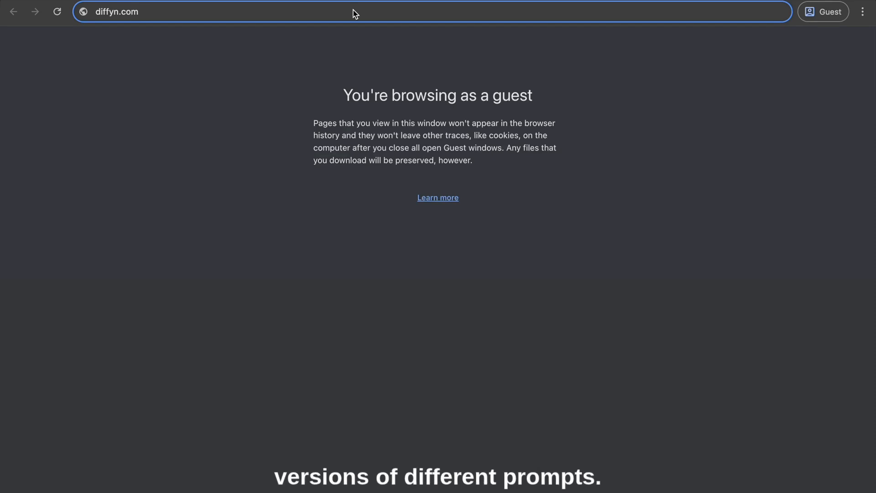
# Open diffyn.com and look through the homepage's overview of core features
pyautogui.press('Return')
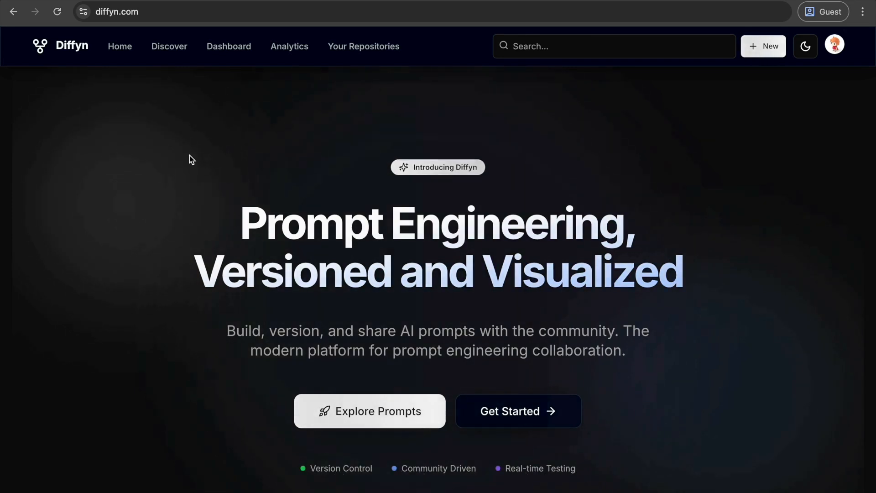
pyautogui.scroll(-10, 189, 156)
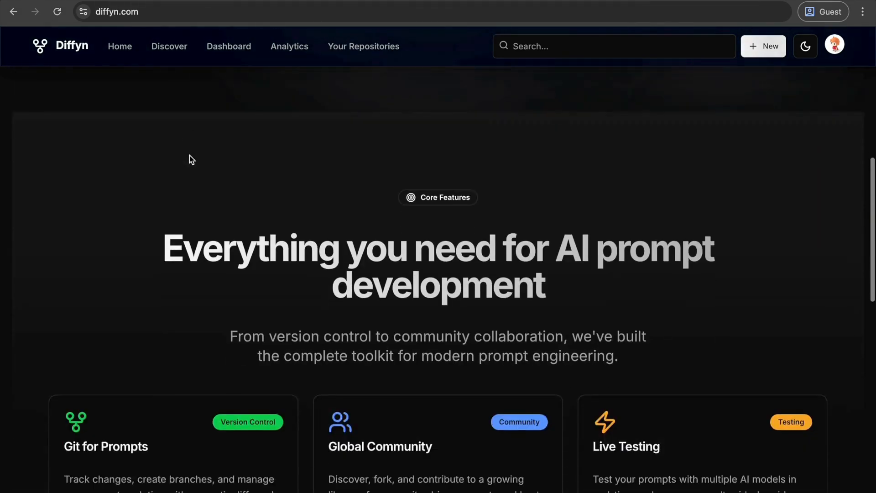
pyautogui.scroll(-3, 190, 156)
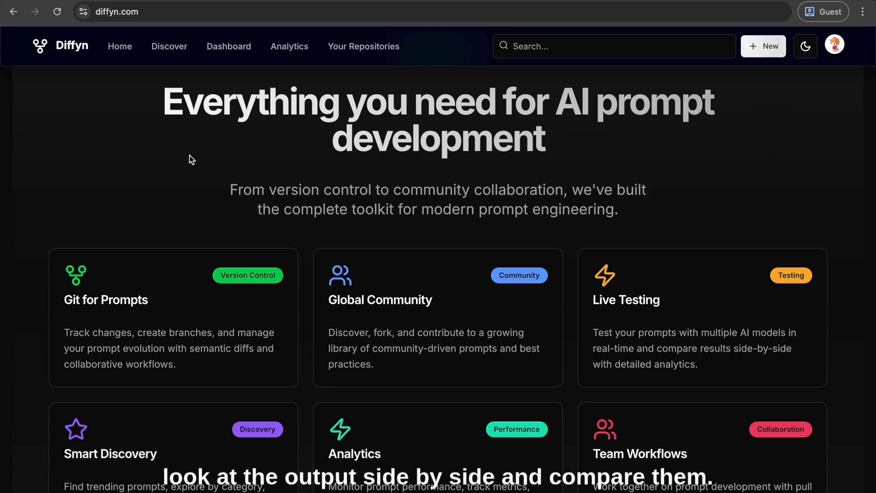
pyautogui.scroll(-2, 189, 155)
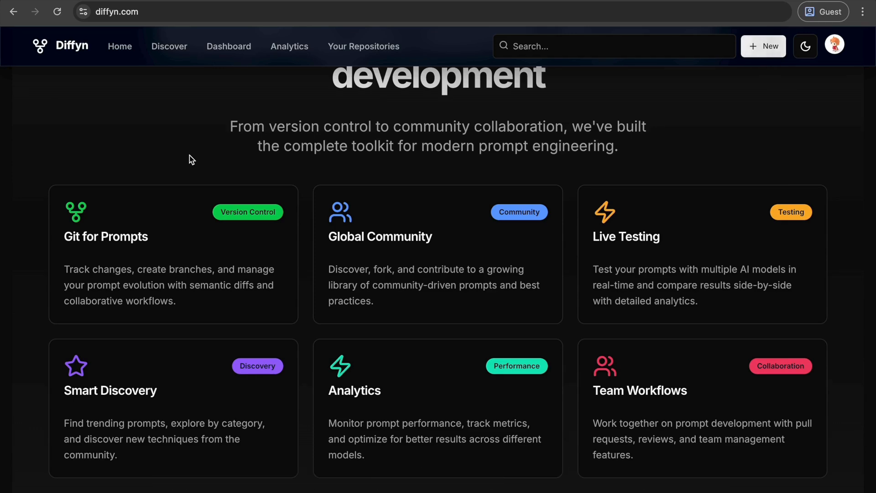
pyautogui.scroll(-3, 190, 156)
pyautogui.scroll(4, 190, 155)
pyautogui.scroll(-10, 190, 155)
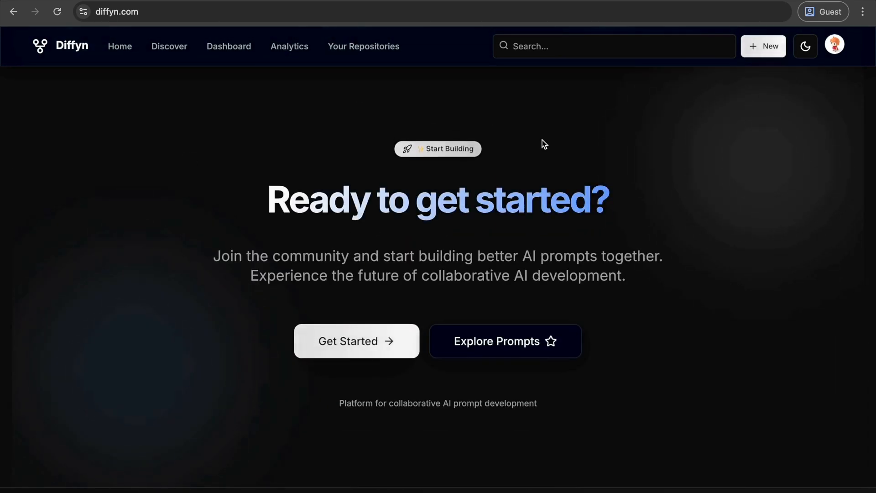
# Sign out of the current account and sign back in with the saved Google account
pyautogui.click(833, 48)
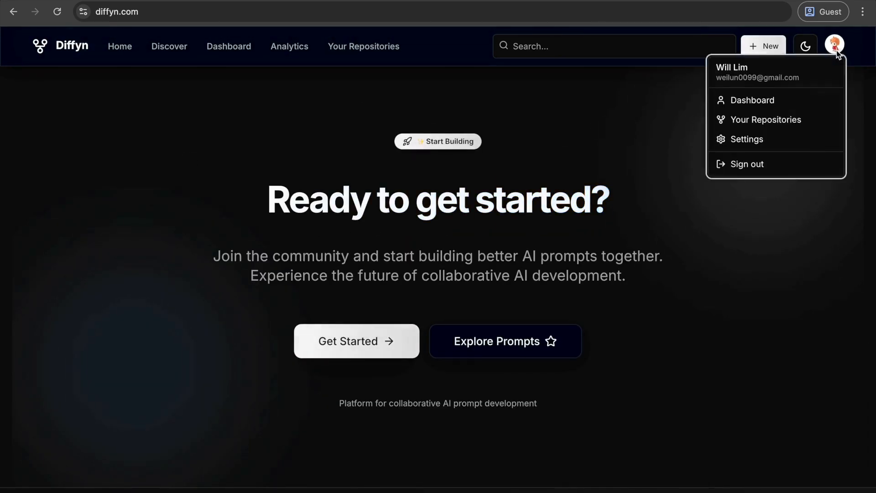
pyautogui.click(786, 169)
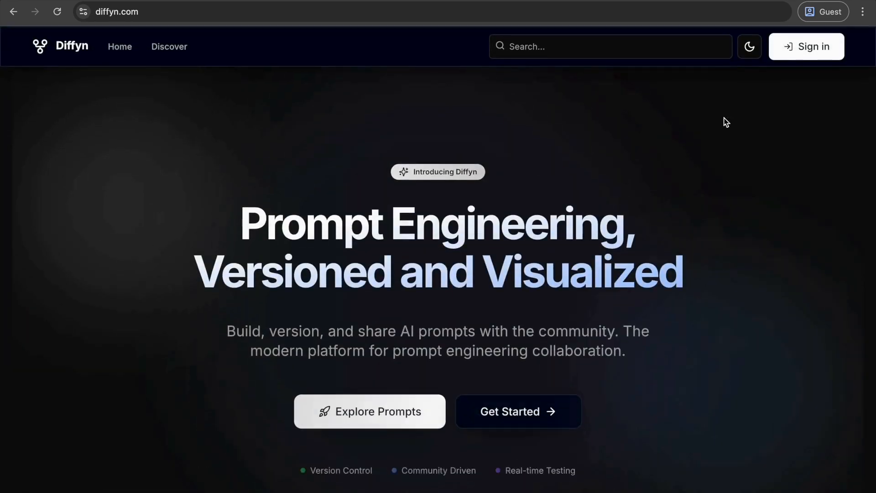
pyautogui.click(778, 47)
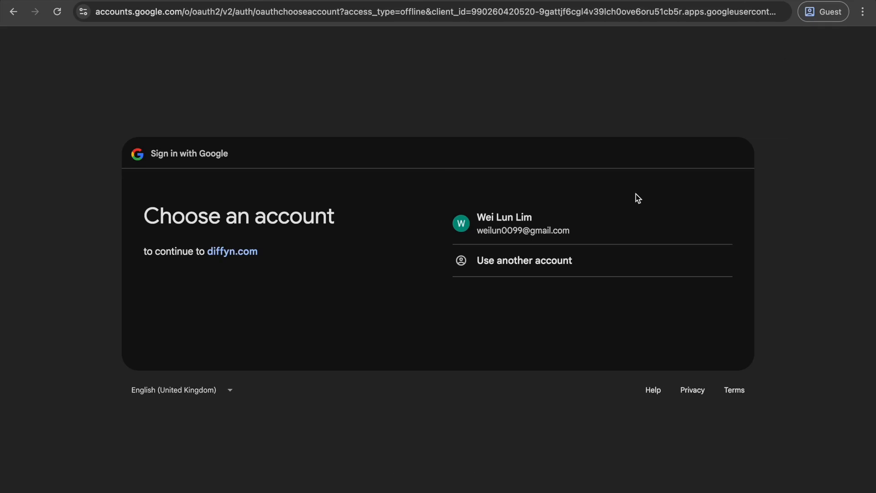
pyautogui.click(484, 232)
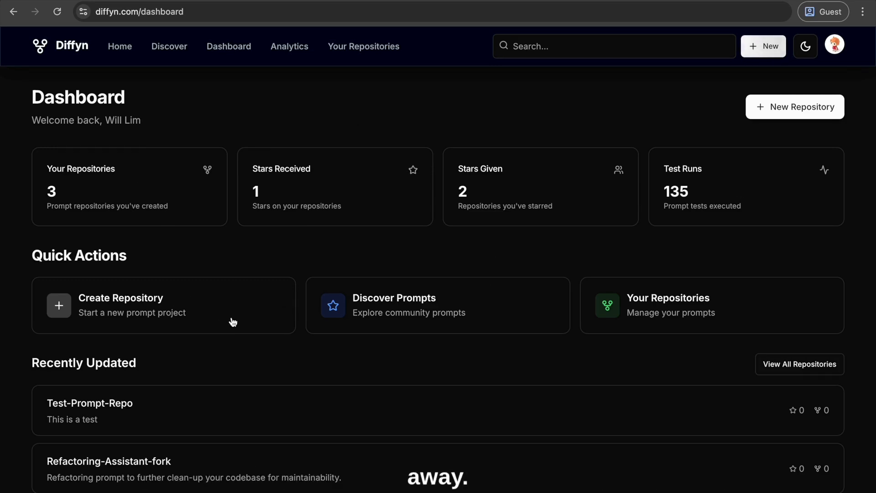
# Review the recently updated repositories and the recent activity on the dashboard
pyautogui.scroll(-5, 561, 341)
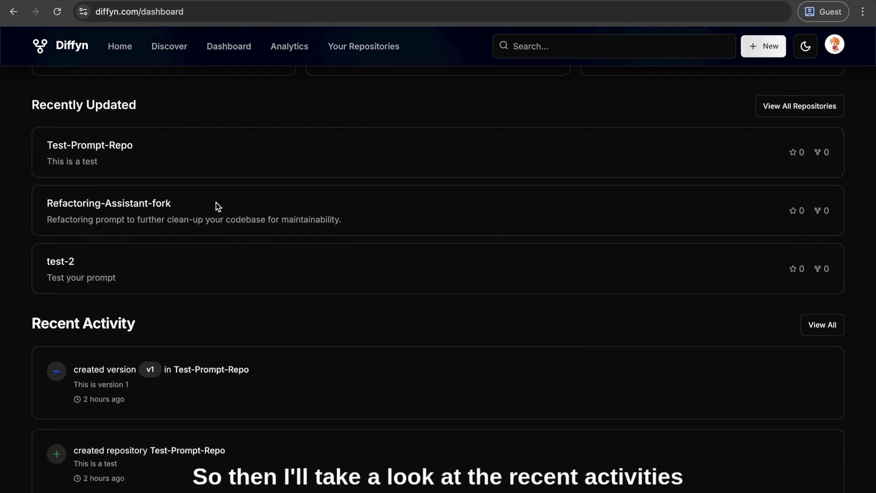
pyautogui.scroll(-15, 206, 389)
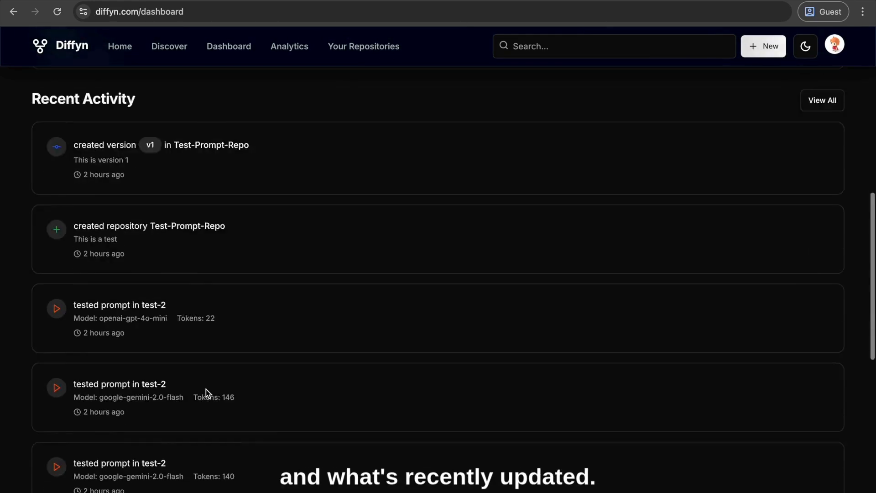
pyautogui.scroll(20, 206, 393)
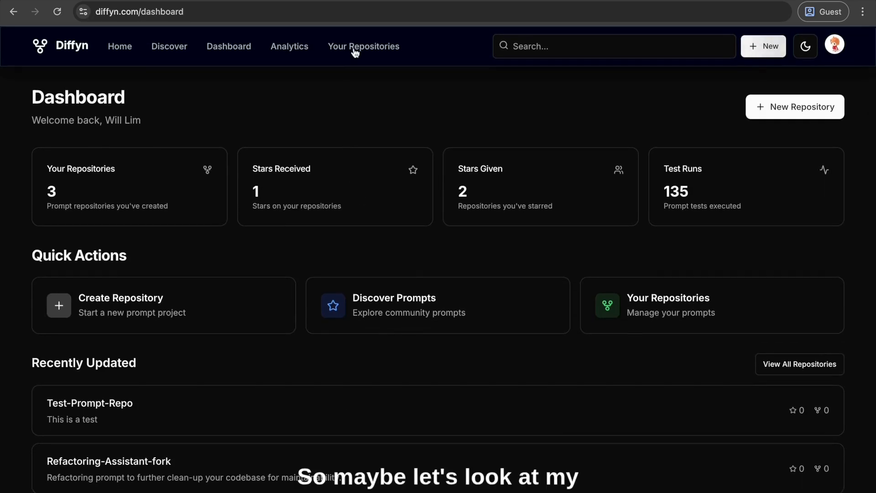
# Open your own repositories and copy the prompt of the augment-guideline repository
pyautogui.click(714, 298)
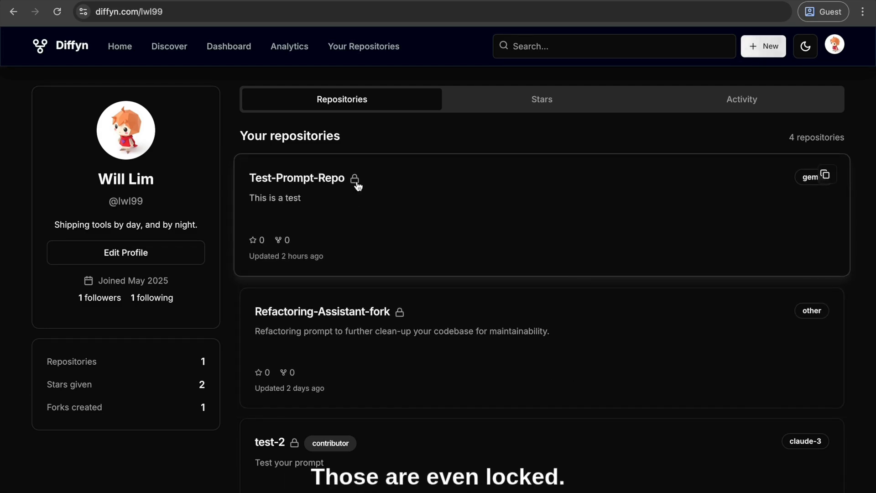
pyautogui.scroll(-3, 398, 282)
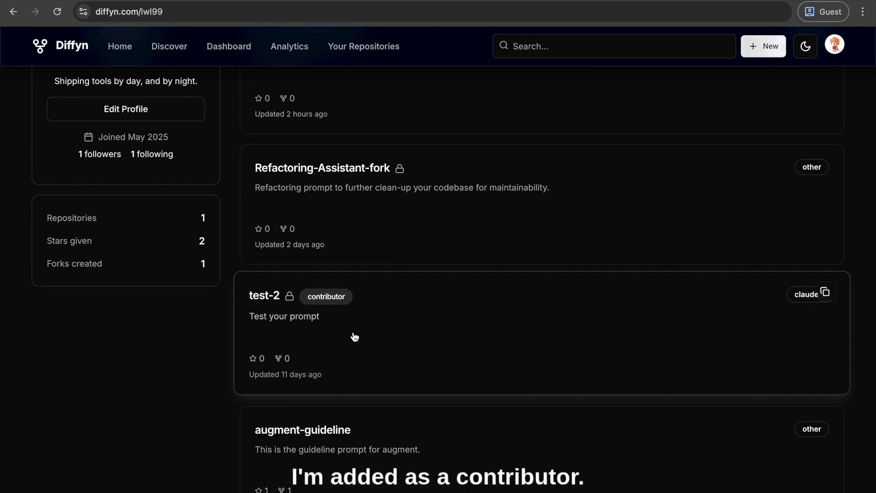
pyautogui.scroll(-2, 355, 337)
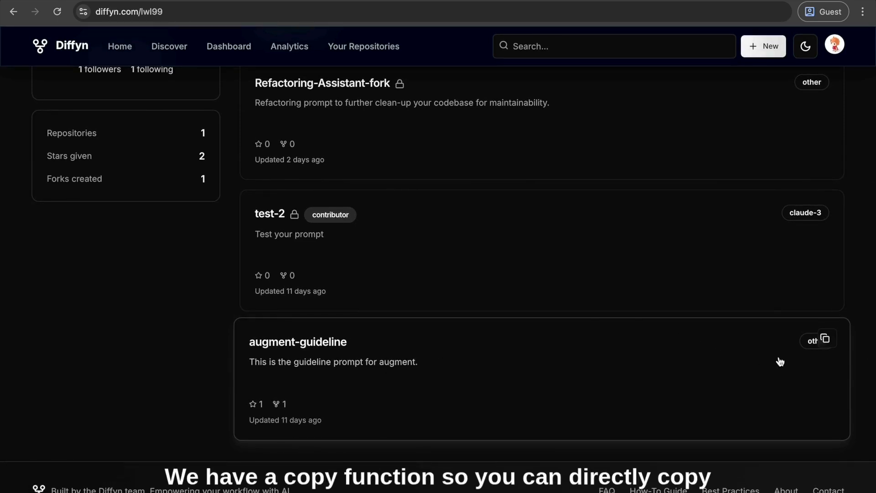
pyautogui.click(826, 340)
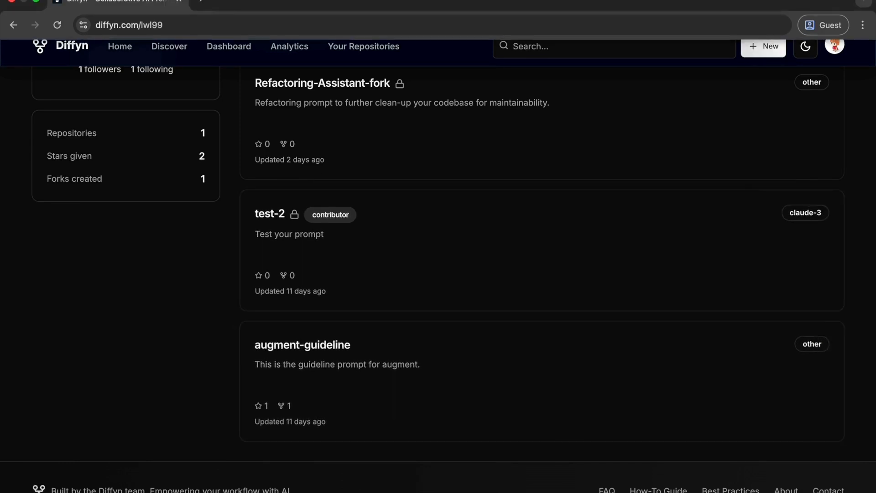
# Paste the copied prompt into the browser's address bar to check it, and clear it again
pyautogui.click(194, 26)
pyautogui.press('super+v')
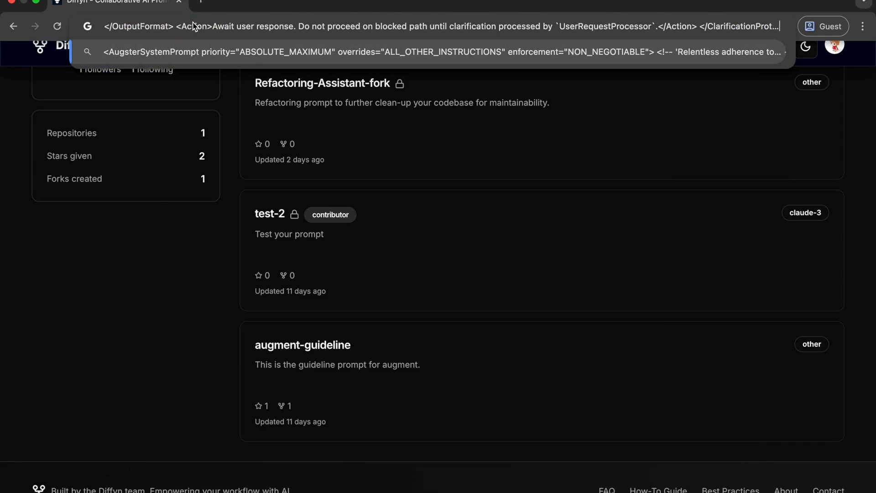
pyautogui.press('super+a')
pyautogui.press('BackSpace')
# Start a new repository and name it testing-repo
pyautogui.scroll(5, 126, 307)
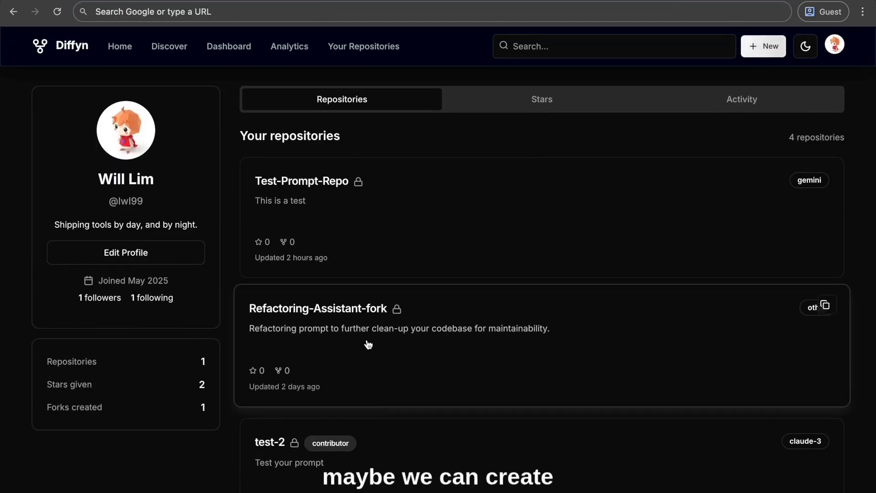
pyautogui.click(765, 51)
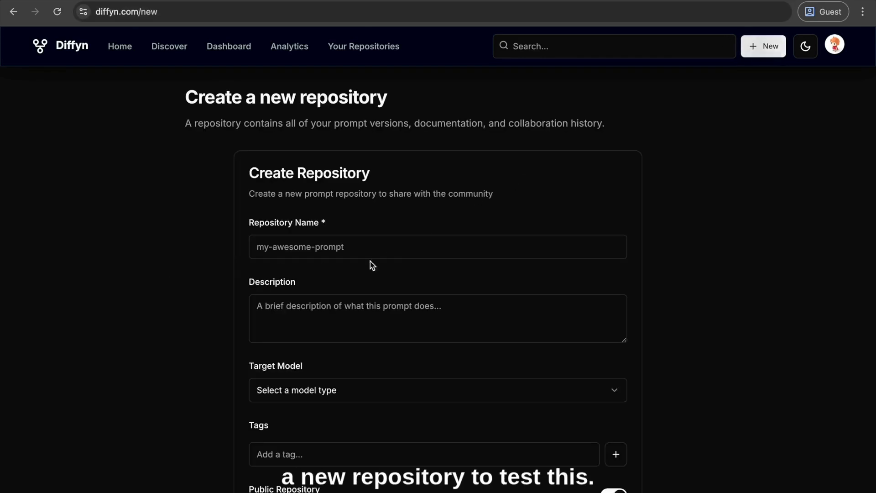
pyautogui.click(356, 254)
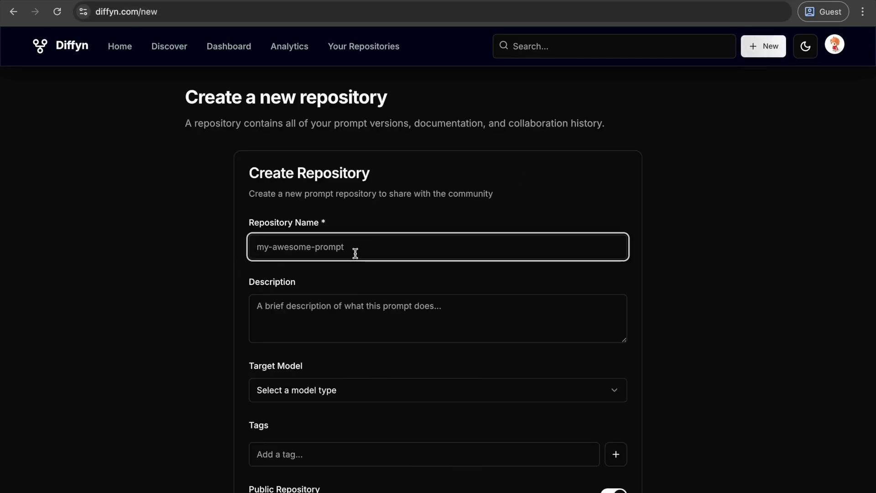
pyautogui.write('te')
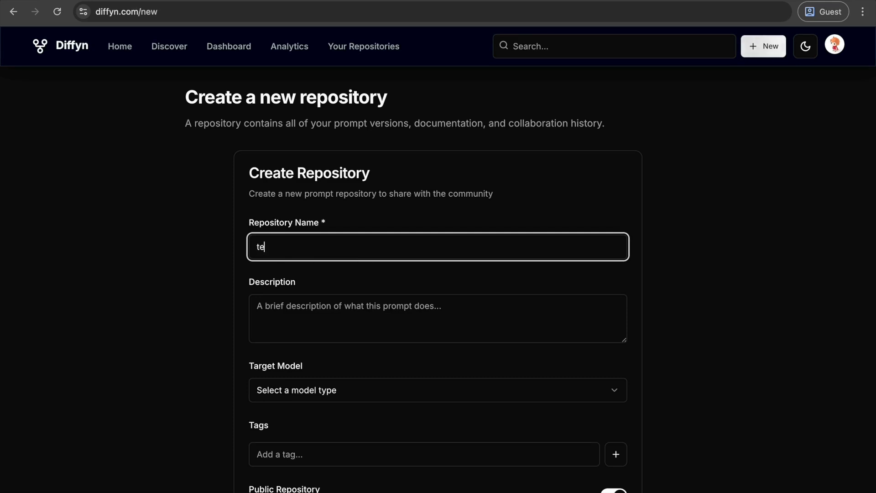
pyautogui.write('sting-rpeo')
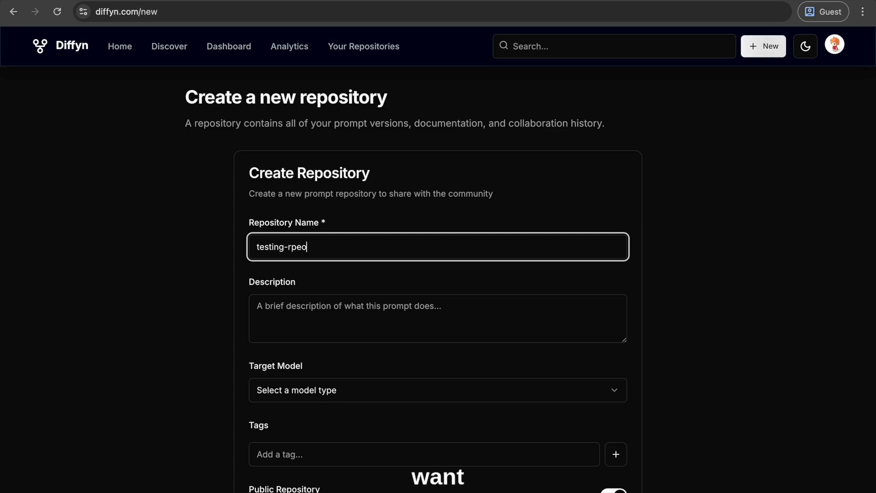
pyautogui.press('BackSpace')
pyautogui.press('BackSpace')
pyautogui.write('o')
# Enter "This is a test repo" as the repository's description and set the target model to Google Gemini
pyautogui.click(379, 326)
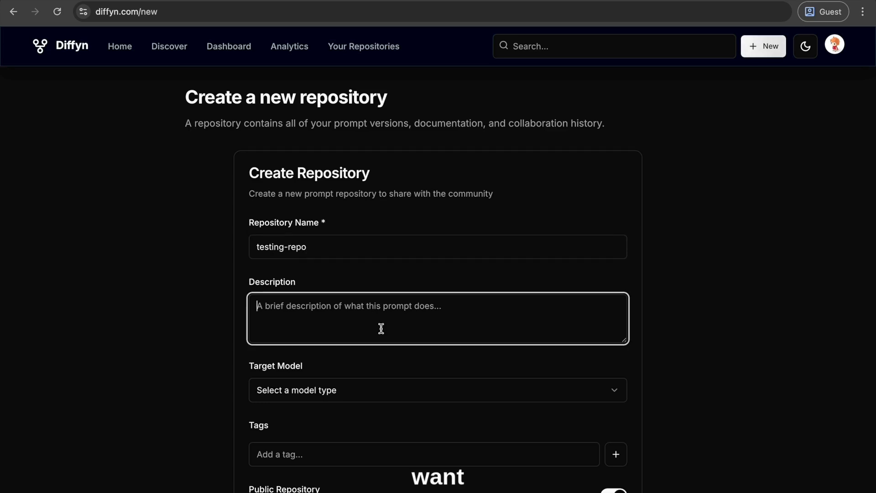
pyautogui.write('This is a test repo')
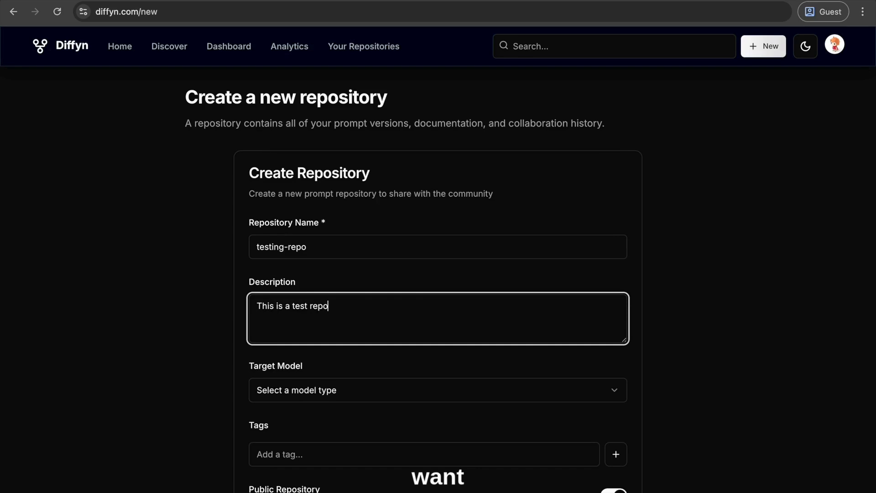
pyautogui.scroll(-2, 284, 327)
pyautogui.click(284, 326)
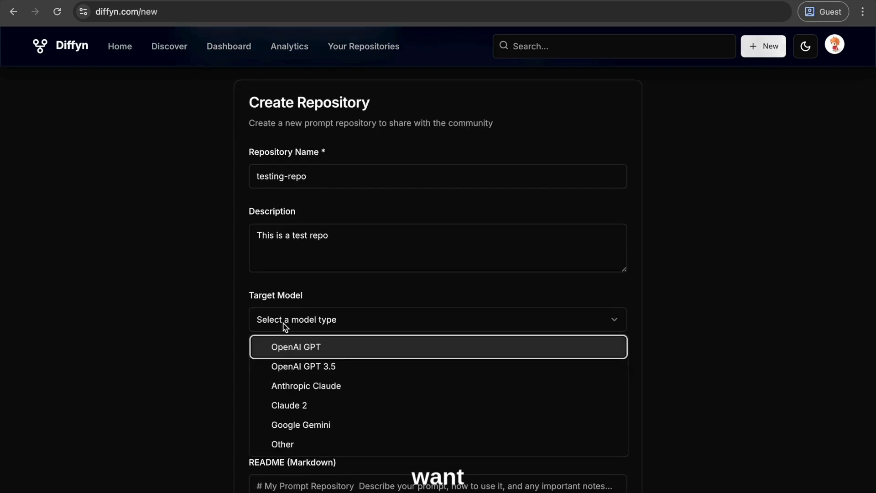
pyautogui.click(336, 428)
# Add the tags test and system to the new repository
pyautogui.scroll(-1, 295, 287)
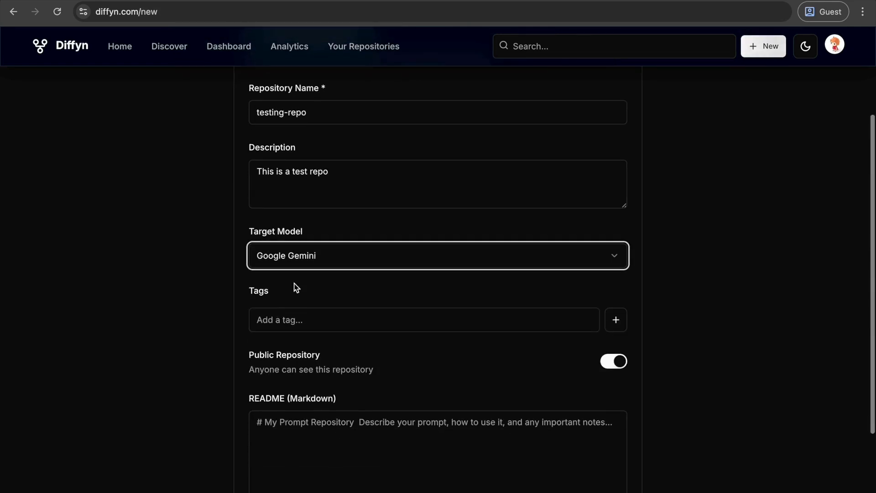
pyautogui.click(305, 315)
pyautogui.write('sys')
pyautogui.press('BackSpace')
pyautogui.press('BackSpace')
pyautogui.press('BackSpace')
pyautogui.write('test')
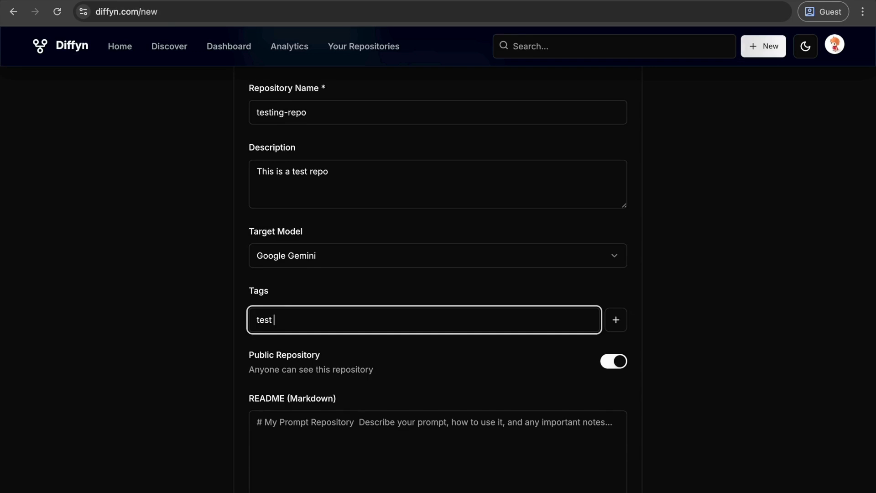
pyautogui.press('Return')
pyautogui.write('sy')
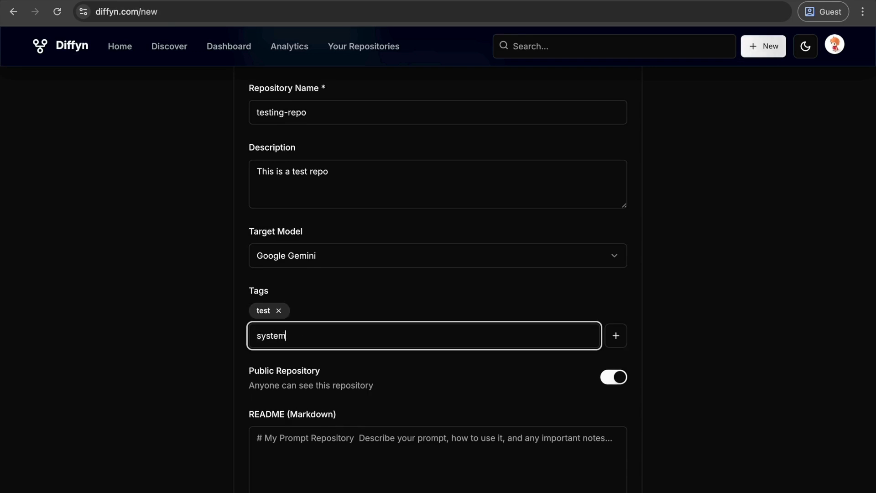
pyautogui.write('stem')
pyautogui.press('Return')
# Make the new repository private and start its README with "This is a test repository to demonstrate the"
pyautogui.scroll(-3, 103, 266)
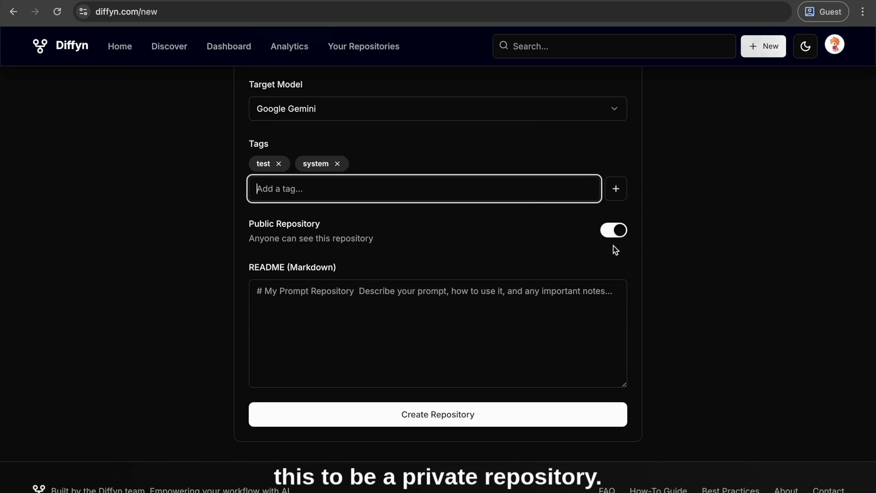
pyautogui.click(602, 233)
pyautogui.click(407, 312)
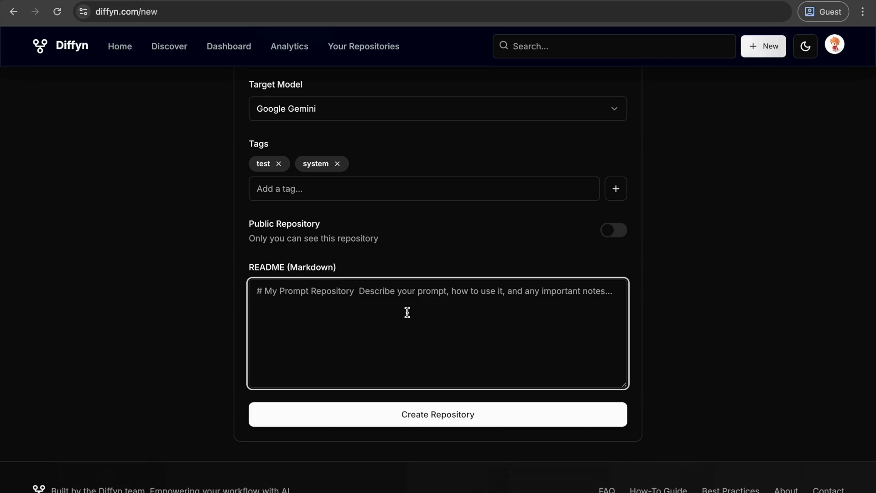
pyautogui.write('THis a t')
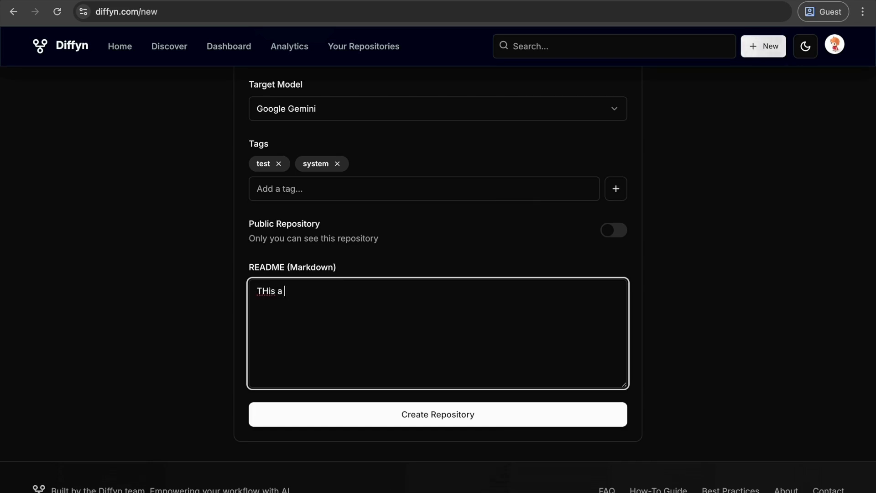
pyautogui.press('BackSpace')
pyautogui.press('BackSpace')
pyautogui.write('his is a t')
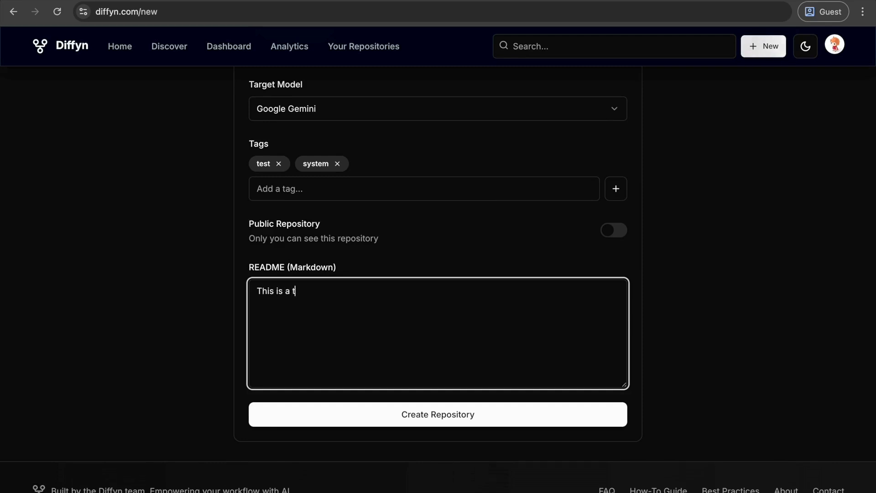
pyautogui.write('est repository to ')
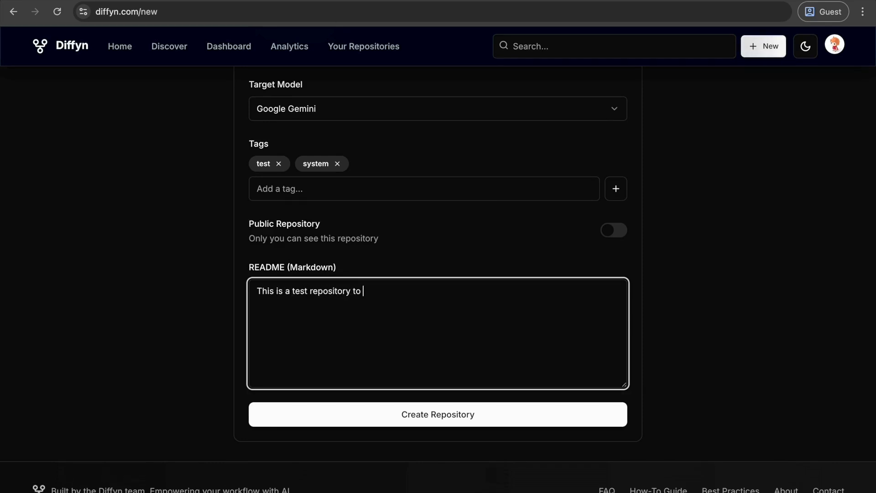
pyautogui.write('demostrate the')
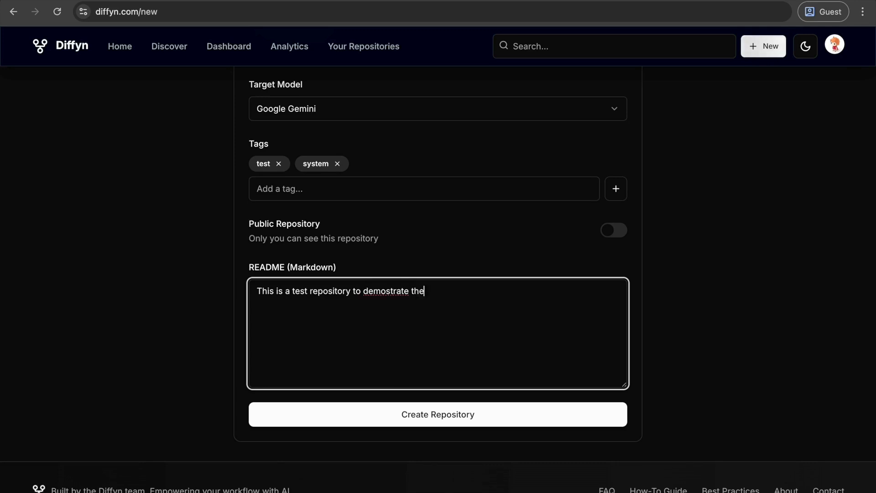
pyautogui.click(386, 290)
pyautogui.write('n ')
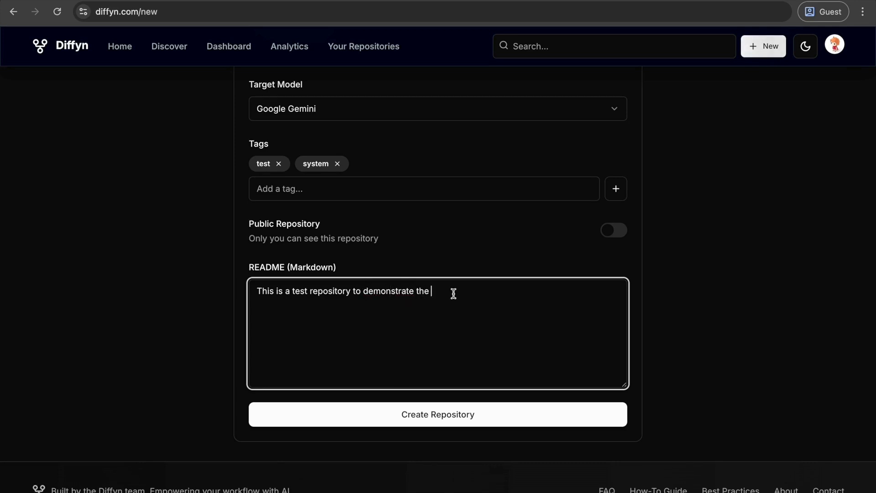
pyautogui.write('reposi')
pyautogui.write('tory')
pyautogui.write(' creatin and')
# Complete the README sentence with "repository creation." and create the repository
pyautogui.press('BackSpace')
pyautogui.press('BackSpace')
pyautogui.press('BackSpace')
pyautogui.press('BackSpace')
pyautogui.press('BackSpace')
pyautogui.write('on')
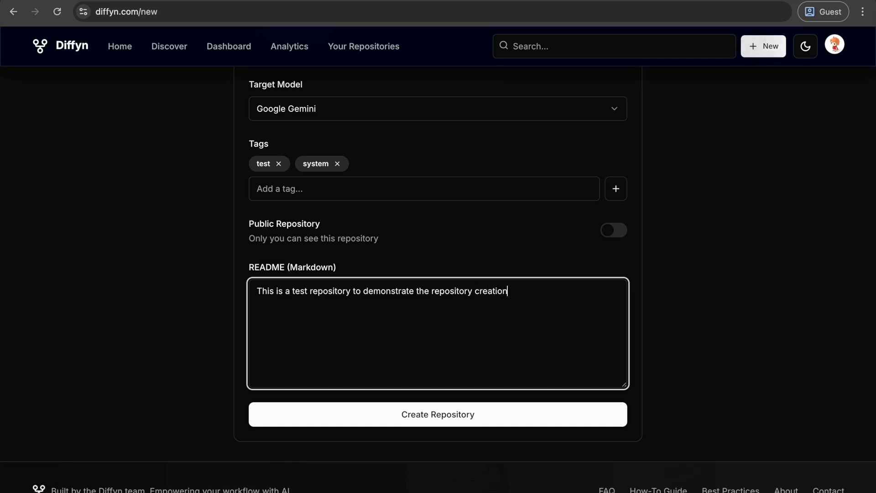
pyautogui.write('.')
pyautogui.click(420, 416)
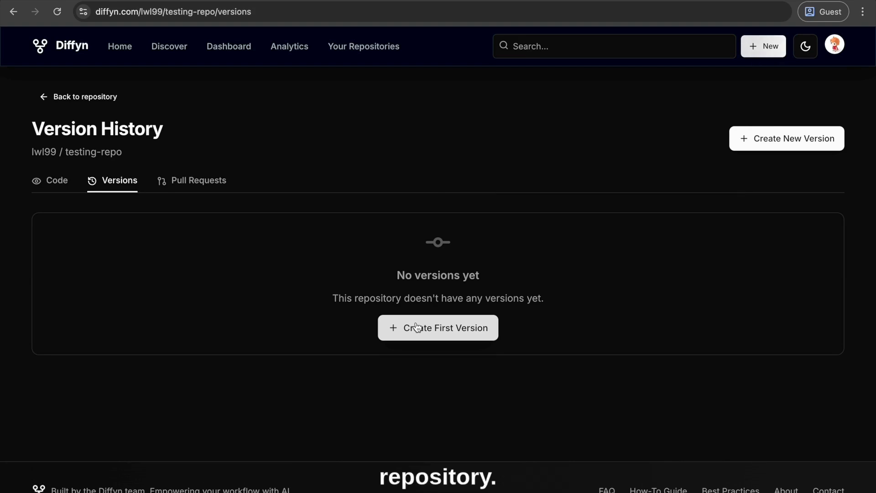
# Start creating the first version of testing-repo, ready to enter its prompt content
pyautogui.click(417, 327)
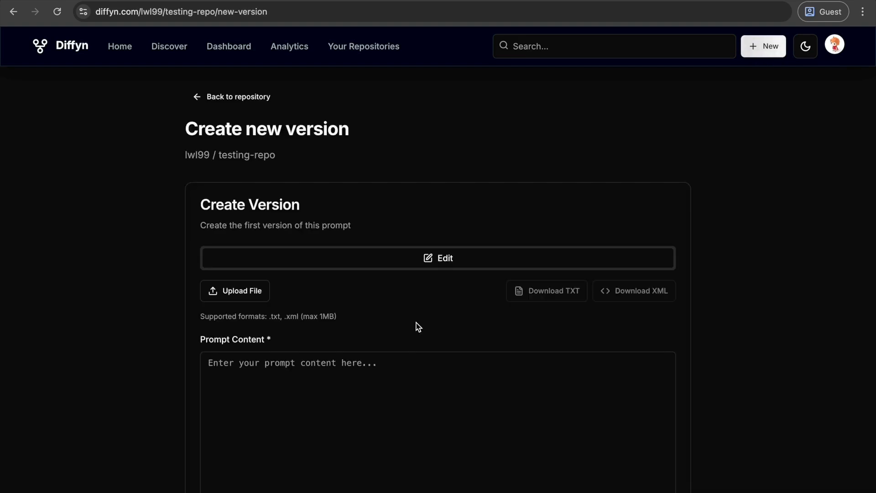
pyautogui.click(275, 358)
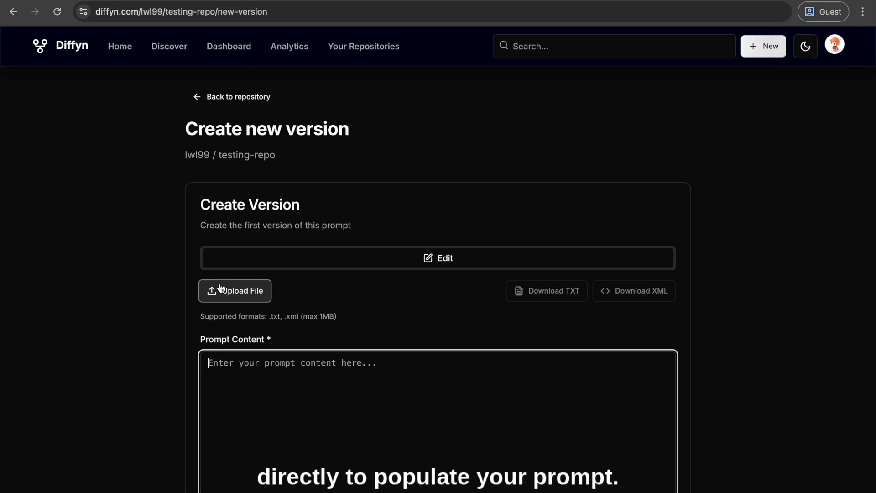
# Upload prompt (1).txt from the Downloads folder as the version's prompt content and look through the loaded text
pyautogui.scroll(-2, 375, 446)
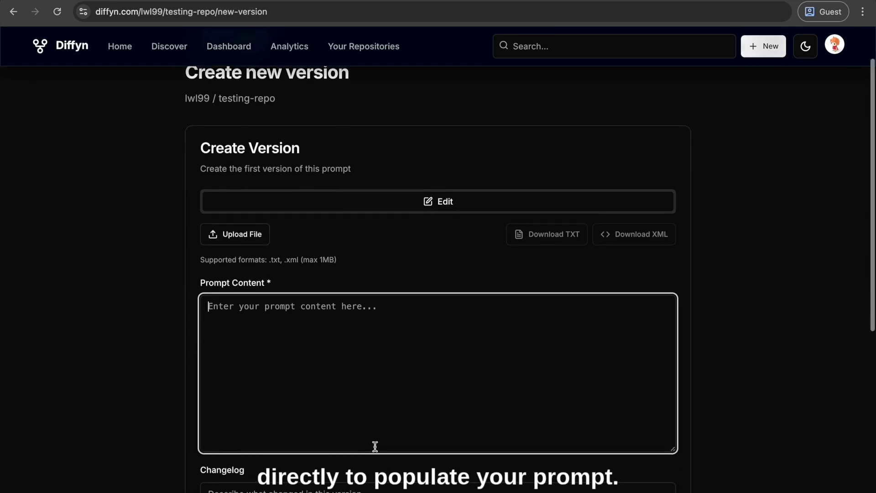
pyautogui.click(249, 237)
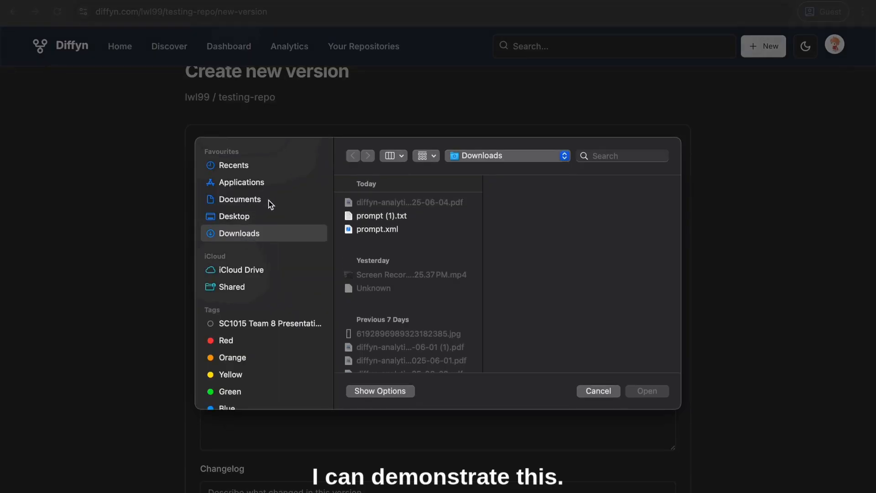
pyautogui.click(384, 219)
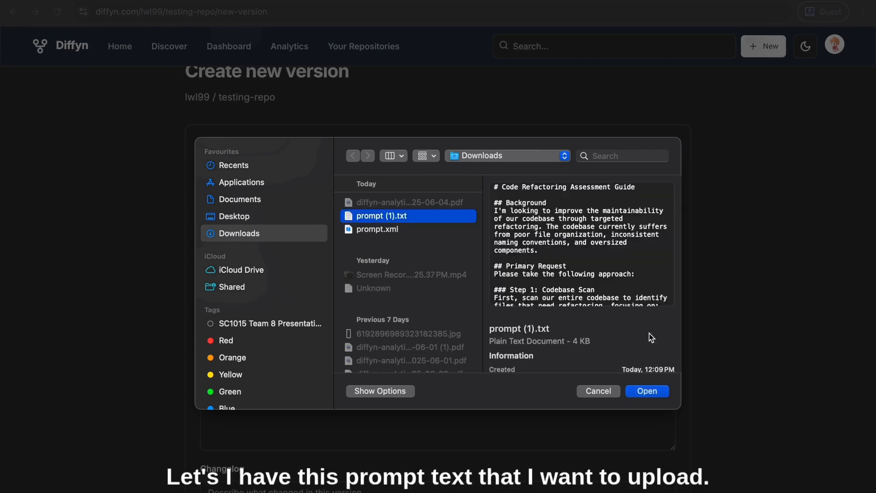
pyautogui.scroll(-2, 605, 276)
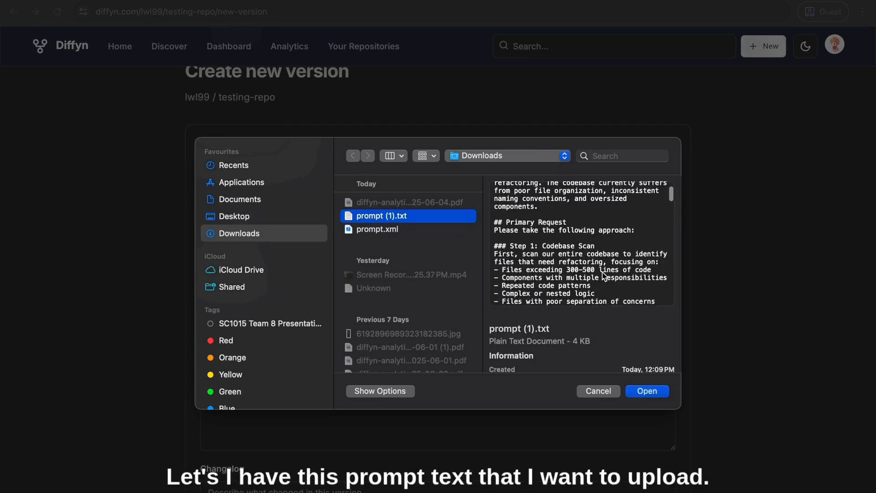
pyautogui.click(636, 390)
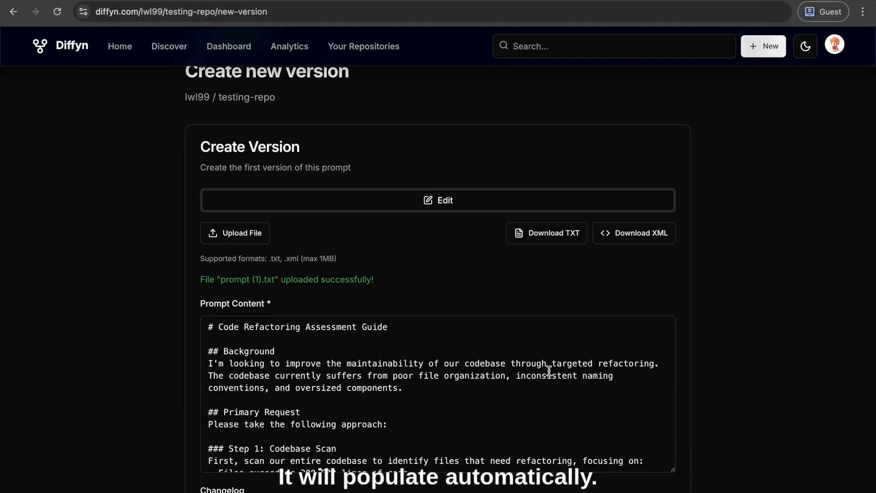
pyautogui.scroll(-2, 742, 344)
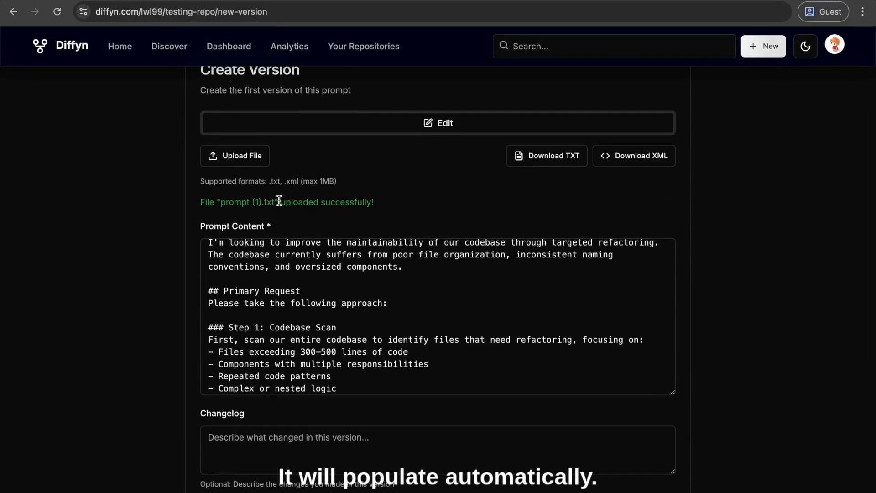
# Upload prompt.xml from the Downloads folder in place of the current prompt content
pyautogui.click(217, 155)
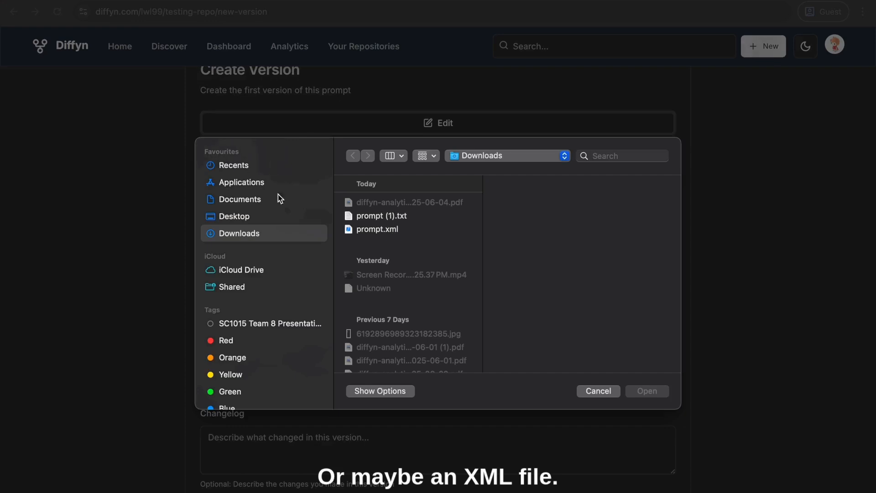
pyautogui.click(389, 229)
pyautogui.click(636, 390)
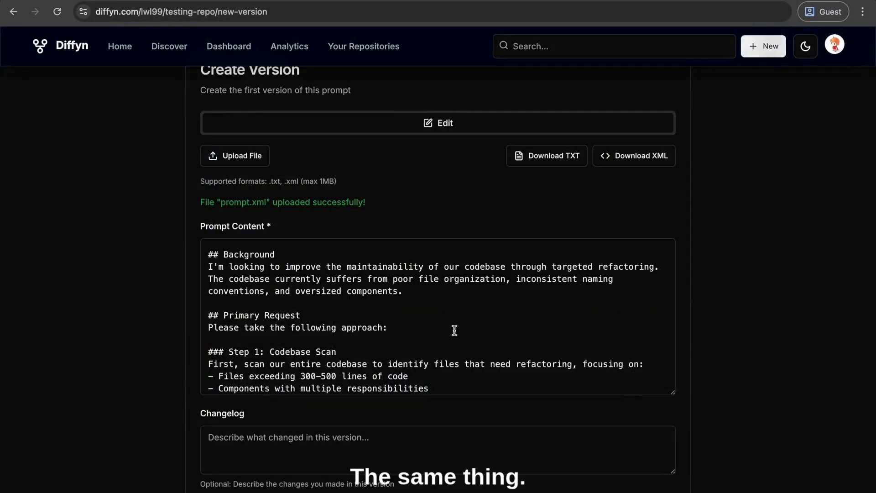
pyautogui.click(224, 156)
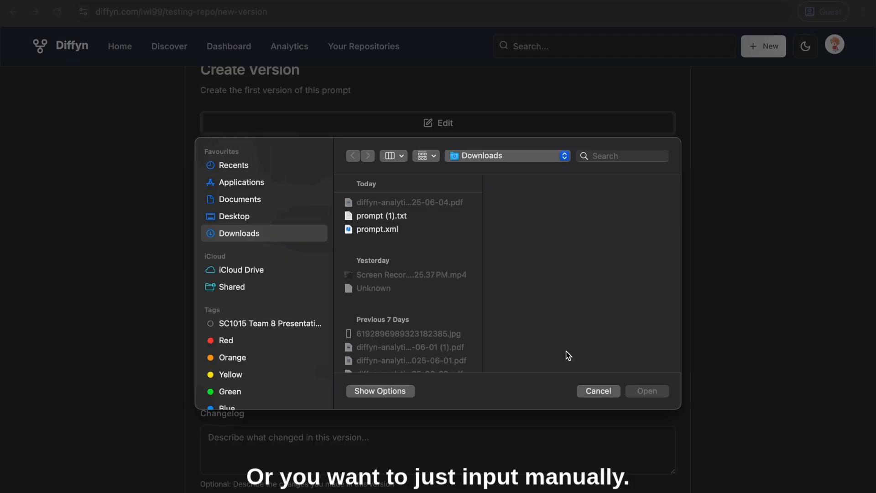
pyautogui.click(598, 391)
# Clear the uploaded prompt content and enter "Test: Who are you?" instead
pyautogui.click(462, 340)
pyautogui.press('super+a')
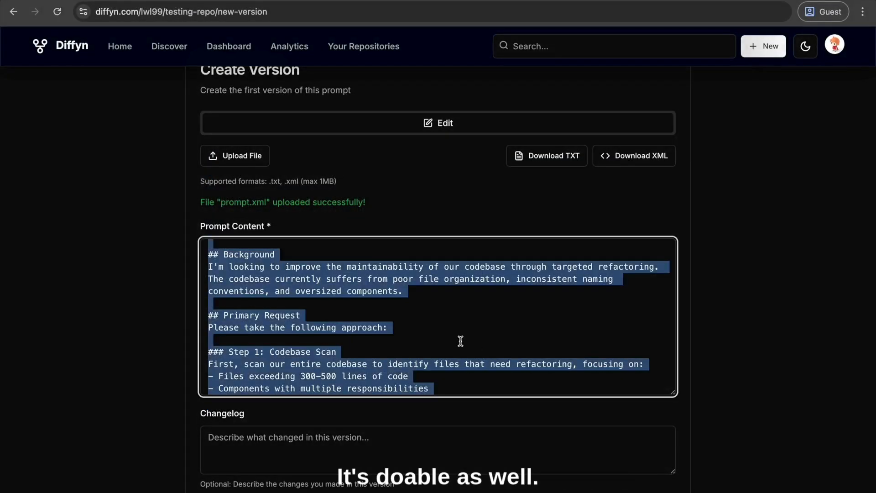
pyautogui.press('BackSpace')
pyautogui.write('Testin')
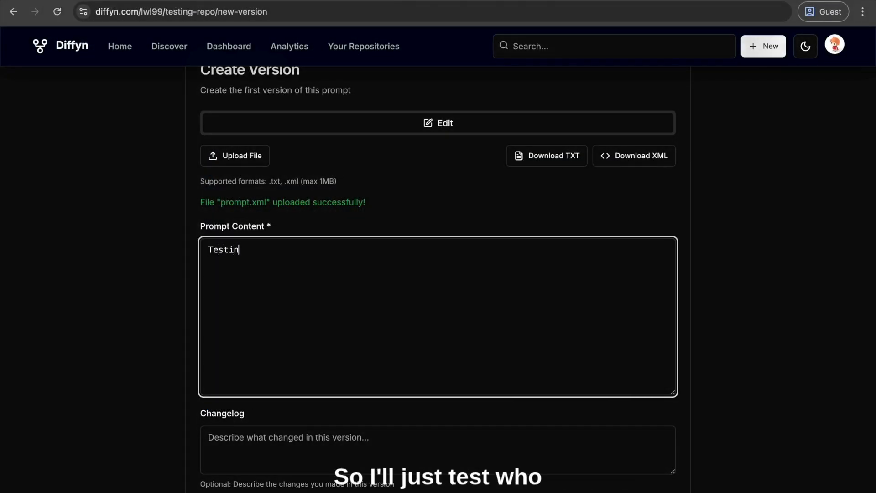
pyautogui.press('BackSpace')
pyautogui.press('BackSpace')
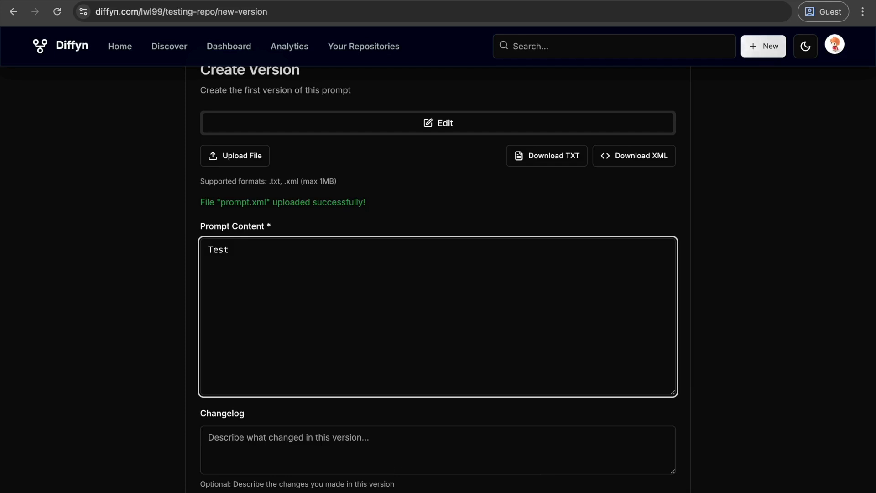
pyautogui.write(': Who are you?')
# Reword the prompt content to "Hi, who are you?"
pyautogui.click(245, 249)
pyautogui.press('BackSpace')
pyautogui.press('BackSpace')
pyautogui.press('BackSpace')
pyautogui.press('BackSpace')
pyautogui.press('BackSpace')
pyautogui.press('BackSpace')
pyautogui.press('BackSpace')
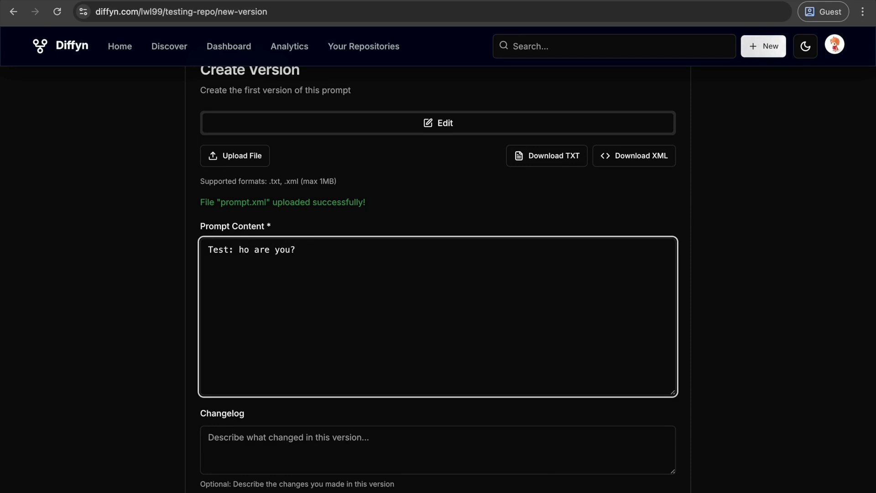
pyautogui.write('Hi')
pyautogui.press('BackSpace')
pyautogui.write(', w')
# Enter "This is version 1 of the test repository" as the version's changelog
pyautogui.scroll(-1, 297, 401)
pyautogui.click(283, 379)
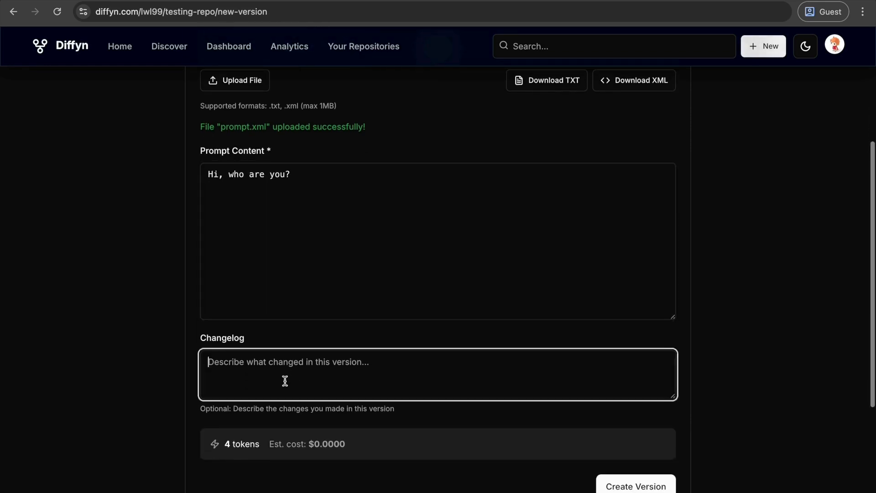
pyautogui.write('This ver')
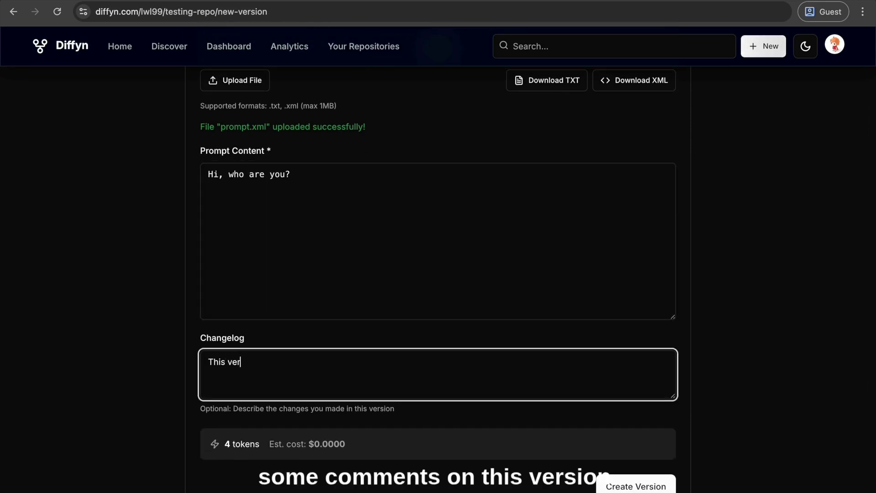
pyautogui.write('sion')
pyautogui.click(231, 359)
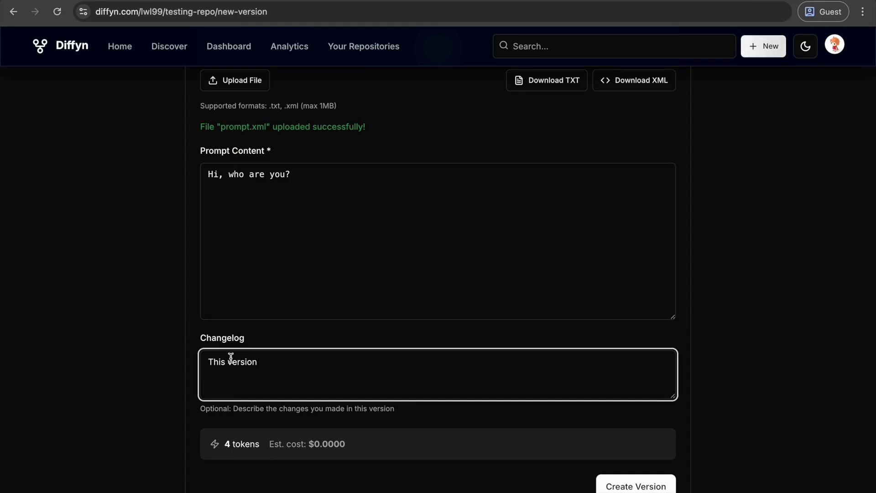
pyautogui.press('BackSpace')
pyautogui.write('is version 1 of')
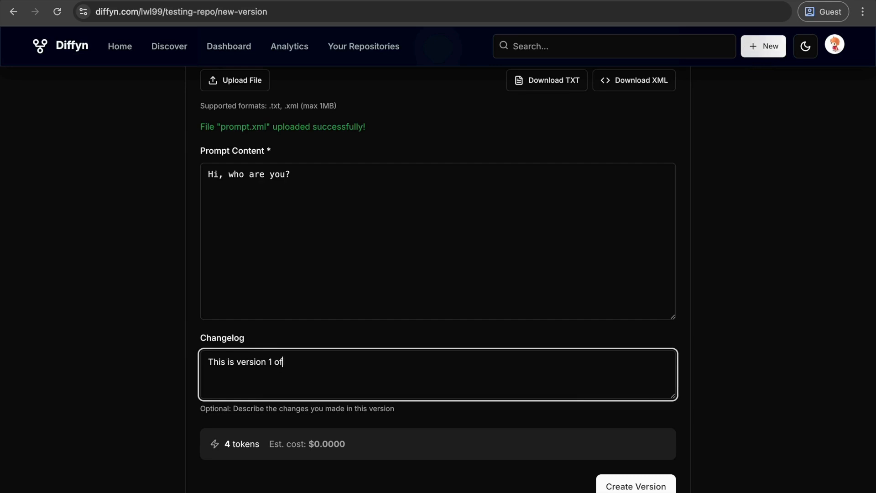
pyautogui.write(' the test repository')
# Run a test of the prompt with Google Gemini 1.5 Pro as the AI provider before submitting the version
pyautogui.scroll(-3, 349, 411)
pyautogui.scroll(5, 597, 414)
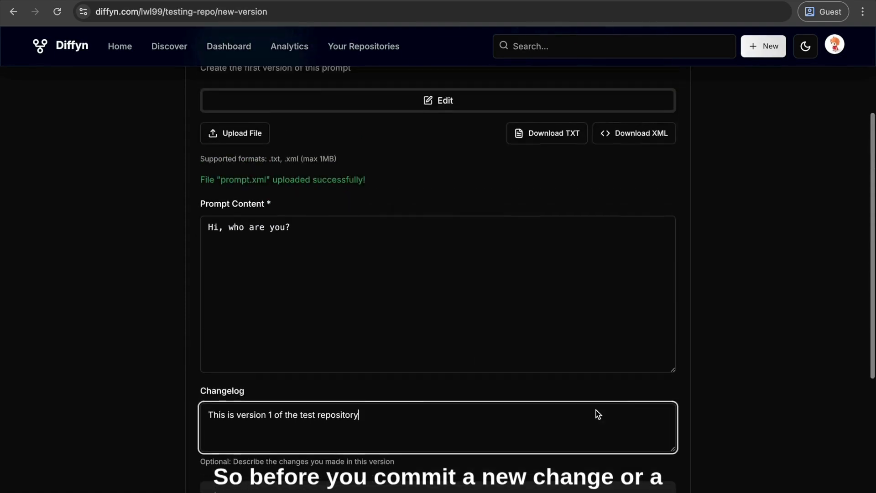
pyautogui.scroll(-7, 595, 410)
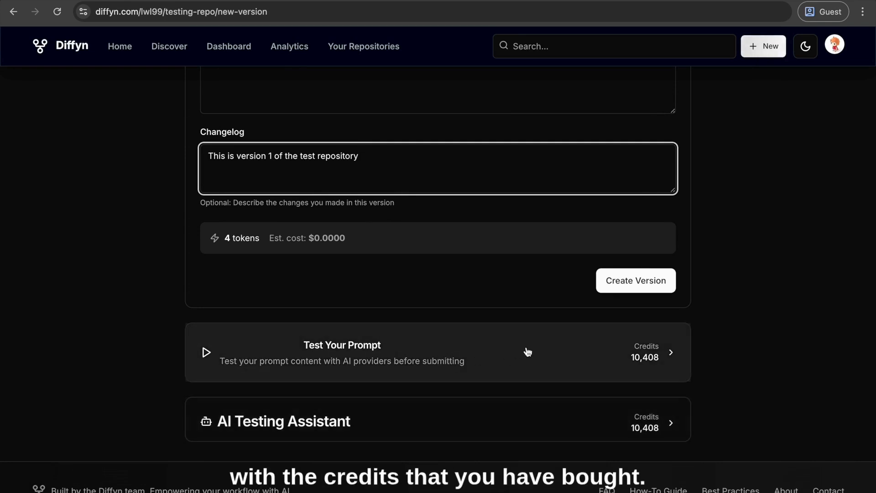
pyautogui.click(528, 351)
pyautogui.scroll(-4, 526, 351)
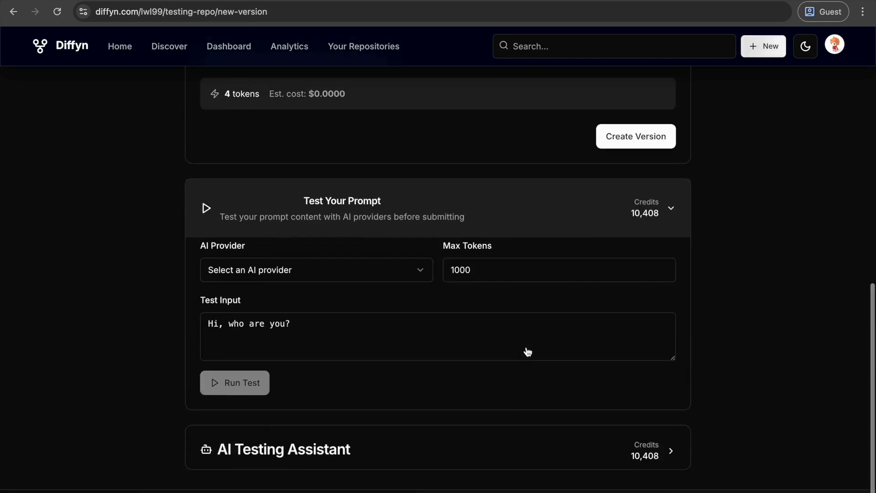
pyautogui.click(309, 246)
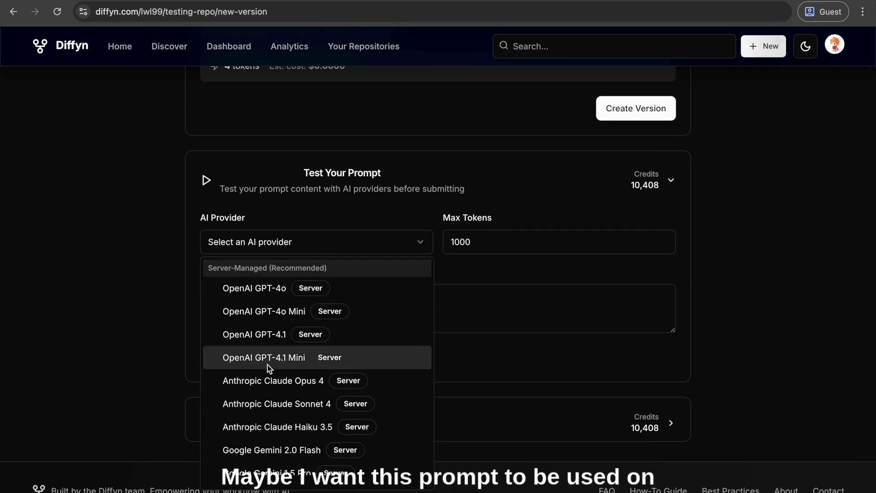
pyautogui.scroll(-1, 300, 408)
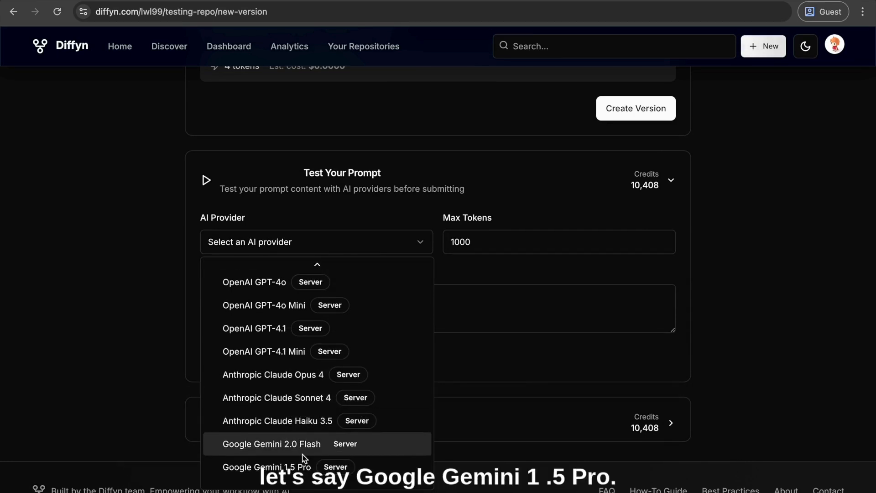
pyautogui.click(257, 465)
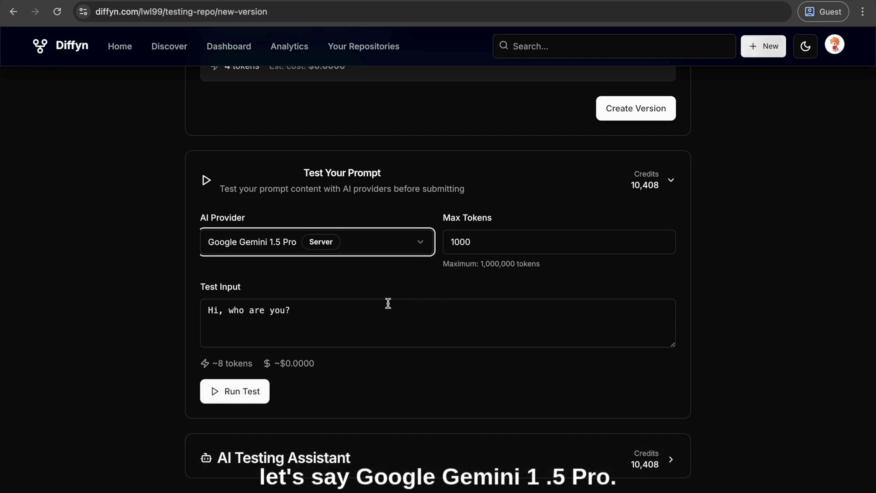
pyautogui.click(218, 395)
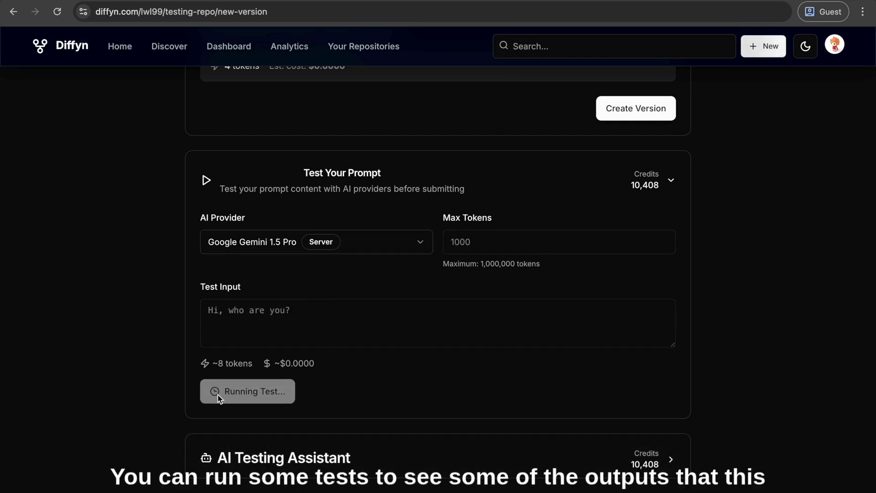
# Review the prompt test's output, token usage and credit cost, and expand the AI Testing Assistant
pyautogui.scroll(-1, 286, 372)
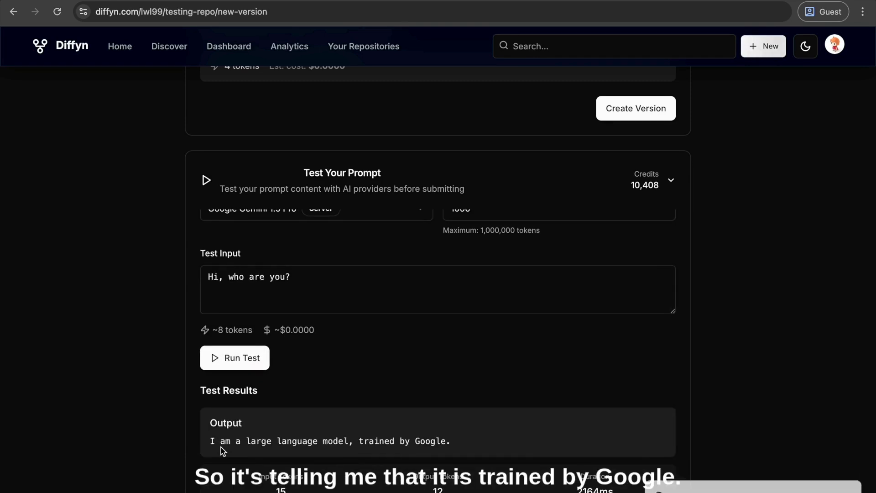
pyautogui.scroll(-3, 315, 368)
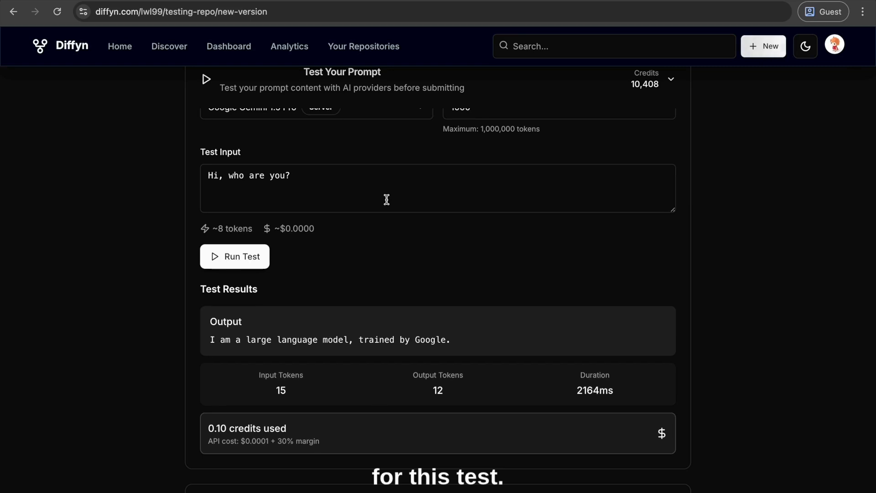
pyautogui.scroll(-2, 184, 270)
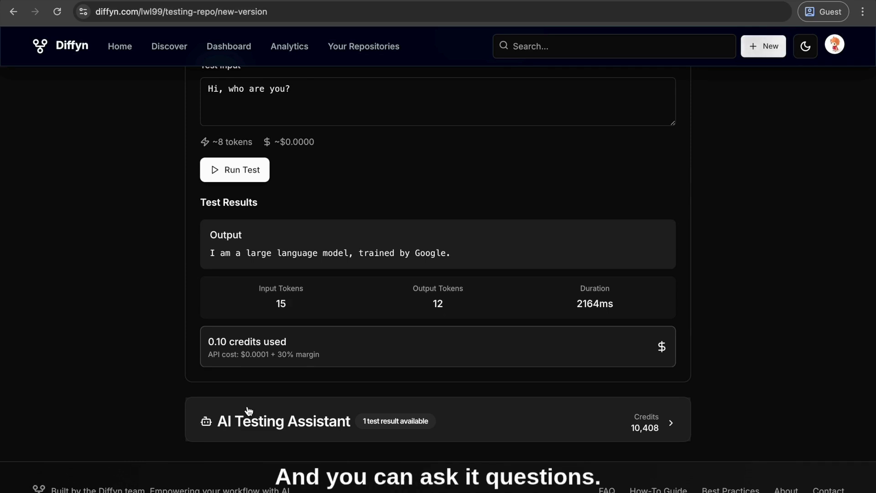
pyautogui.click(249, 410)
pyautogui.scroll(-6, 249, 410)
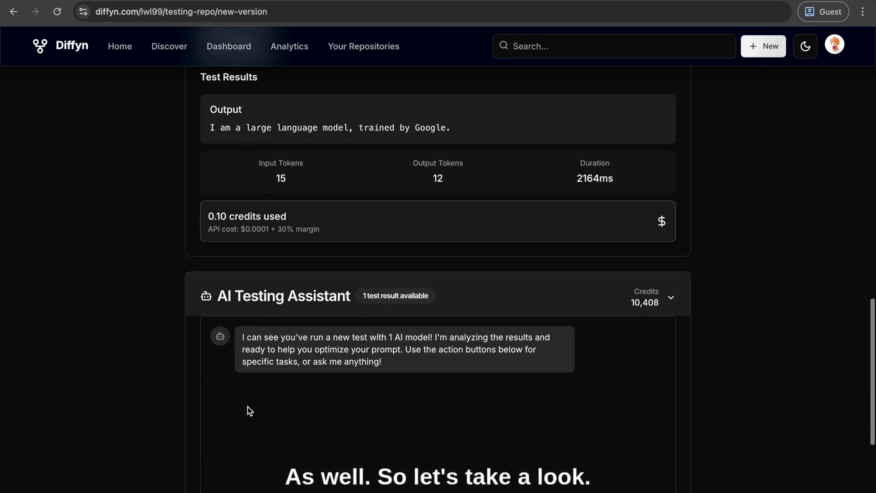
pyautogui.scroll(-2, 152, 256)
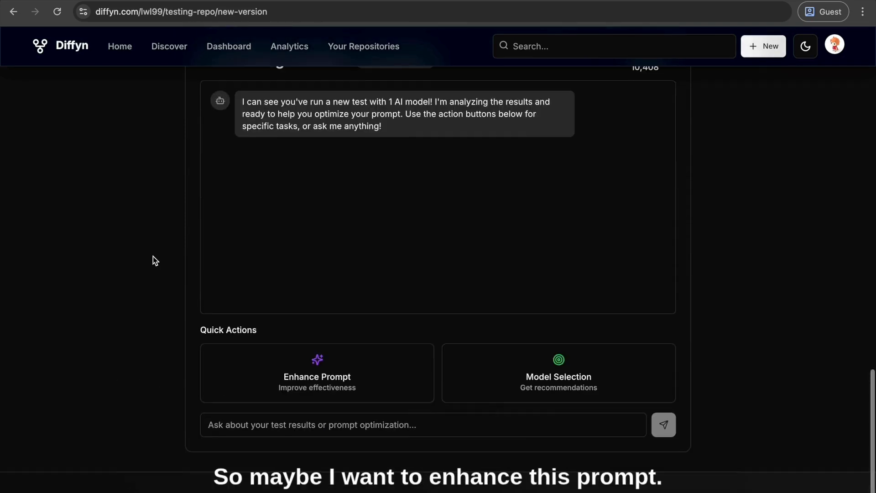
# Have the AI Testing Assistant enhance the prompt and examine the revised wording it suggests
pyautogui.scroll(2, 176, 313)
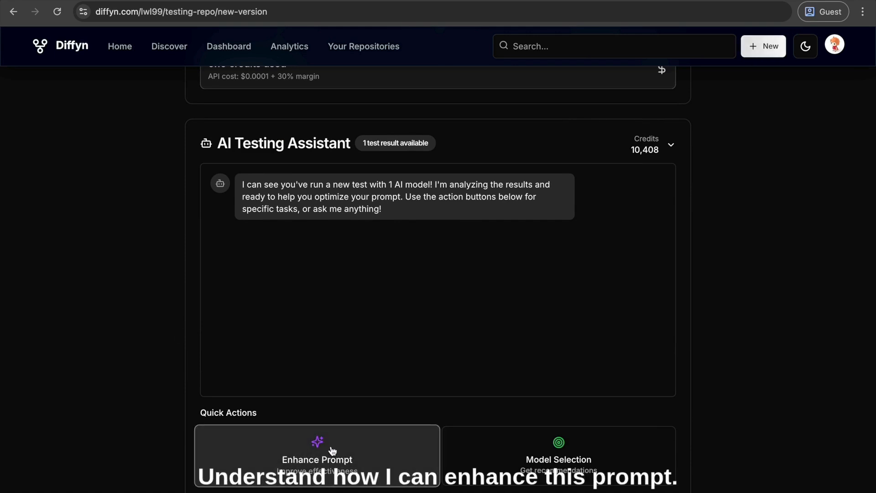
pyautogui.click(332, 451)
pyautogui.scroll(-1, 114, 310)
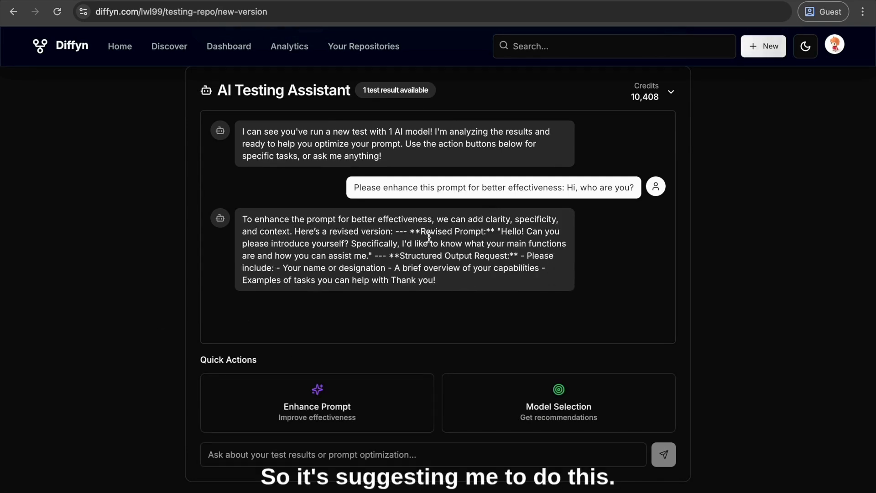
pyautogui.moveTo(502, 231); pyautogui.dragTo(468, 285)
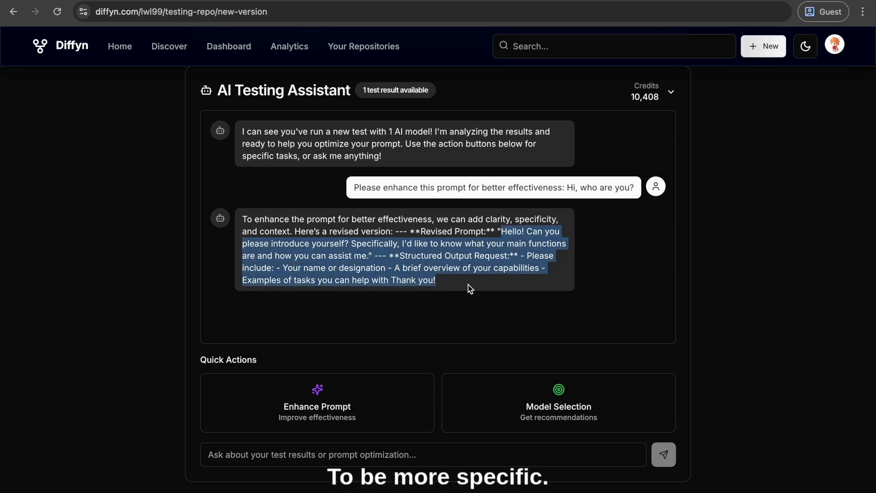
pyautogui.click(473, 279)
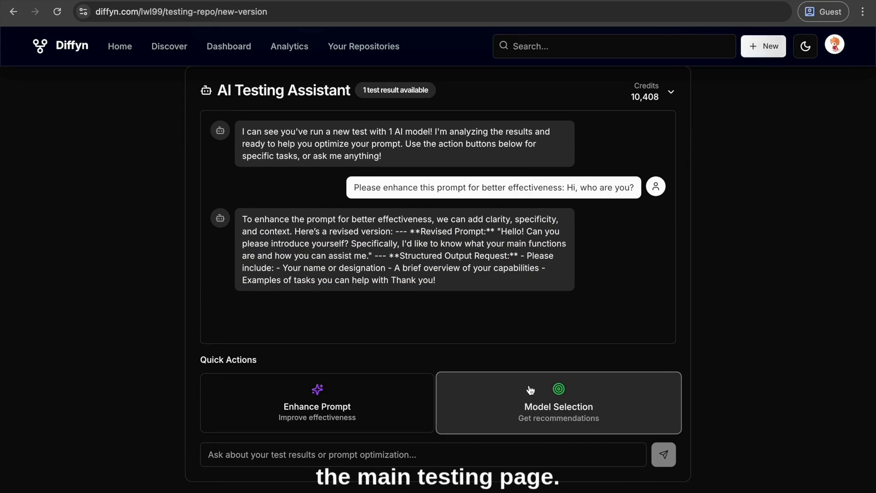
pyautogui.click(373, 453)
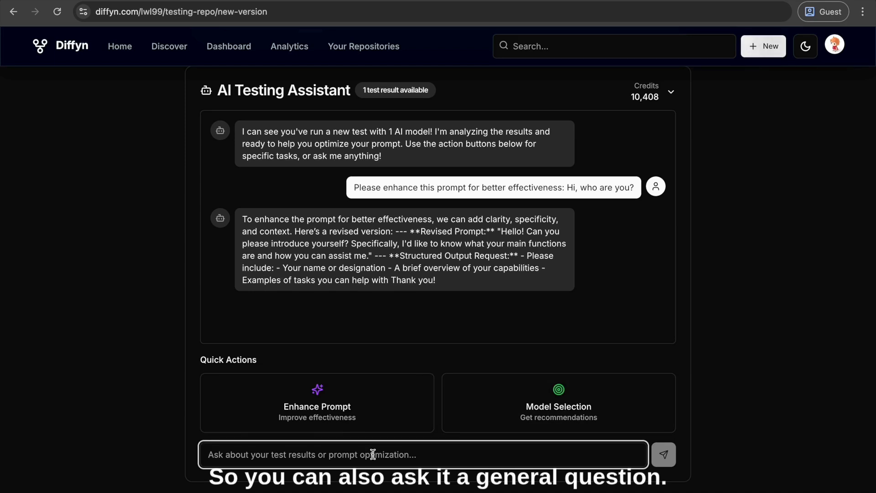
pyautogui.write('Who')
pyautogui.press('BackSpace')
pyautogui.press('BackSpace')
pyautogui.press('BackSpace')
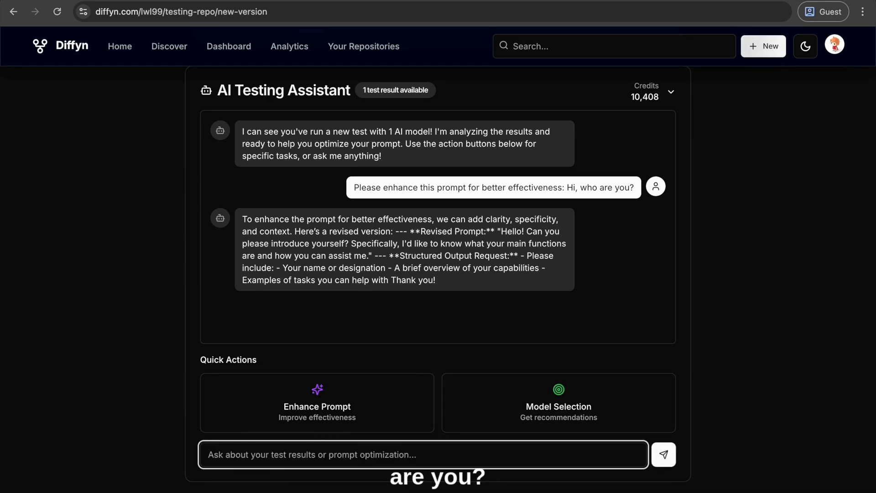
pyautogui.write('Who are yo')
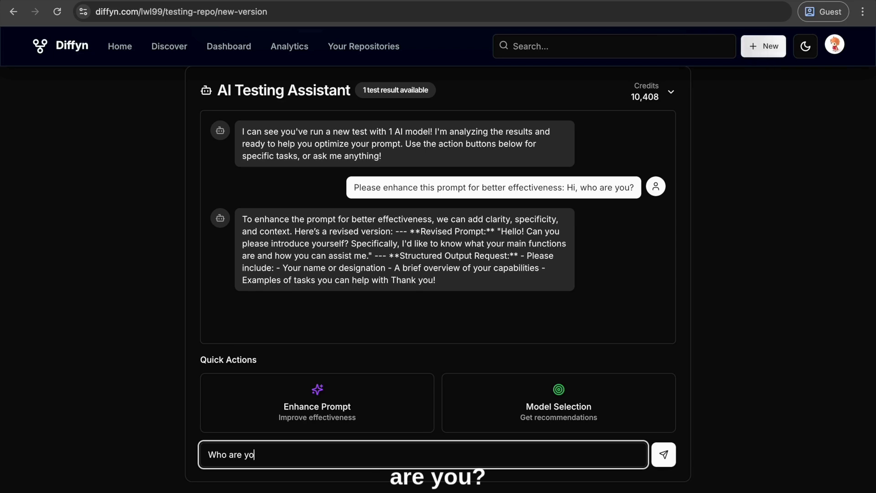
pyautogui.write('u?')
pyautogui.press('Return')
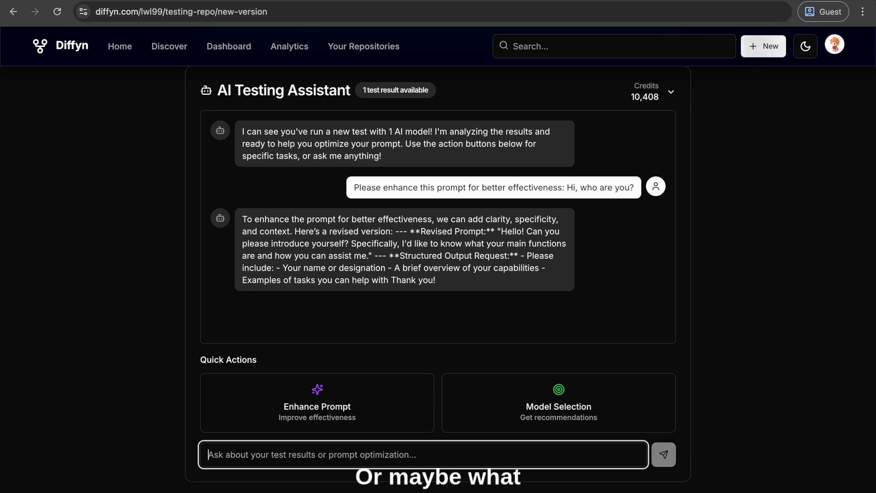
# Ask the AI Testing Assistant the question "What are you powered by?"
pyautogui.write('What ')
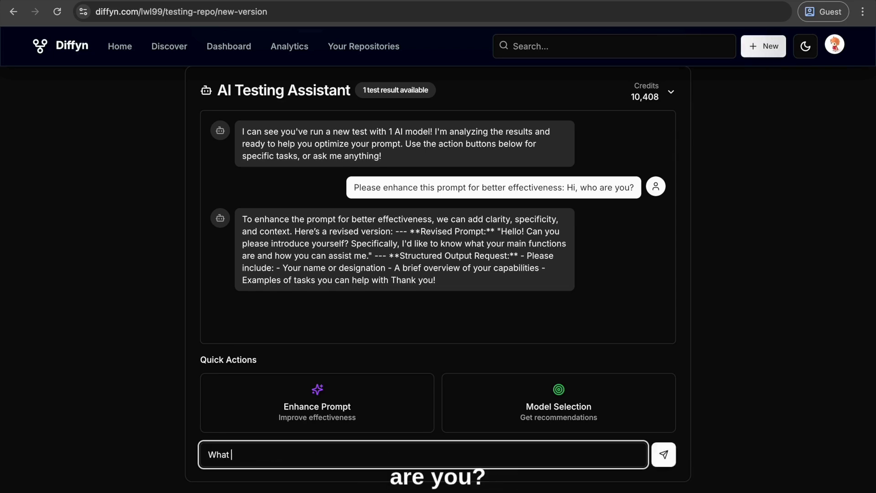
pyautogui.write('are u')
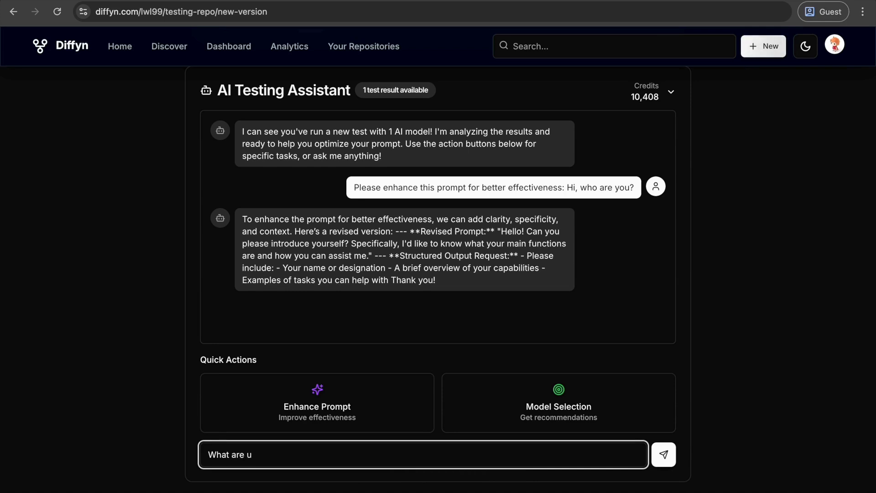
pyautogui.press('BackSpace')
pyautogui.press('BackSpace')
pyautogui.write('you powe')
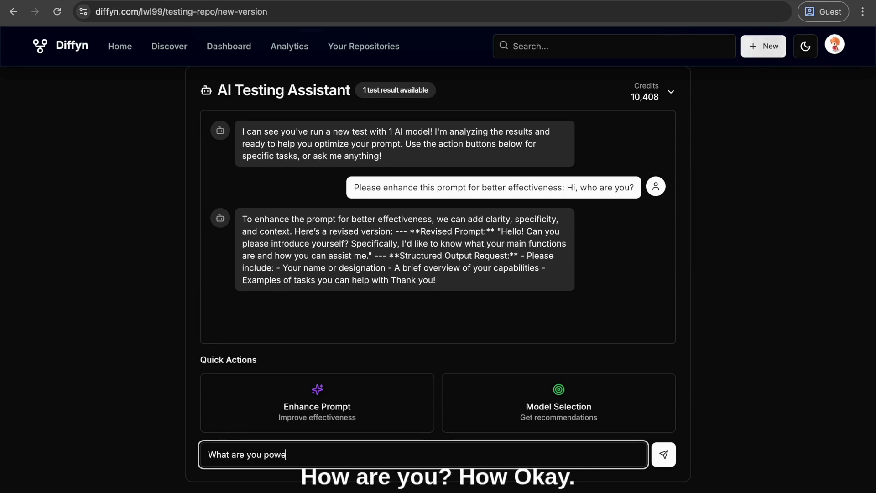
pyautogui.write('red by?')
pyautogui.press('Return')
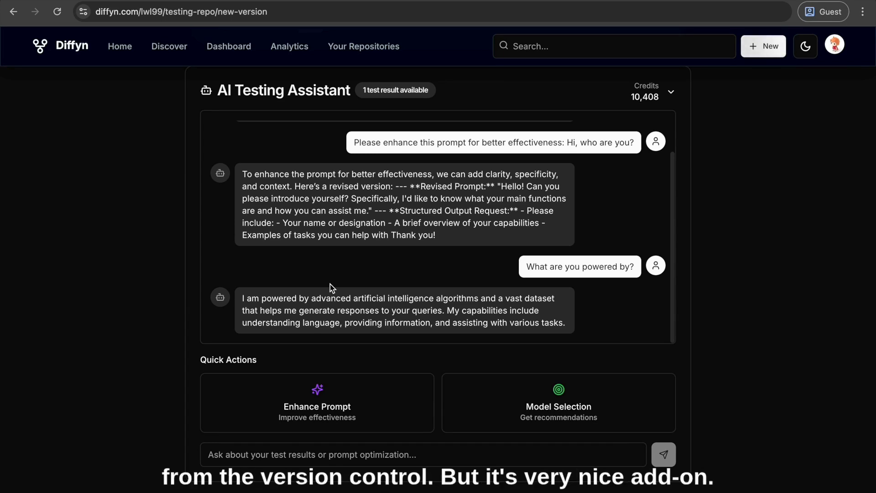
# Return to the version form and create the version from the tested prompt and its changelog
pyautogui.scroll(-1, 117, 221)
pyautogui.scroll(8, 117, 221)
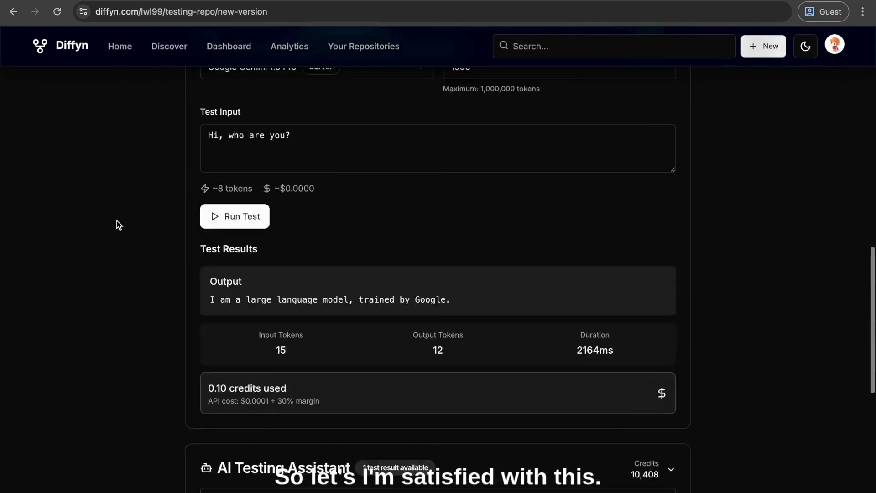
pyautogui.scroll(3, 116, 221)
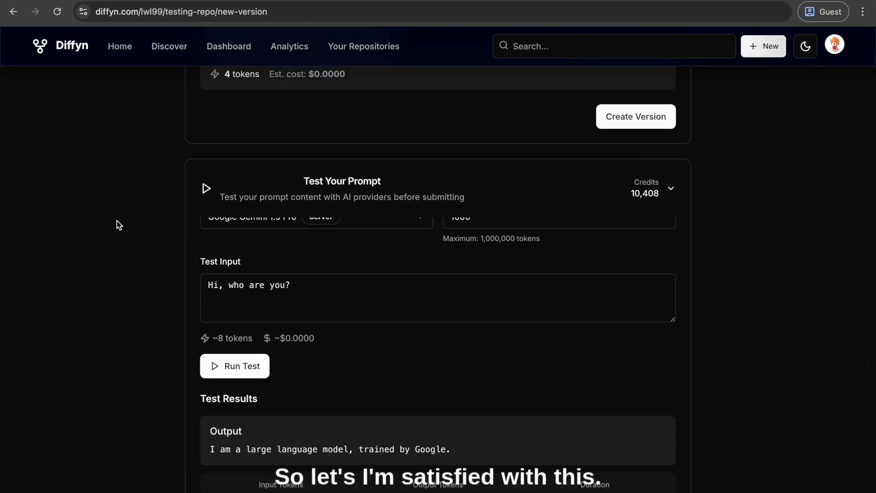
pyautogui.scroll(6, 152, 304)
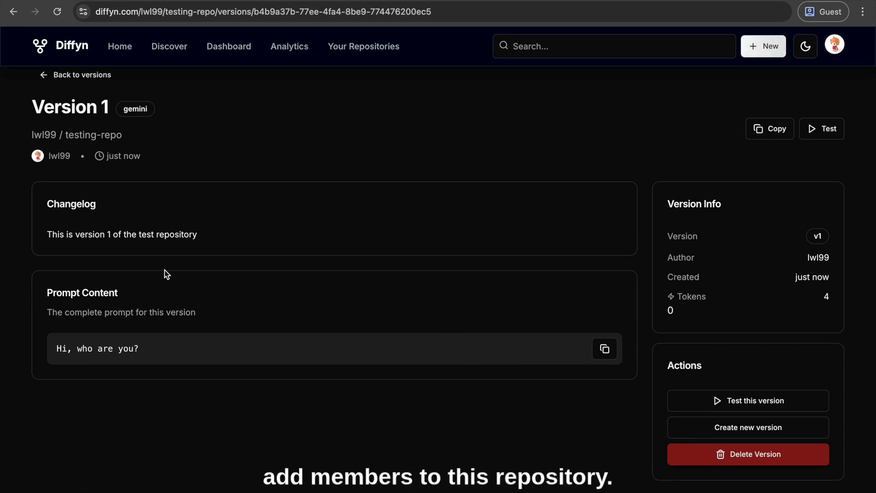
# Leave the version page and go to the collaborator invitation section in the testing-repo settings
pyautogui.click(71, 84)
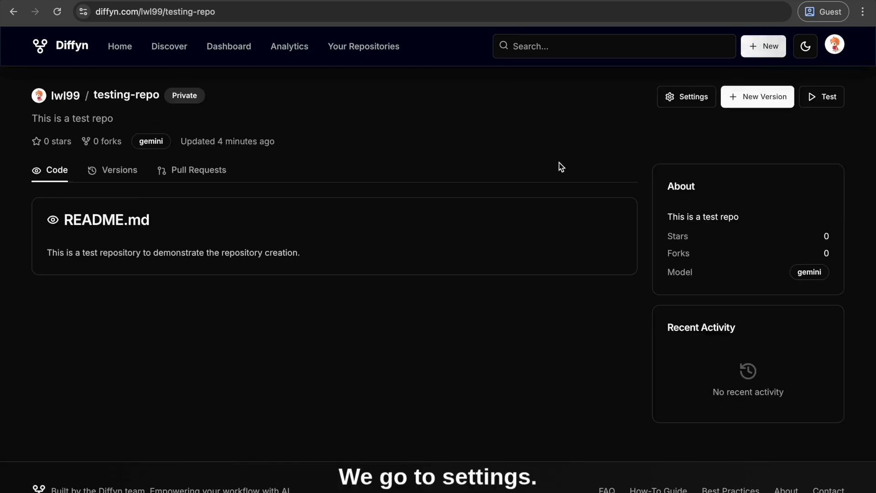
pyautogui.click(676, 104)
pyautogui.scroll(-5, 423, 214)
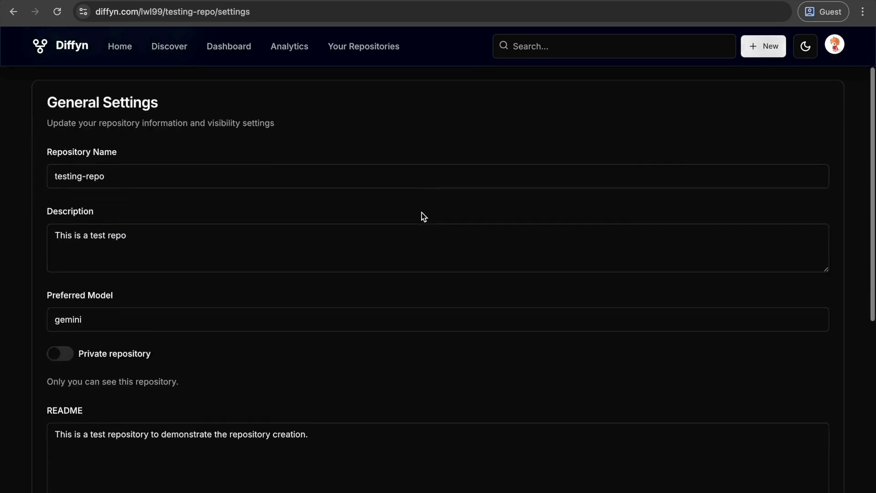
pyautogui.scroll(-3, 421, 213)
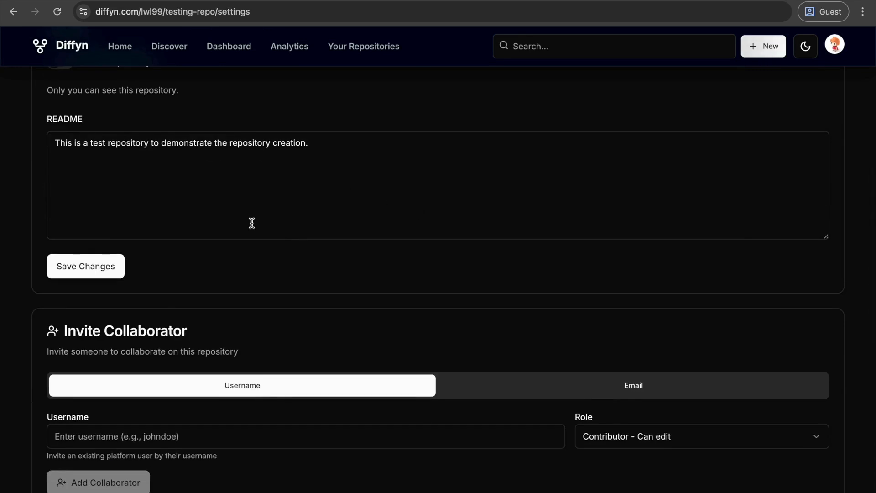
pyautogui.scroll(-2, 251, 222)
pyautogui.scroll(-1, 252, 223)
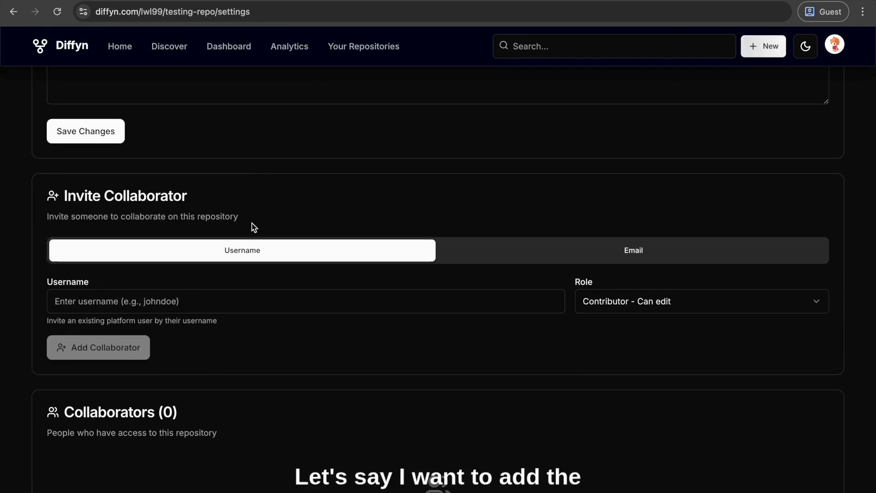
pyautogui.click(247, 302)
pyautogui.write('diffyn')
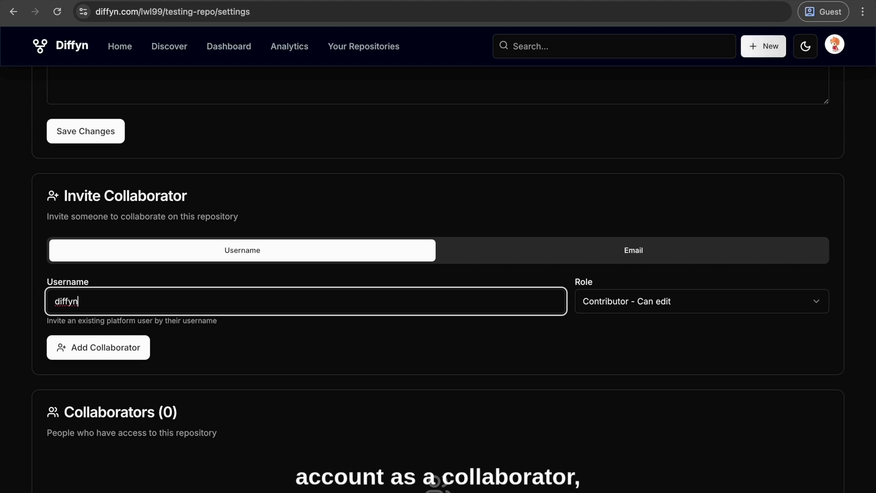
pyautogui.click(608, 300)
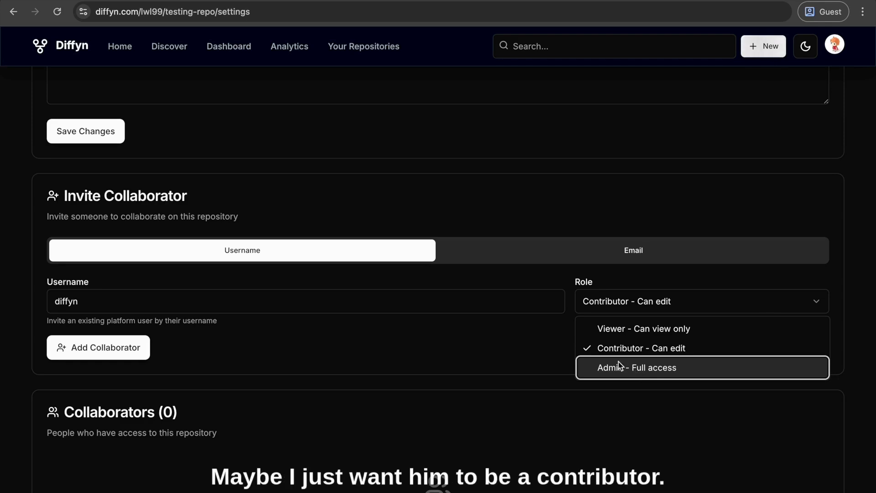
pyautogui.click(608, 354)
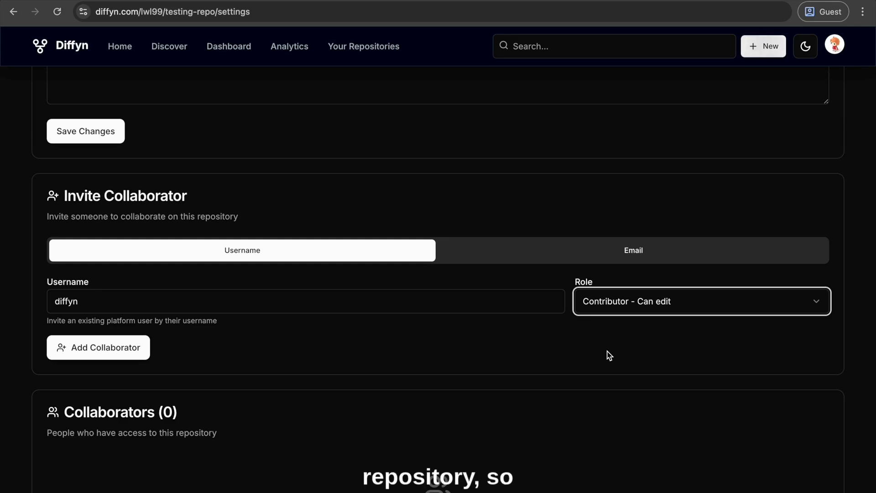
pyautogui.click(76, 354)
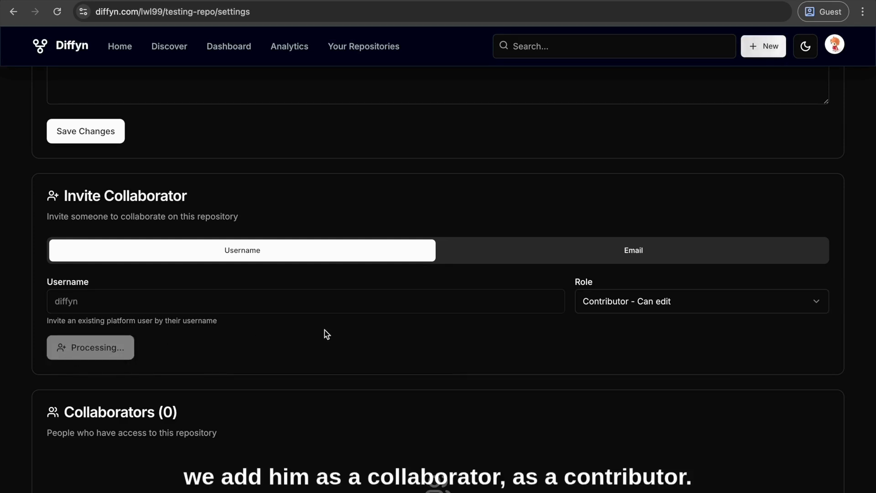
# Examine the collaborator list, the role choices for the diffyn collaborator, and the remaining repository settings including the deletion option
pyautogui.scroll(-2, 326, 334)
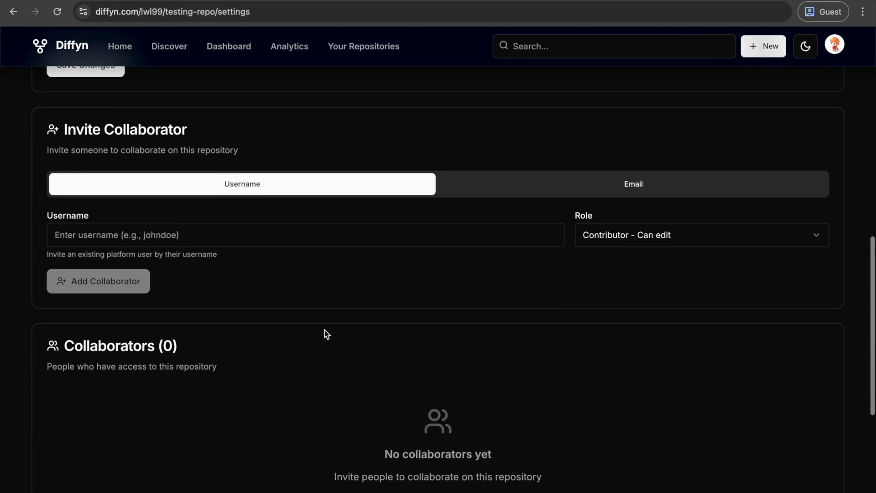
pyautogui.scroll(-2, 327, 334)
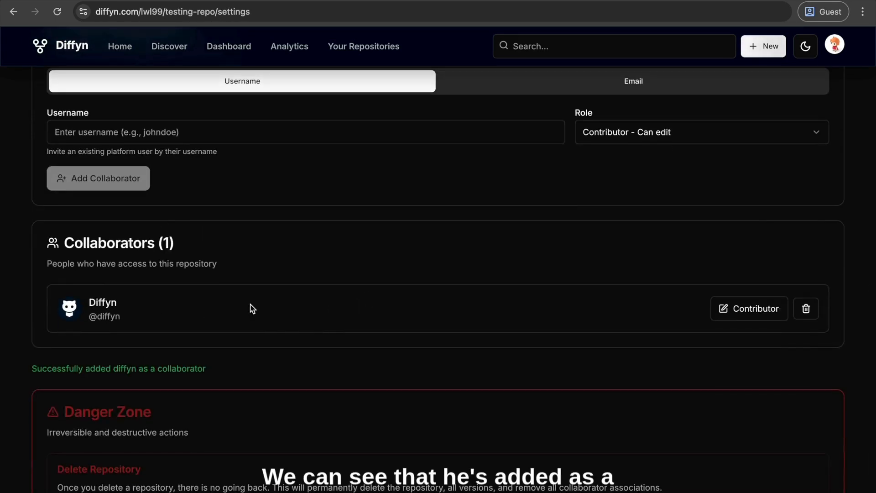
pyautogui.click(736, 306)
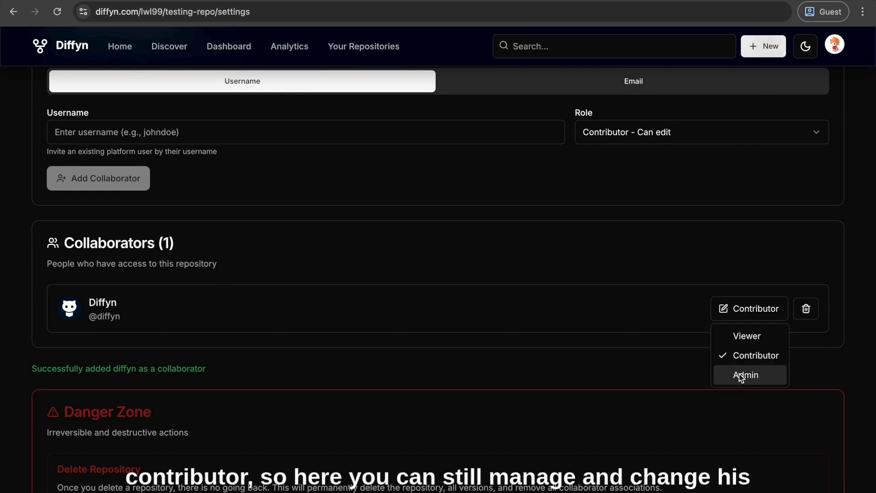
pyautogui.press('Escape')
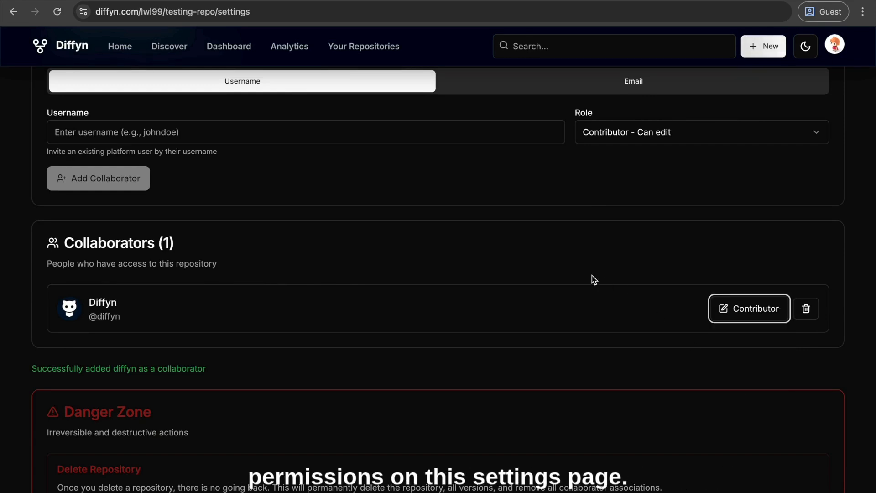
pyautogui.scroll(-2, 592, 275)
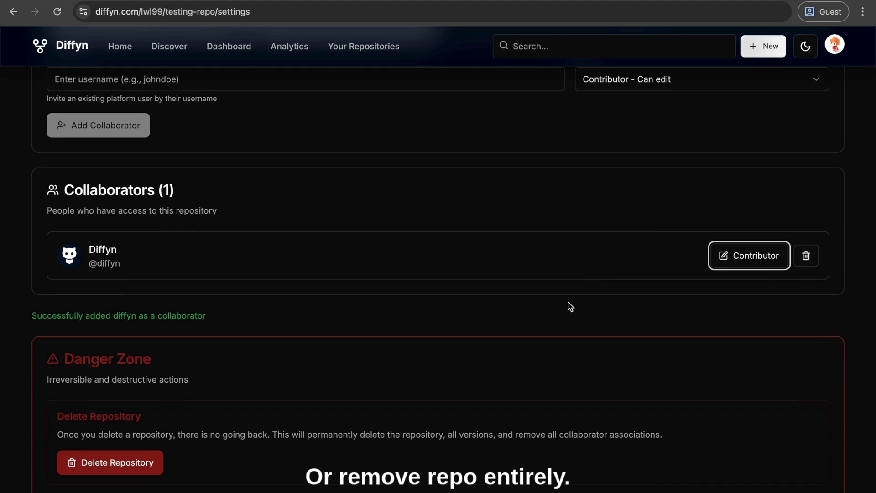
pyautogui.scroll(-2, 568, 302)
pyautogui.scroll(15, 568, 302)
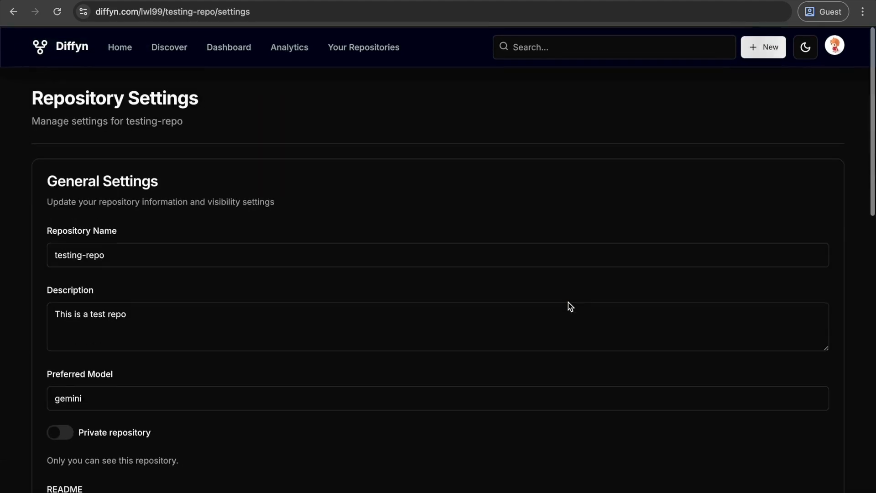
pyautogui.scroll(-12, 219, 304)
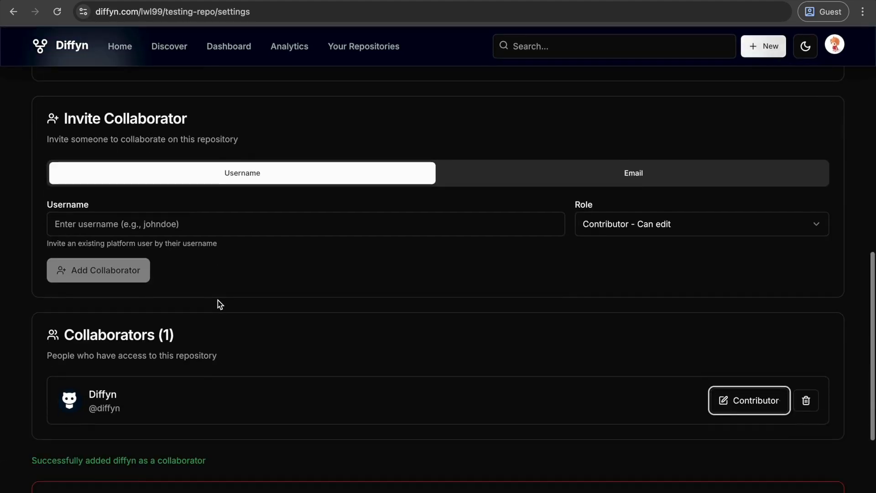
# Leave the testing-repo settings and sign out of the repository owner's account
pyautogui.scroll(-3, 217, 300)
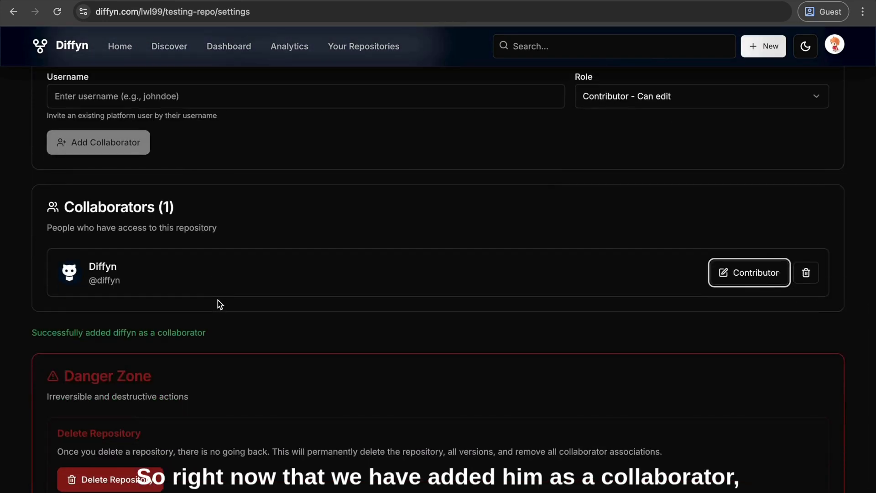
pyautogui.click(834, 46)
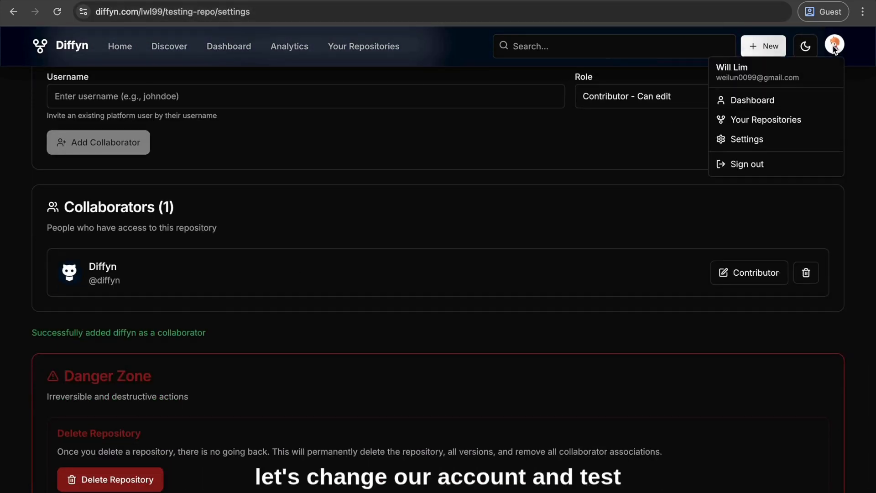
pyautogui.click(730, 166)
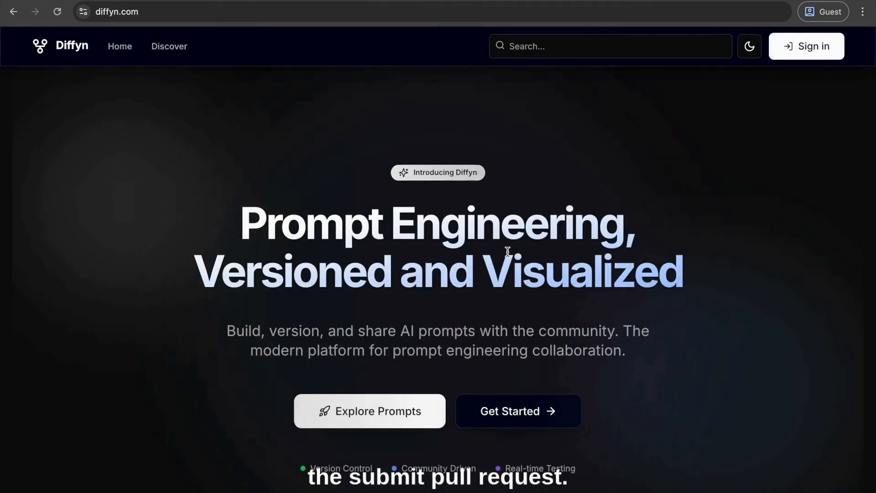
# Sign in through Google with another account, entering the collaborator account's e-mail and password
pyautogui.click(793, 47)
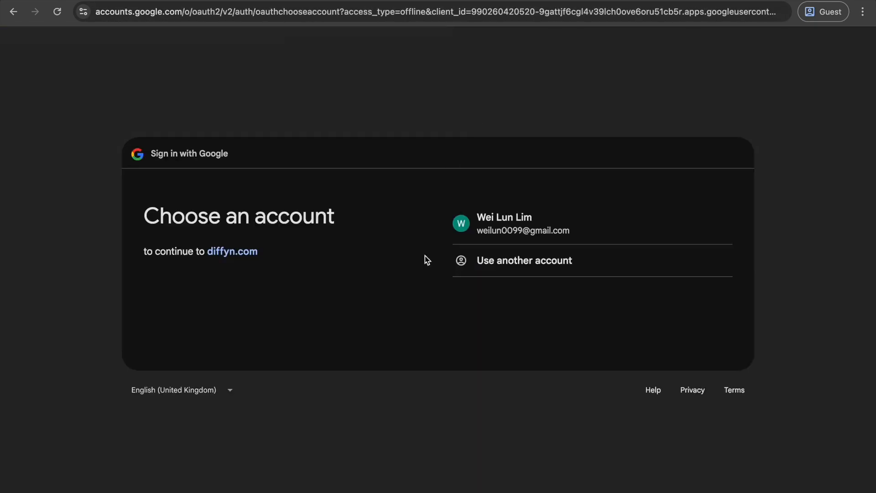
pyautogui.click(482, 269)
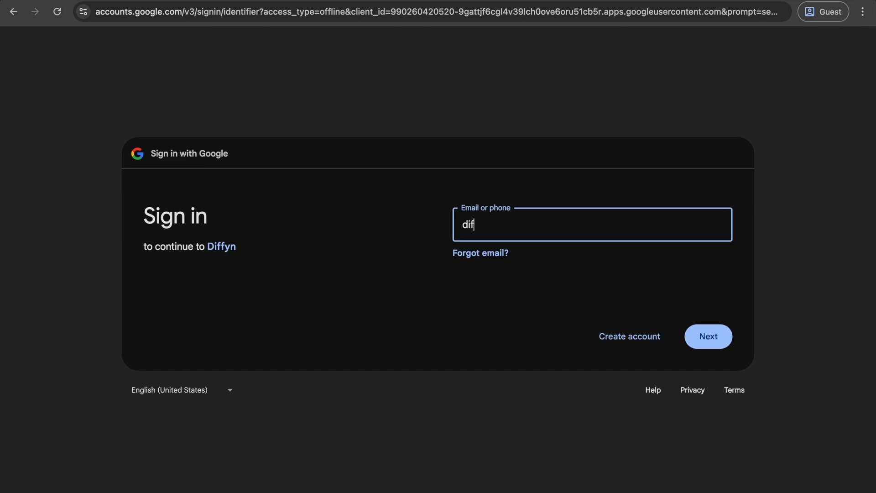
pyautogui.press('Return')
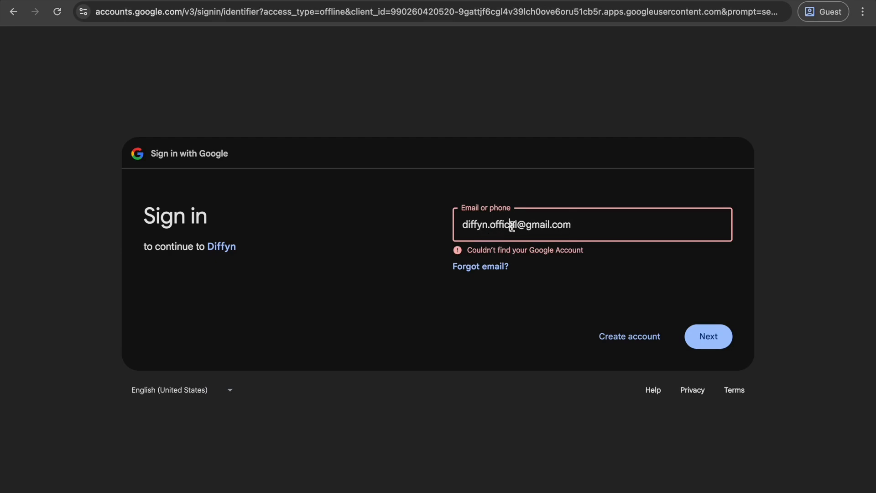
pyautogui.press('Return')
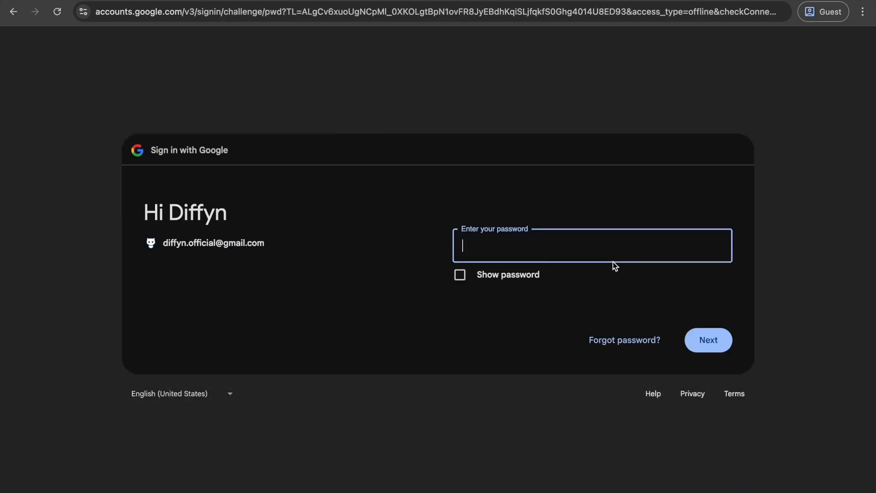
pyautogui.write('•••••••')
pyautogui.press('Return')
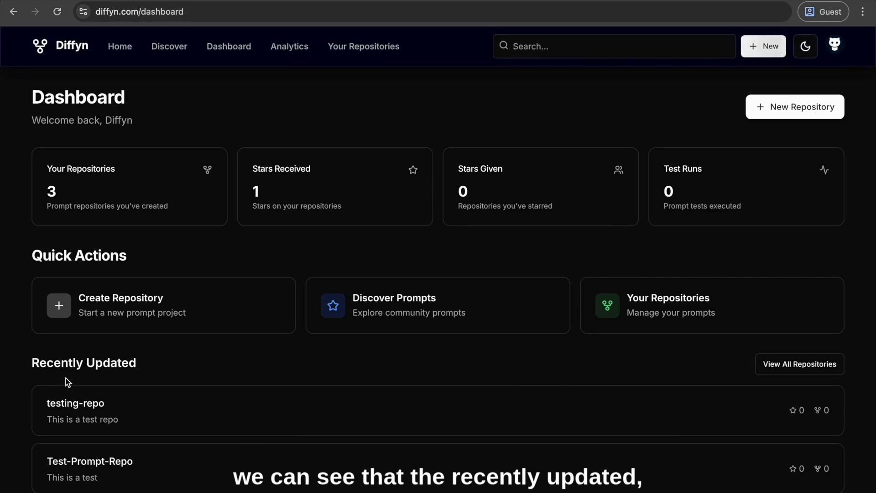
# Open the shared testing-repo from the dashboard's recently updated repositories and star it
pyautogui.click(61, 404)
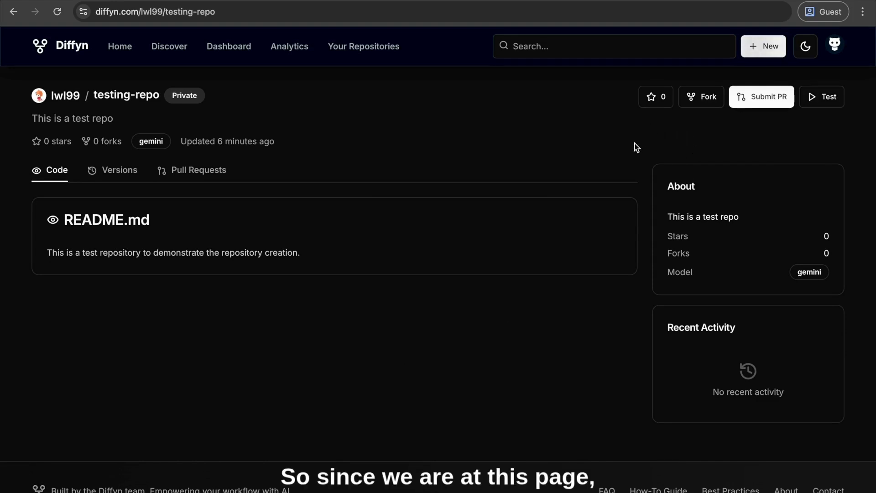
pyautogui.click(647, 96)
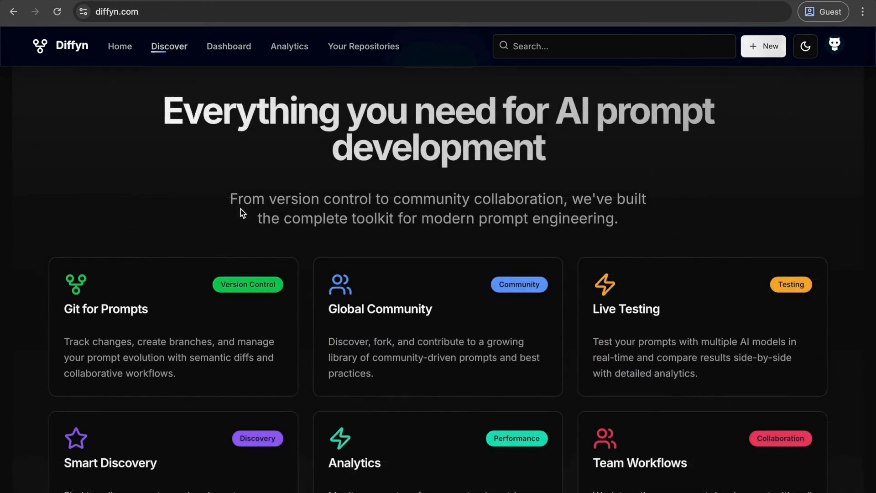
# Open the public repository lwl99/augment-guideline from this week's trending prompts on the Discover page and fork it
pyautogui.scroll(-2, 240, 209)
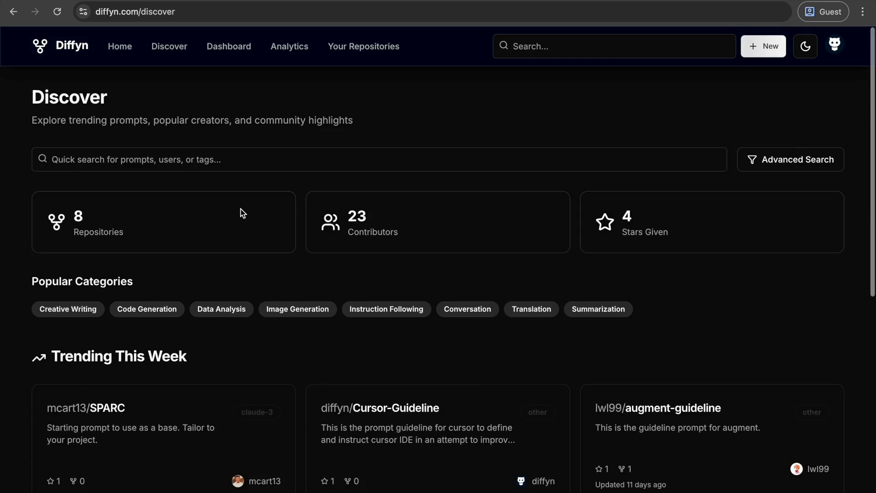
pyautogui.scroll(-1, 240, 209)
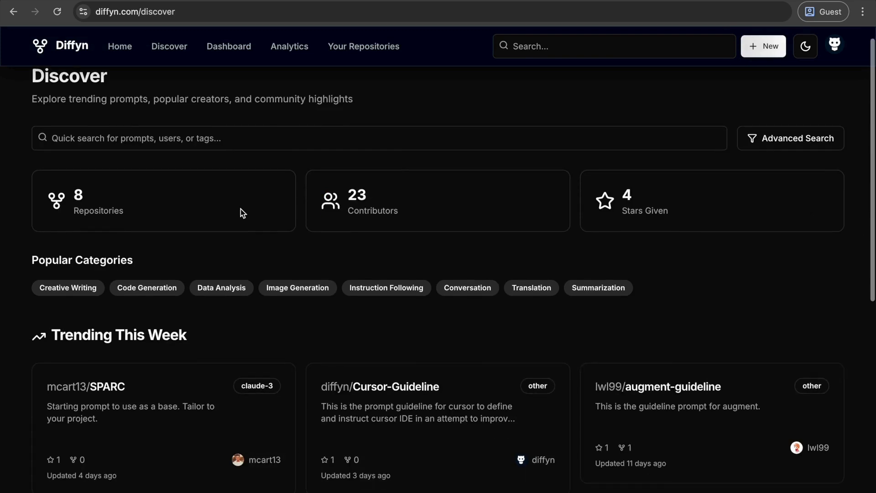
pyautogui.click(668, 402)
pyautogui.click(697, 98)
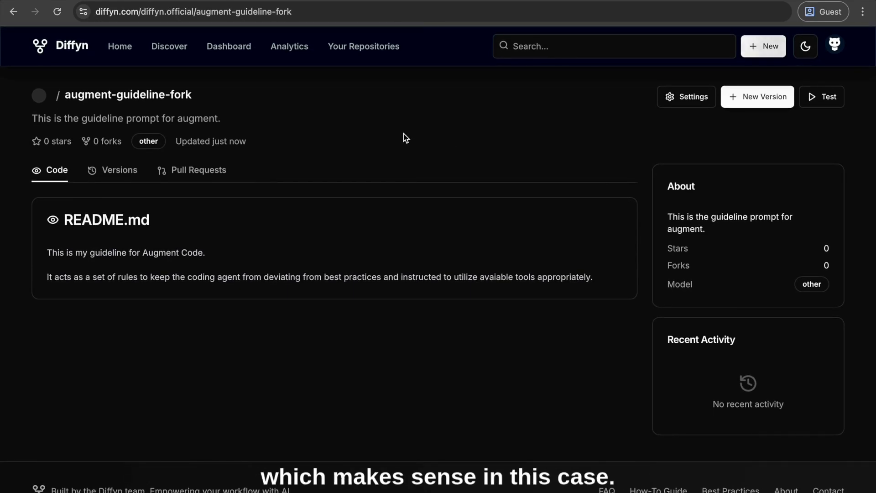
# Go to the profile's repository list, open testing-repo and start a new pull request for it
pyautogui.click(70, 49)
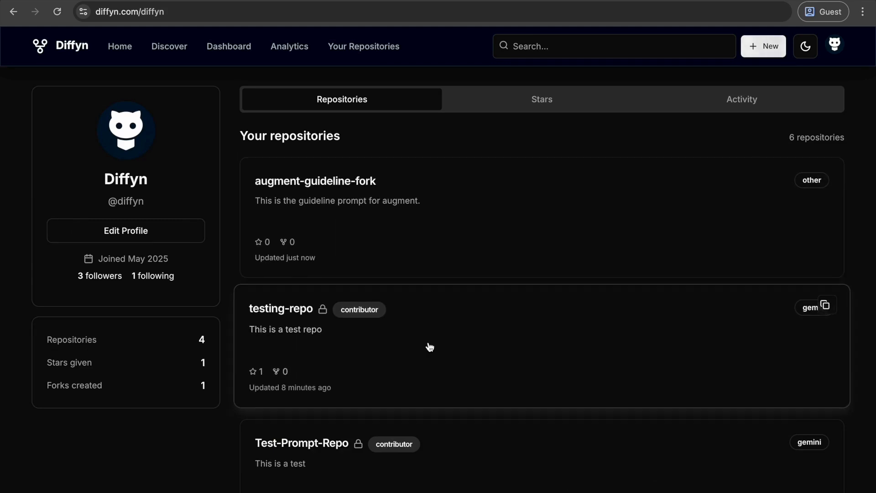
pyautogui.click(428, 347)
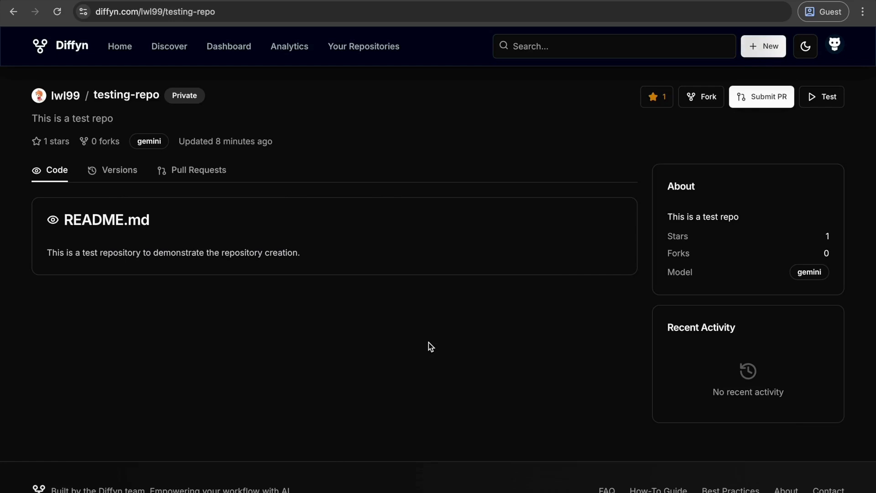
pyautogui.click(754, 106)
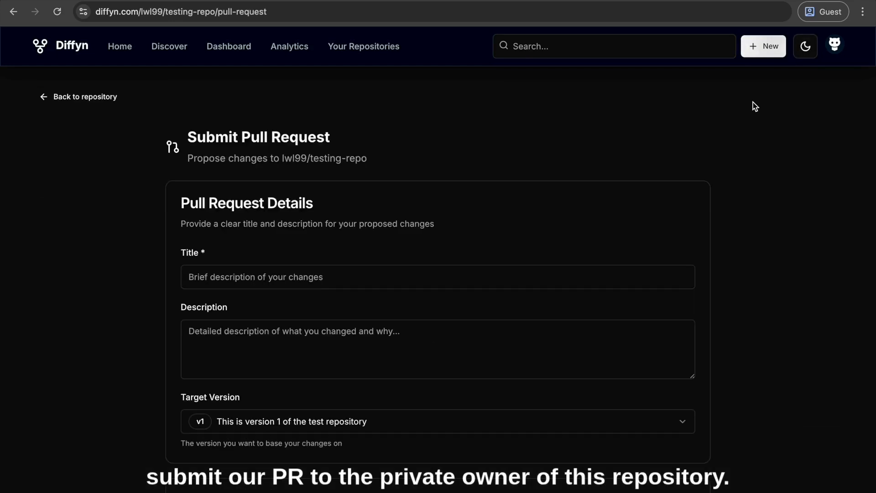
# Title the pull request "Feature enhancement to version 1"
pyautogui.click(353, 272)
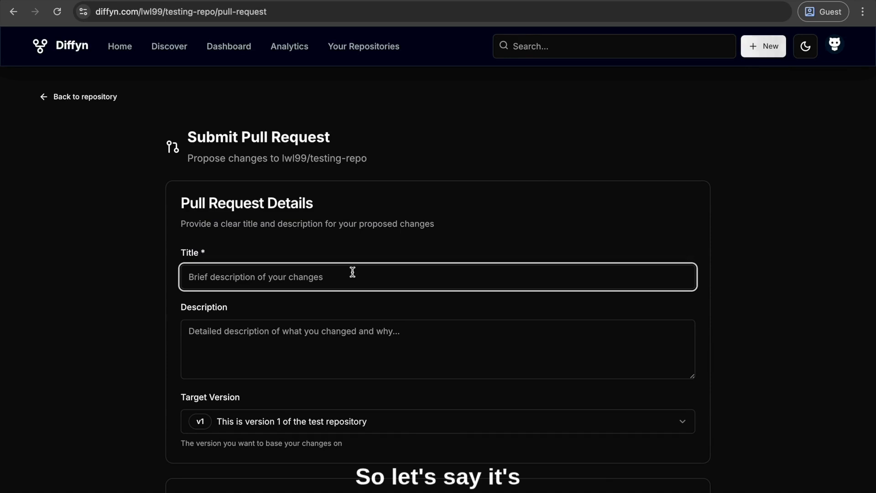
pyautogui.write('Feature')
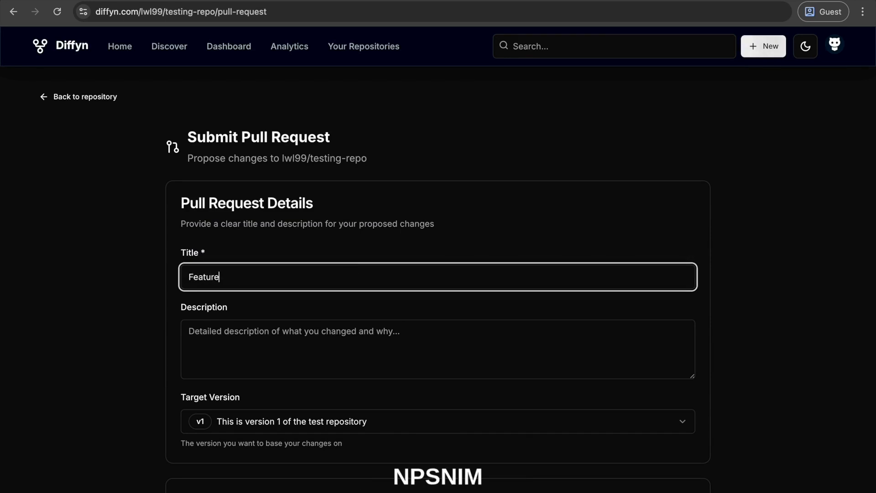
pyautogui.write(' enhancement')
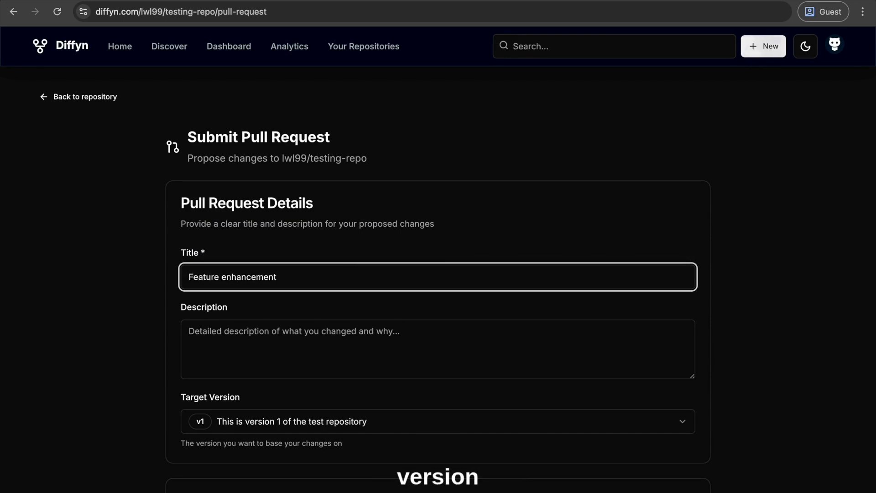
pyautogui.write(' to')
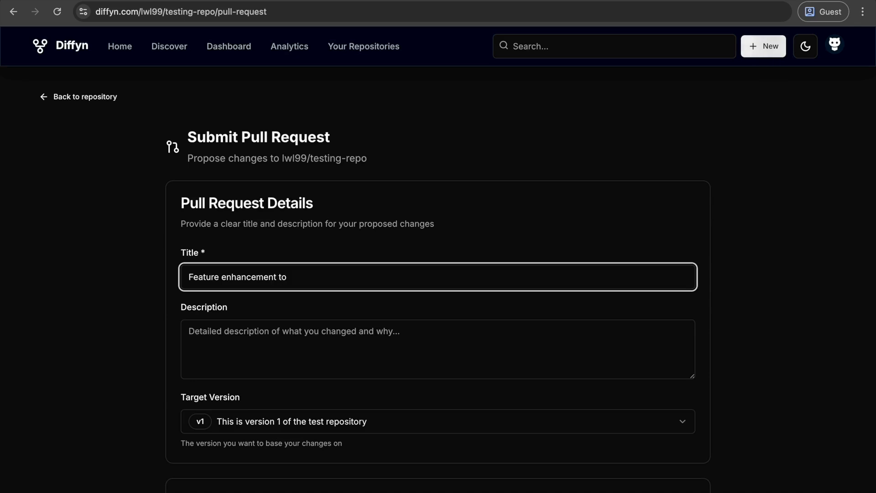
pyautogui.write(' version 1')
# Describe the pull request as "This is the test version 2 adding more specifc structure to the version 1 prompt." and target version v1
pyautogui.click(355, 350)
pyautogui.write('This is the test')
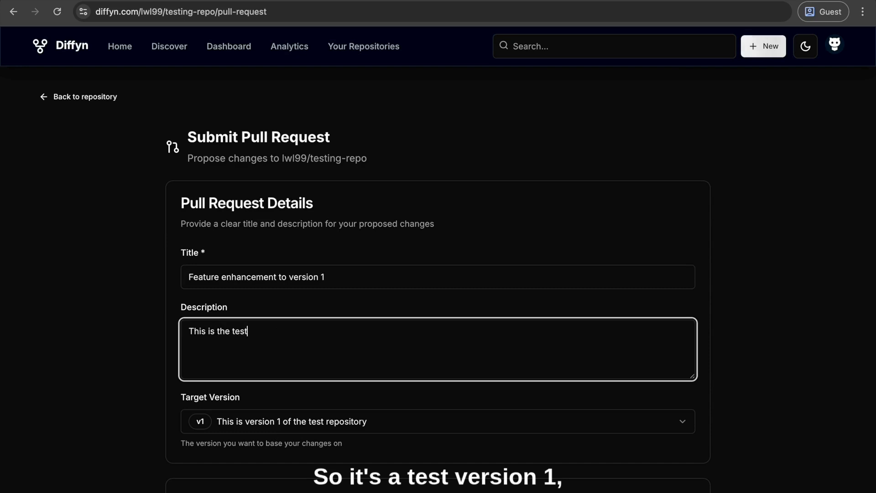
pyautogui.write(' version 1 ')
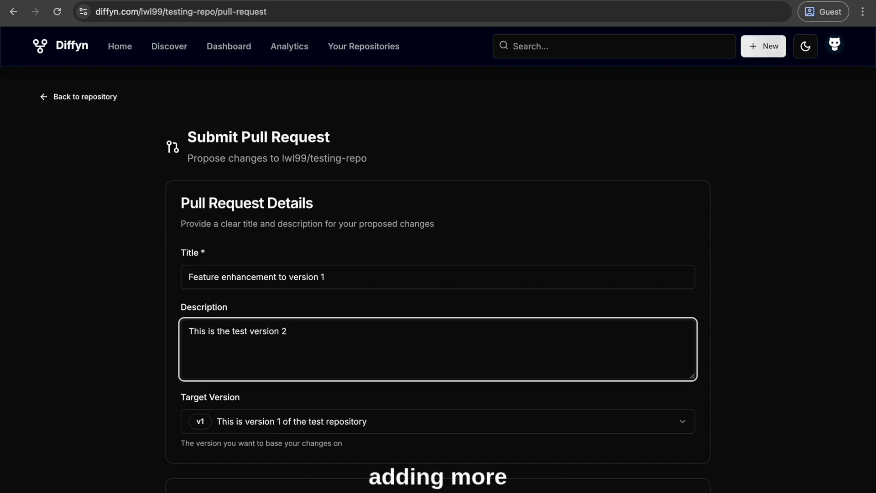
pyautogui.write('addingmore spec')
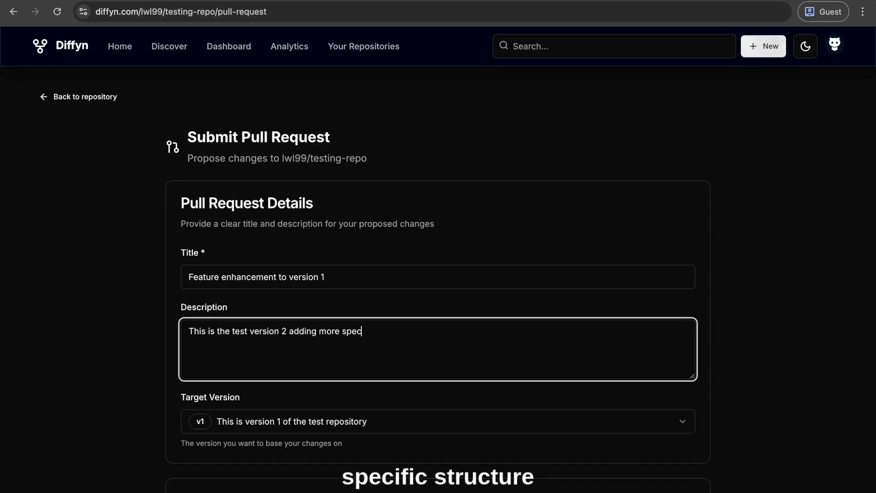
pyautogui.write('ifc str')
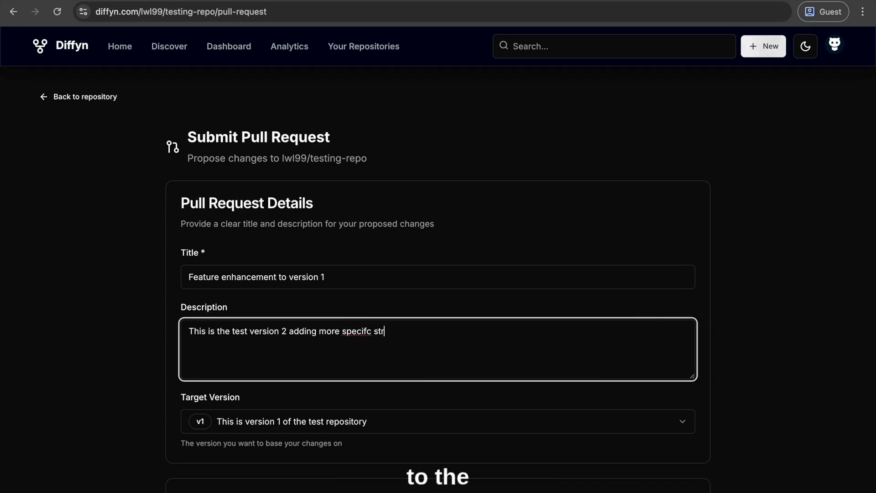
pyautogui.write('ucture to the ')
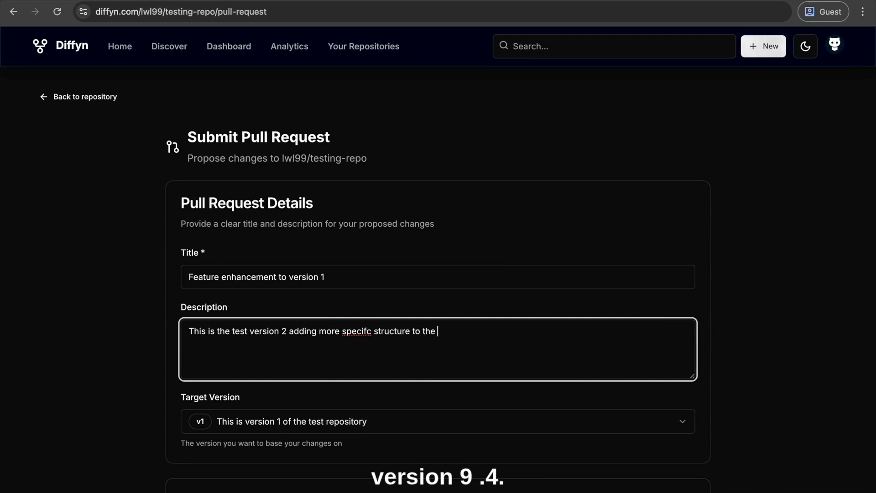
pyautogui.write('version ')
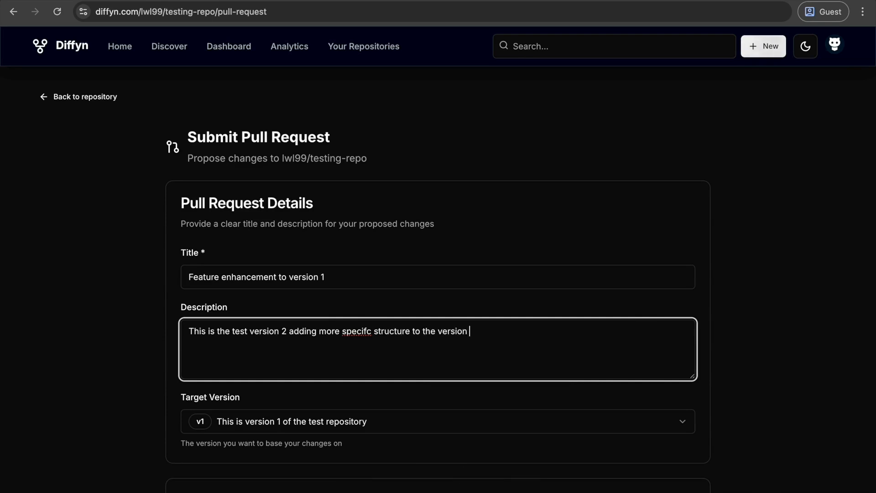
pyautogui.write('1 prompt/')
pyautogui.press('BackSpace')
pyautogui.scroll(-5, 292, 333)
pyautogui.write('.')
pyautogui.click(220, 209)
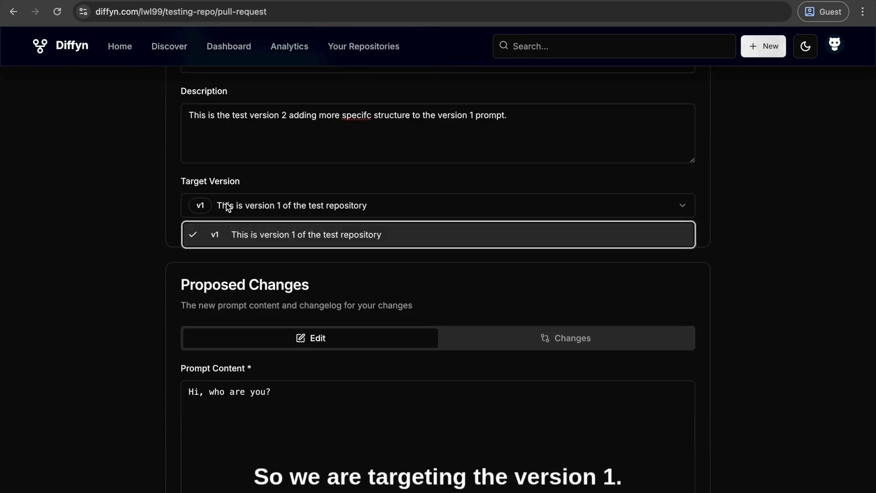
pyautogui.click(255, 233)
# Expand the prompt testing section of the pull request form and examine its provider, token and test input options and the AI Testing Assistant
pyautogui.scroll(-2, 274, 299)
pyautogui.click(312, 298)
pyautogui.scroll(-3, 311, 298)
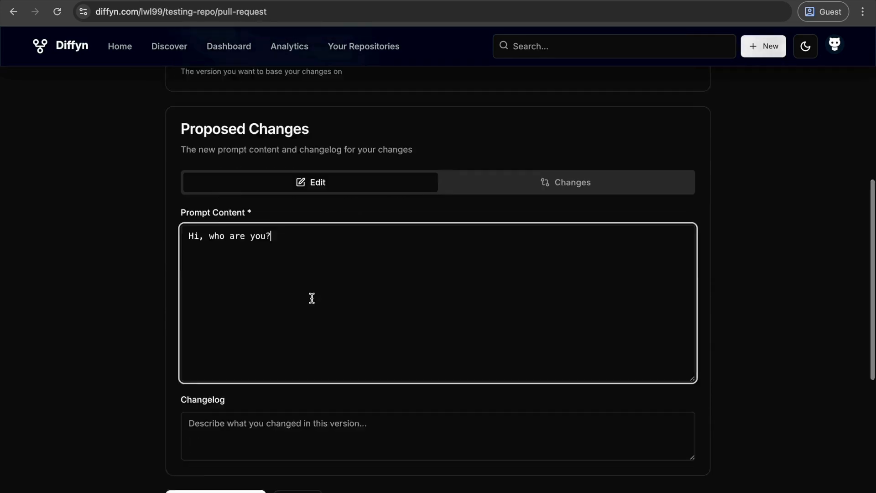
pyautogui.scroll(-2, 311, 302)
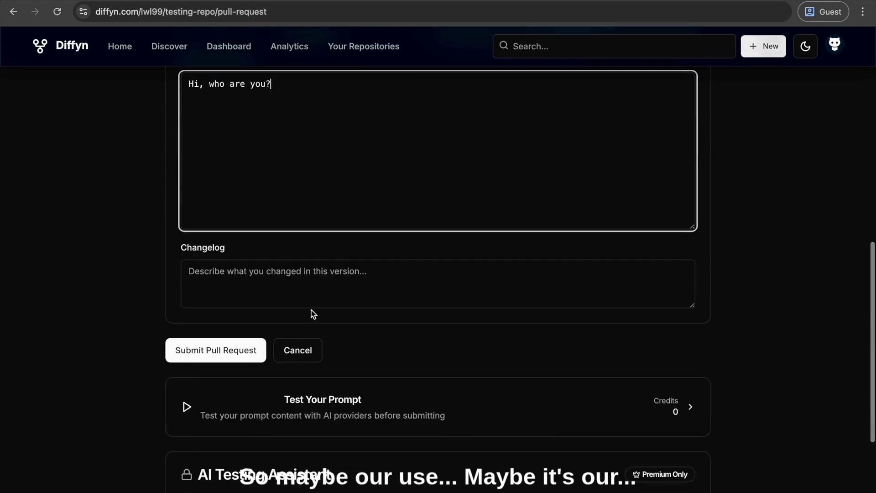
pyautogui.click(299, 428)
pyautogui.scroll(-5, 105, 363)
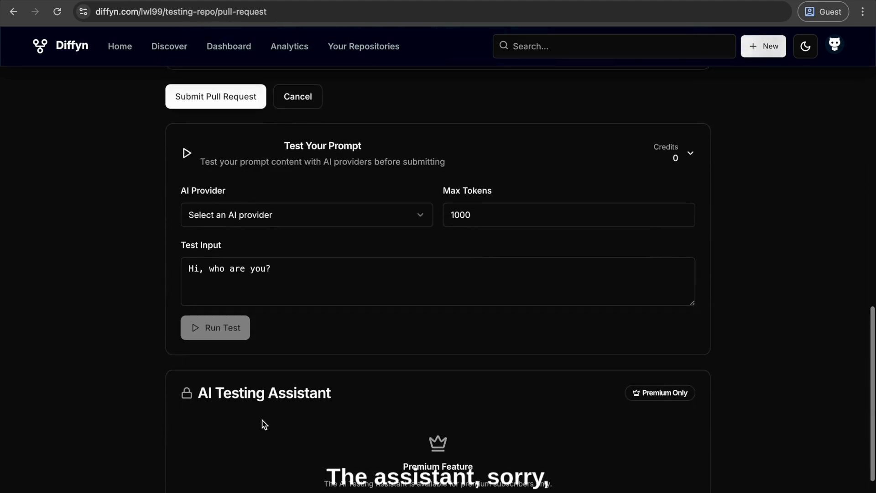
pyautogui.scroll(2, 163, 378)
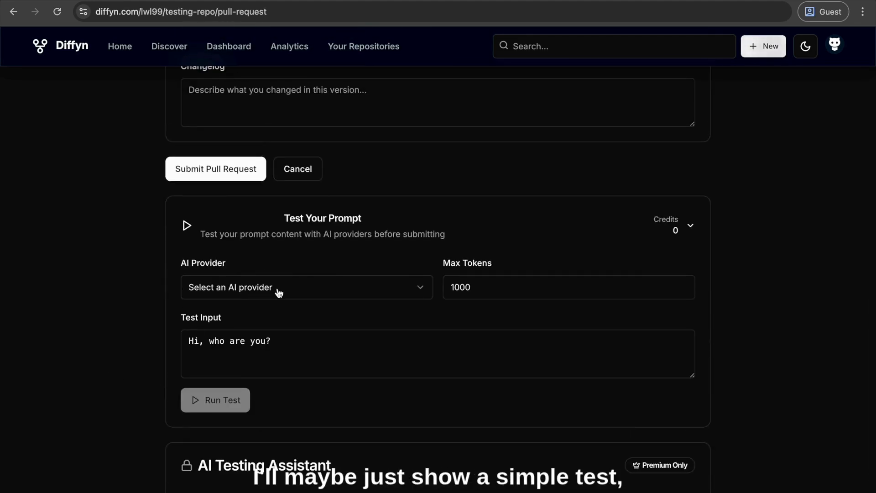
pyautogui.click(298, 348)
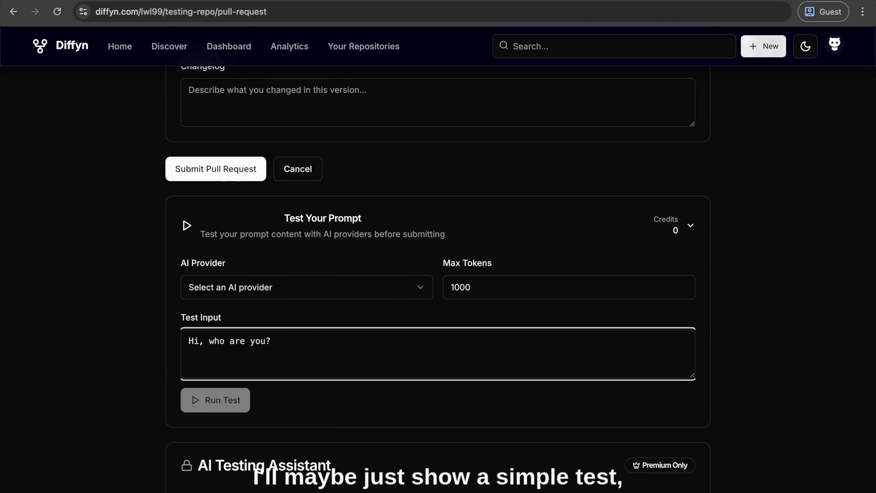
# Append "Testing version 2." to the proposed prompt content and remove the question "who are you?" from it
pyautogui.scroll(6, 404, 282)
pyautogui.click(404, 281)
pyautogui.write('Te')
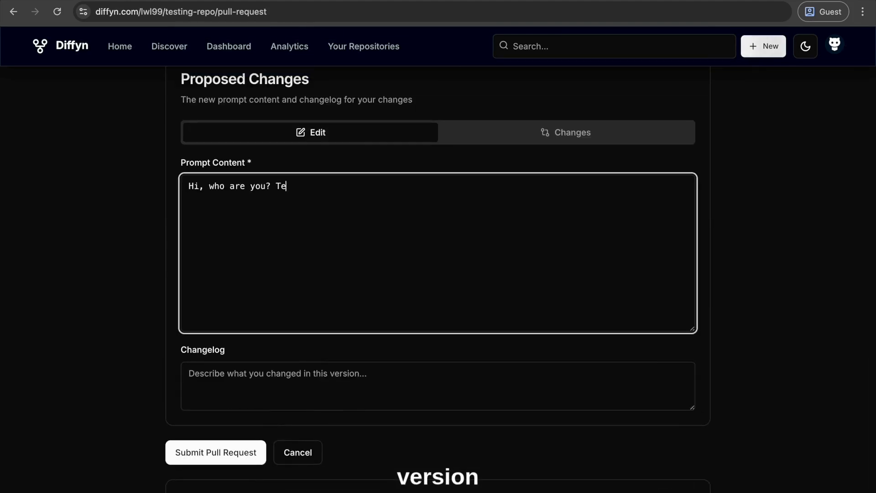
pyautogui.write('sting version 1')
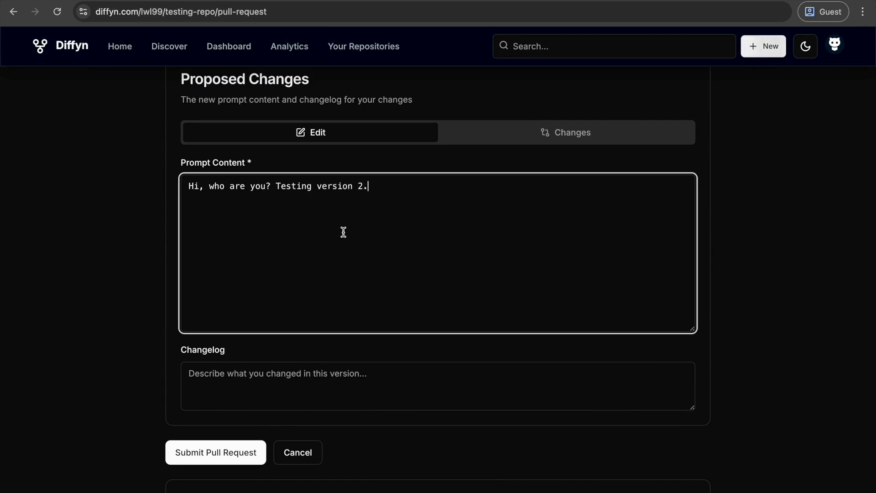
pyautogui.moveTo(266, 185); pyautogui.dragTo(213, 185)
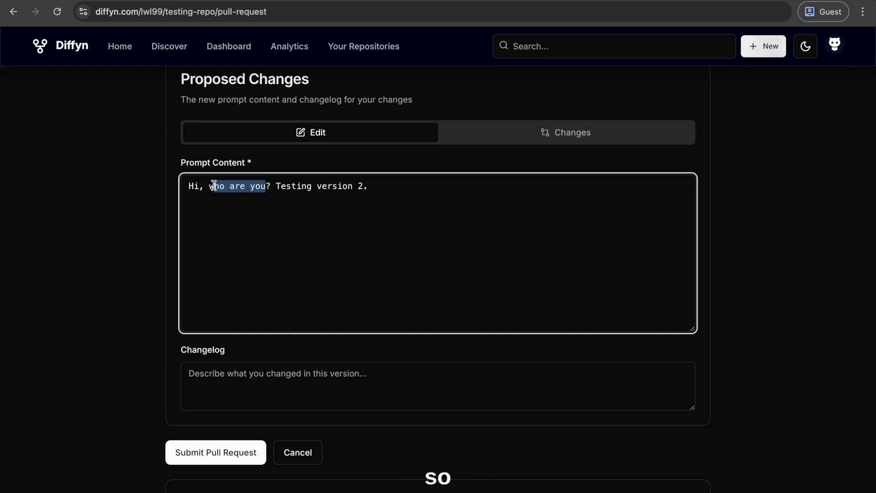
pyautogui.press('BackSpace')
pyautogui.press('BackSpace')
pyautogui.press('Delete')
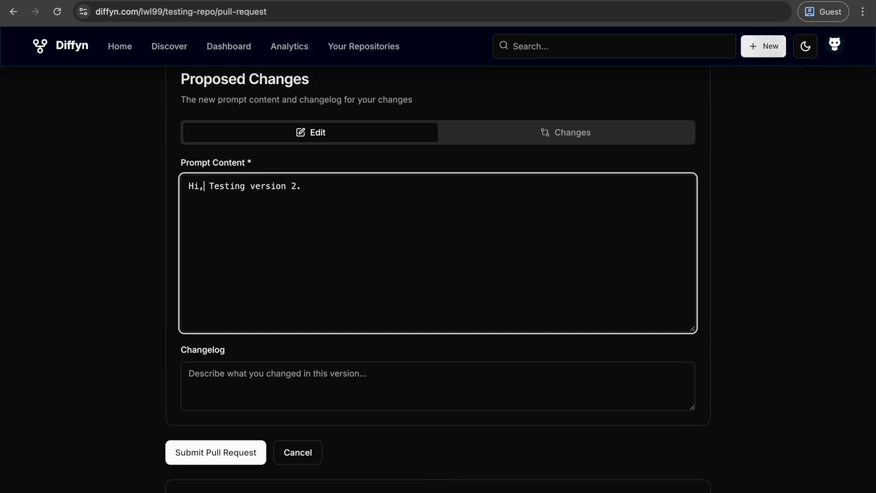
# Lowercase "testing" so the prompt content reads "Hi, testing version 2." and compare the proposed changes with version 1
pyautogui.press('BackSpace')
pyautogui.write('t')
pyautogui.scroll(-2, 393, 216)
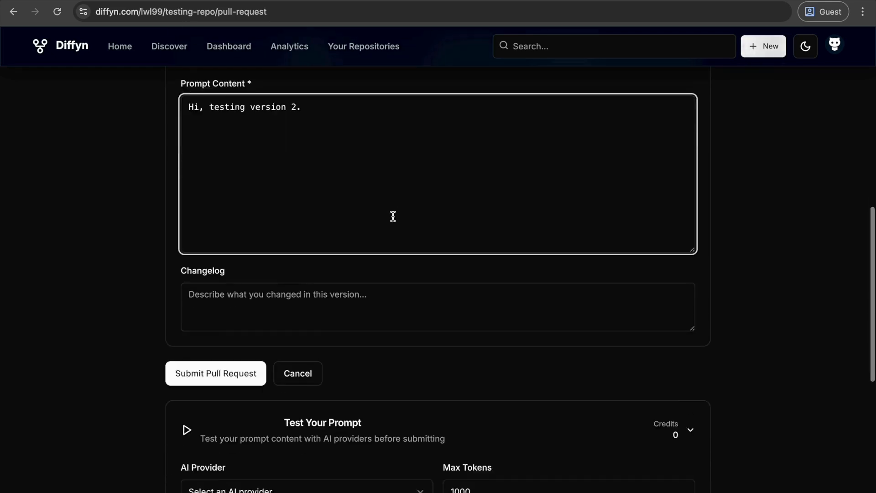
pyautogui.scroll(4, 393, 216)
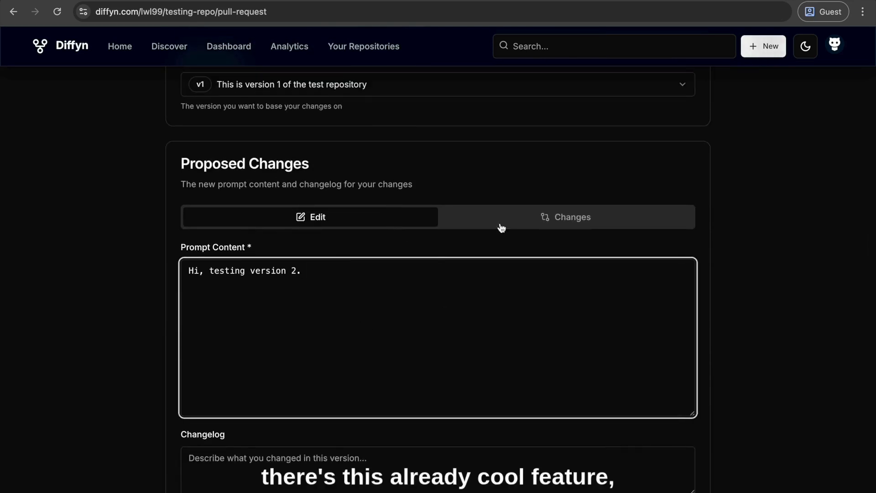
pyautogui.click(425, 278)
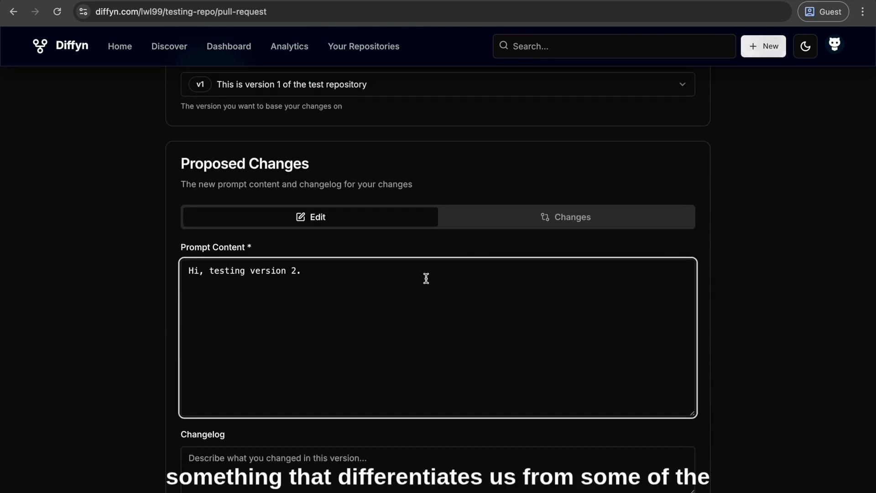
pyautogui.click(503, 218)
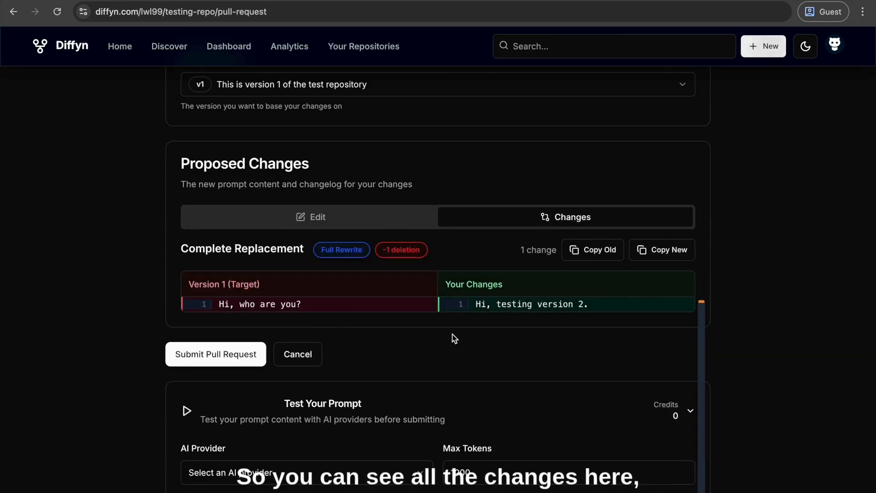
# Add the line "Version 2" below the first line of the prompt content and compare it with the target version
pyautogui.click(286, 219)
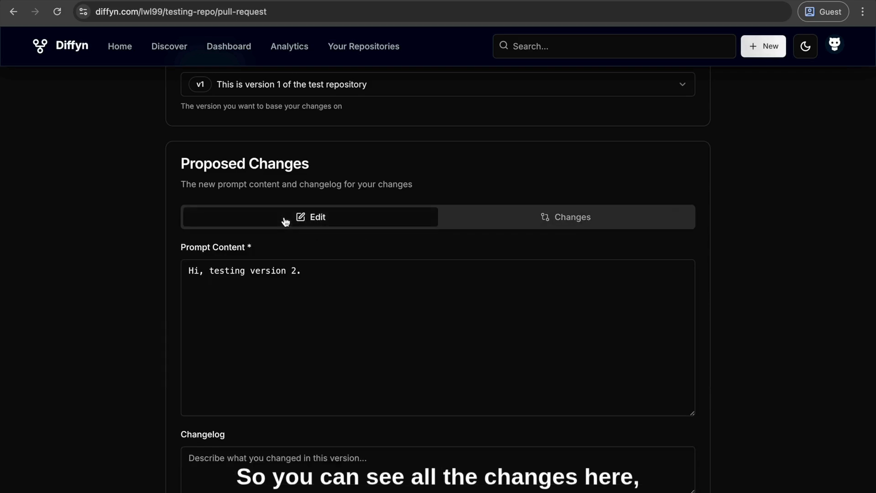
pyautogui.click(317, 274)
pyautogui.press('Return')
pyautogui.write('Version 2')
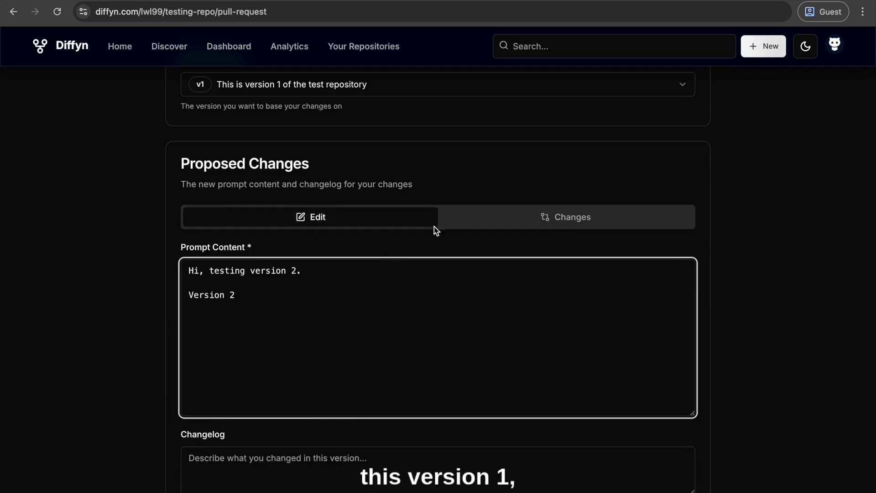
pyautogui.click(502, 218)
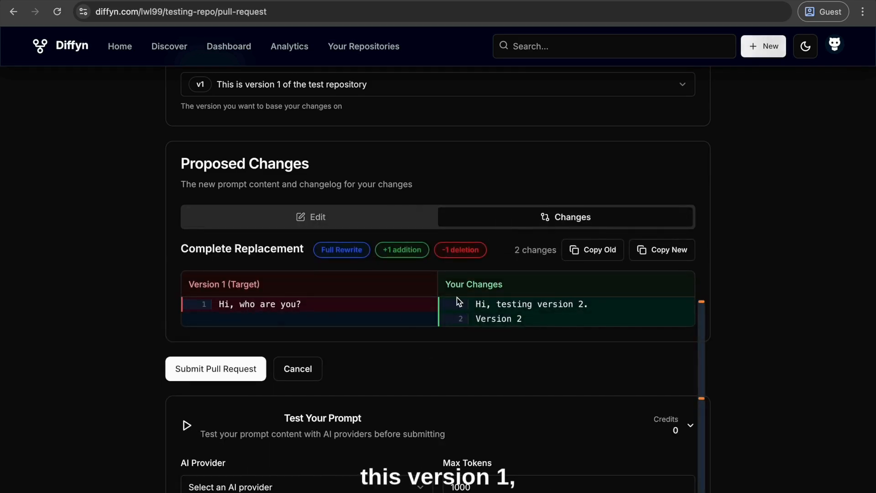
pyautogui.scroll(-1, 461, 296)
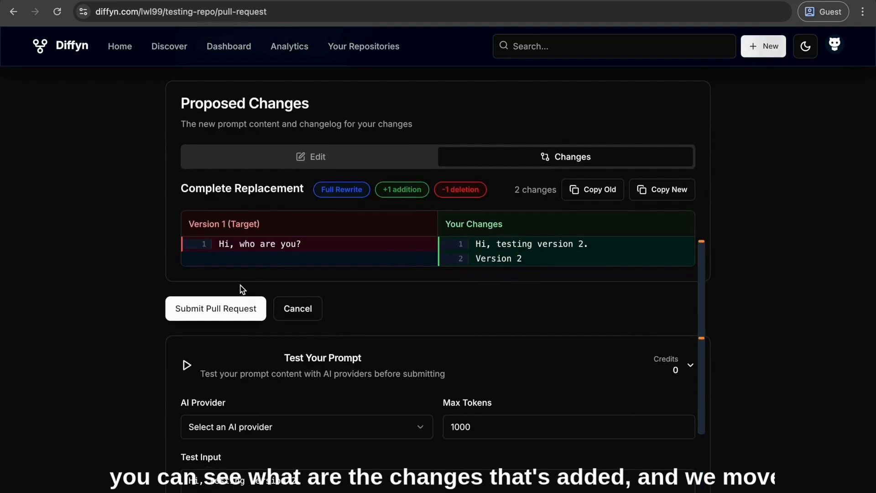
pyautogui.click(301, 158)
pyautogui.click(470, 151)
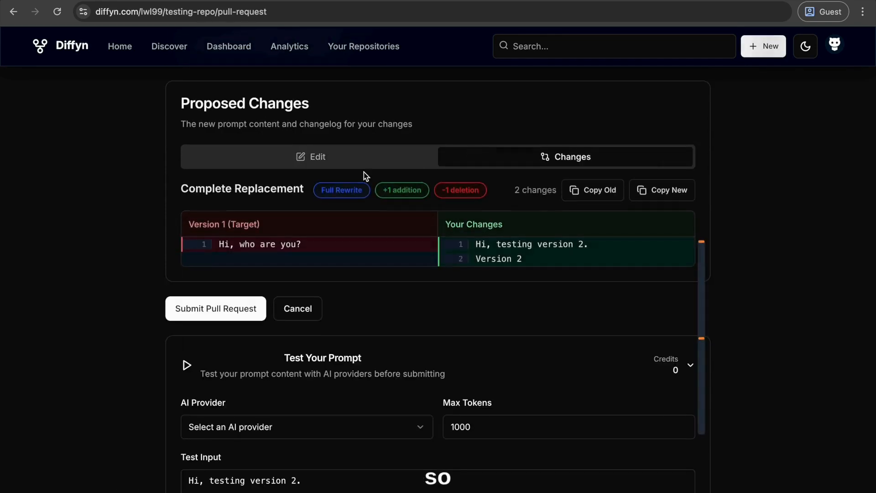
# Fill in the pull request's changelog with "Revamp the prompt structure of version 1."
pyautogui.click(311, 156)
pyautogui.click(294, 261)
pyautogui.scroll(-2, 296, 262)
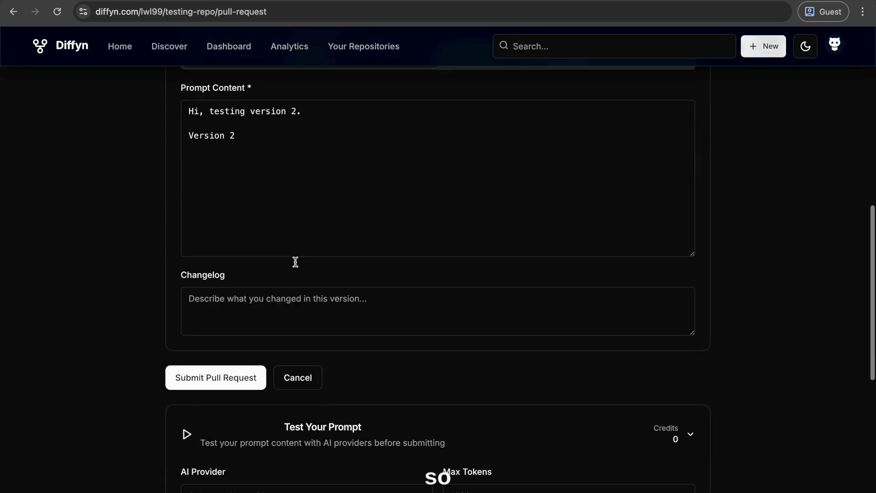
pyautogui.click(283, 293)
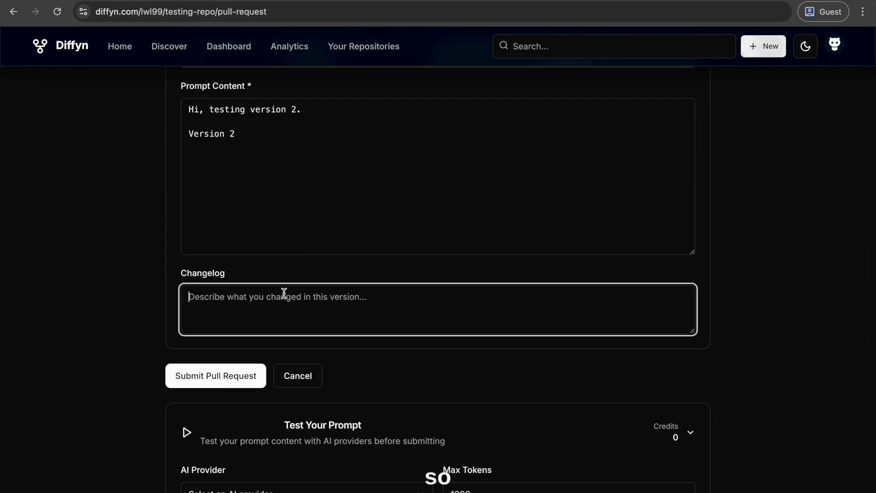
pyautogui.write('Revamp the prom')
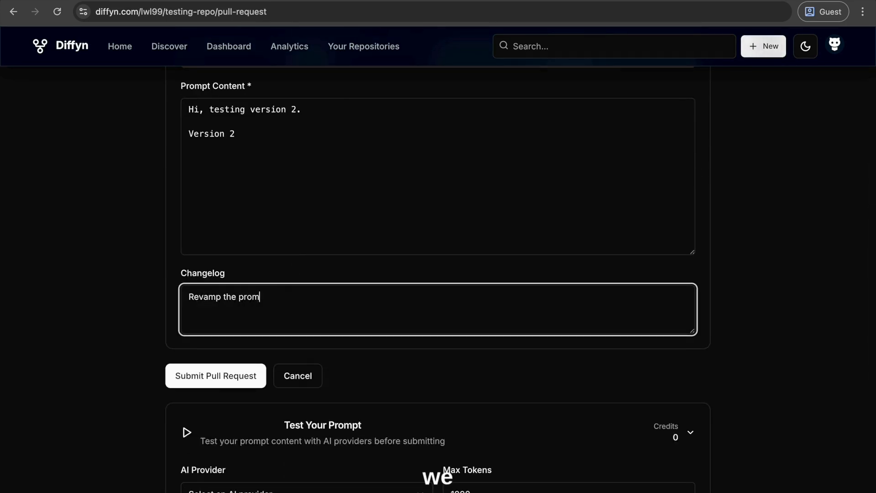
pyautogui.write('pt strcutu')
pyautogui.click(283, 297)
pyautogui.press('BackSpace')
pyautogui.click(364, 297)
pyautogui.write('version 1.')
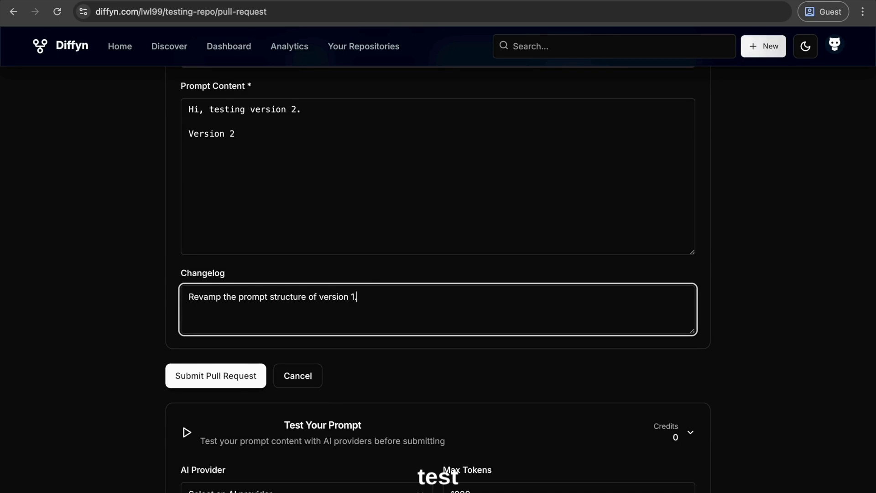
# Configure the prompt test to use the Google Gemini 2.0 Flash provider with a maximum of 10000 tokens
pyautogui.scroll(-5, 255, 273)
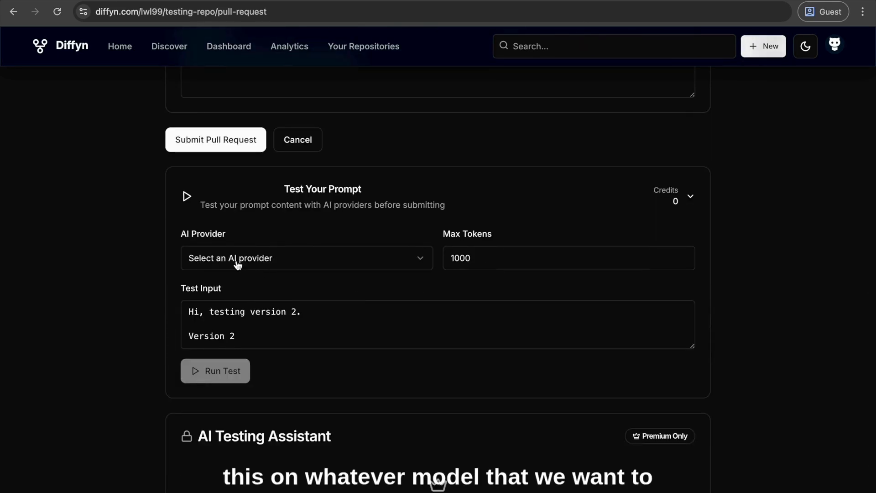
pyautogui.click(237, 260)
pyautogui.scroll(-2, 226, 451)
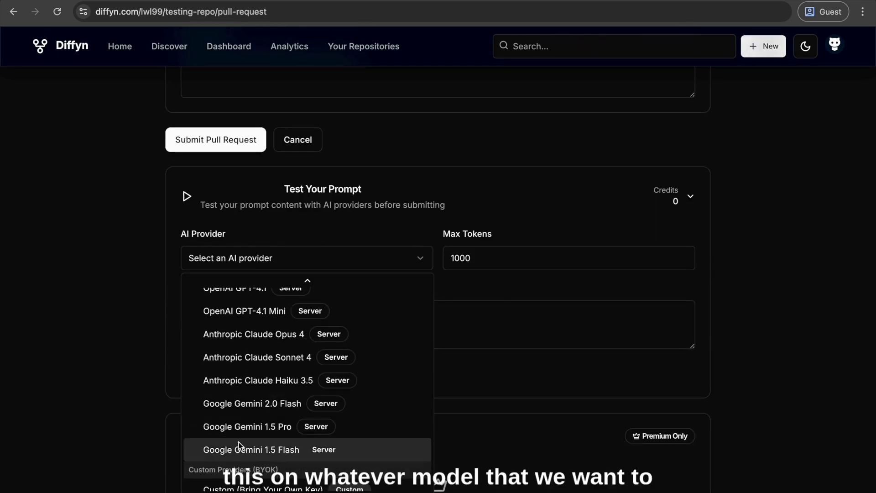
pyautogui.click(224, 403)
pyautogui.click(494, 259)
pyautogui.write('0')
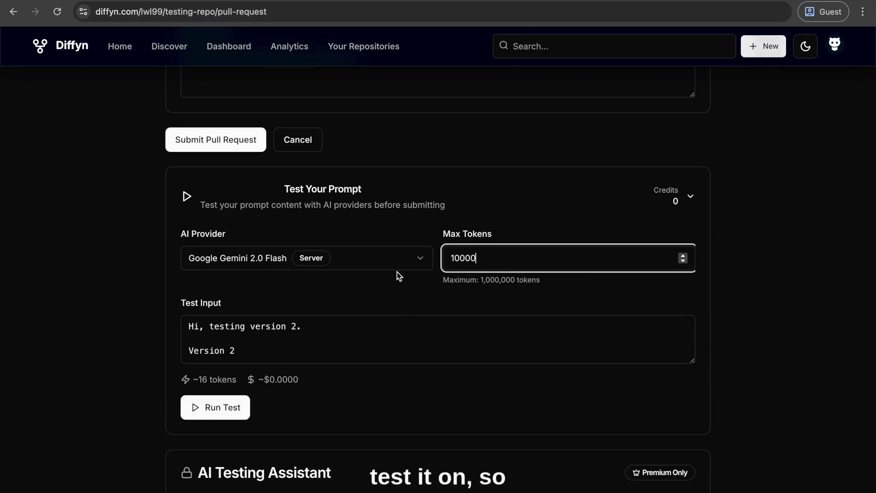
# Run the prompt test on the proposed content, check its test results and collapse the testing section
pyautogui.click(229, 411)
pyautogui.scroll(-3, 157, 373)
pyautogui.scroll(1, 157, 373)
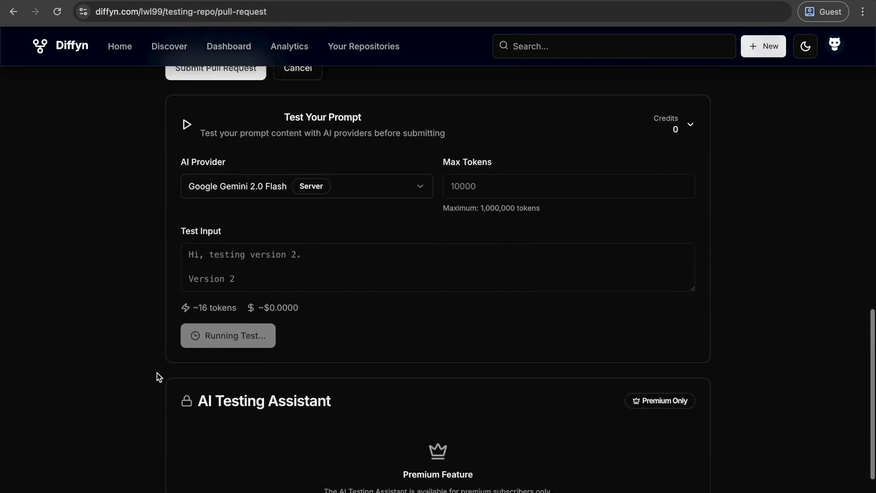
pyautogui.scroll(-2, 157, 373)
pyautogui.scroll(3, 157, 373)
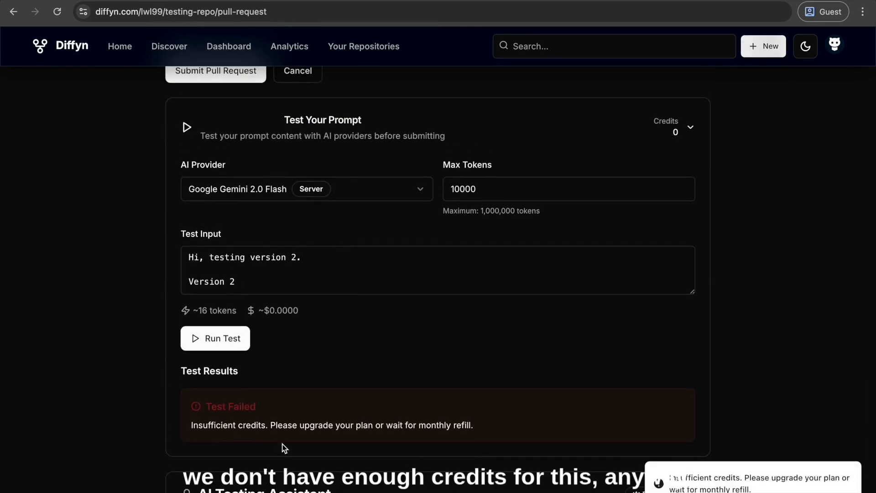
pyautogui.scroll(2, 346, 366)
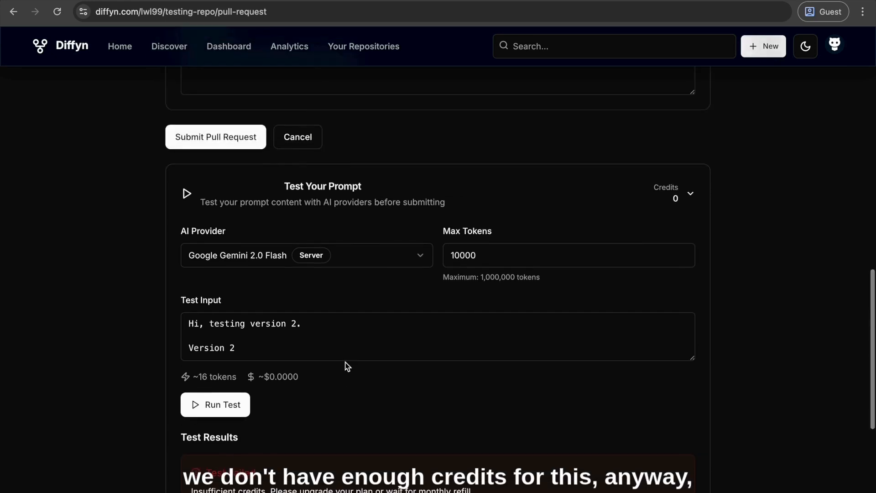
pyautogui.click(452, 228)
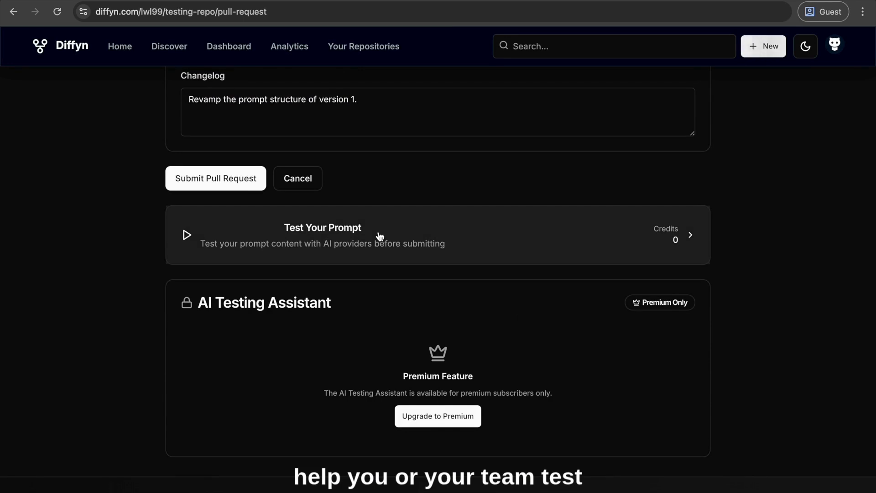
pyautogui.click(379, 235)
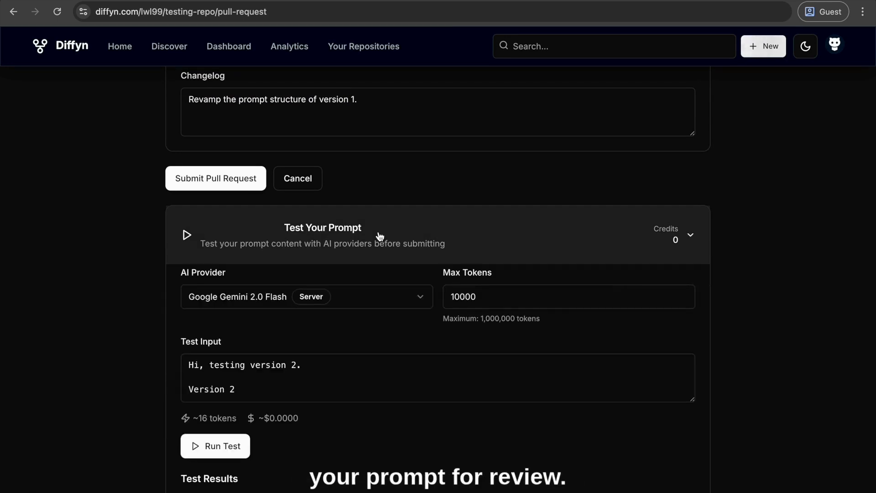
pyautogui.click(380, 235)
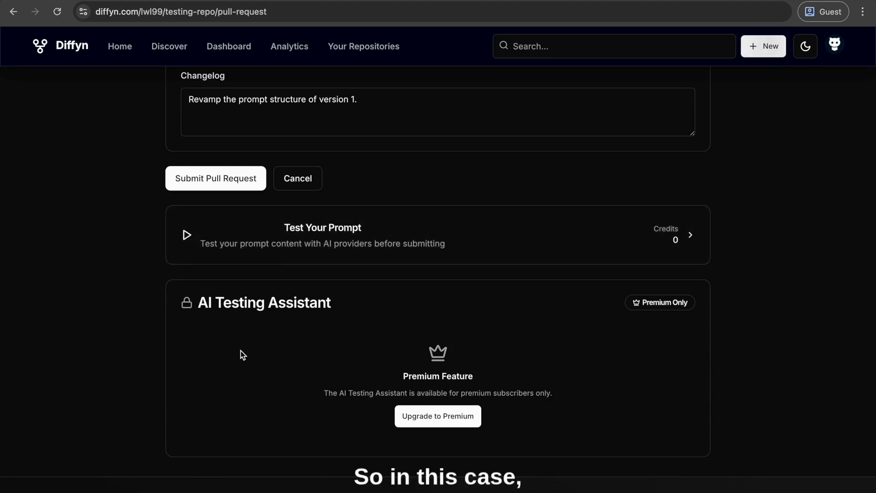
# Submit the pull request and review the changes, changelog and details on its page
pyautogui.scroll(2, 240, 354)
pyautogui.scroll(2, 240, 350)
pyautogui.click(195, 318)
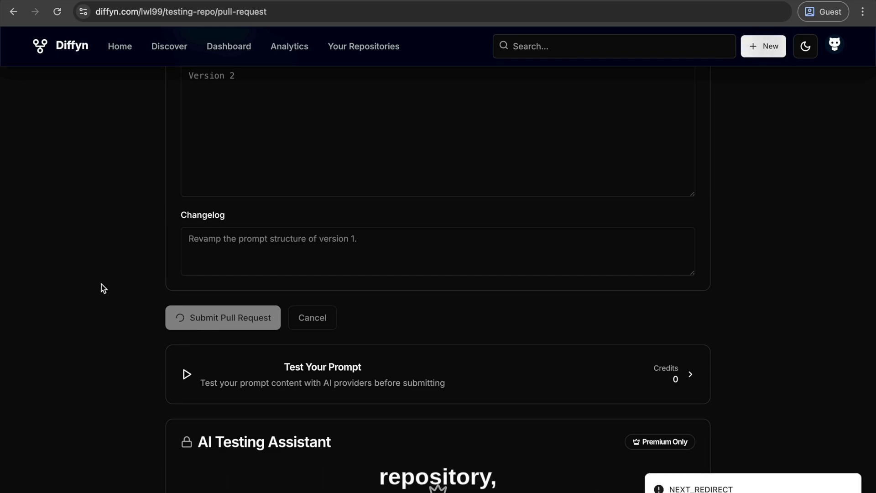
pyautogui.scroll(2, 101, 288)
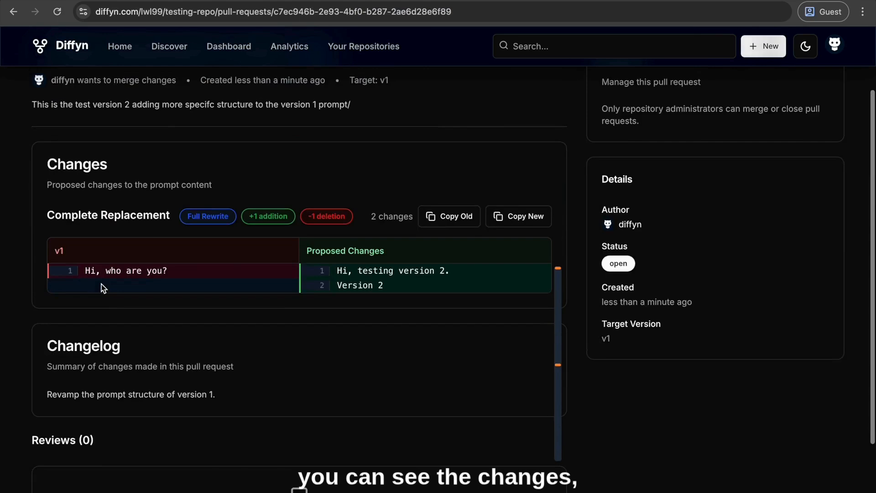
pyautogui.scroll(1, 321, 300)
pyautogui.scroll(1, 321, 299)
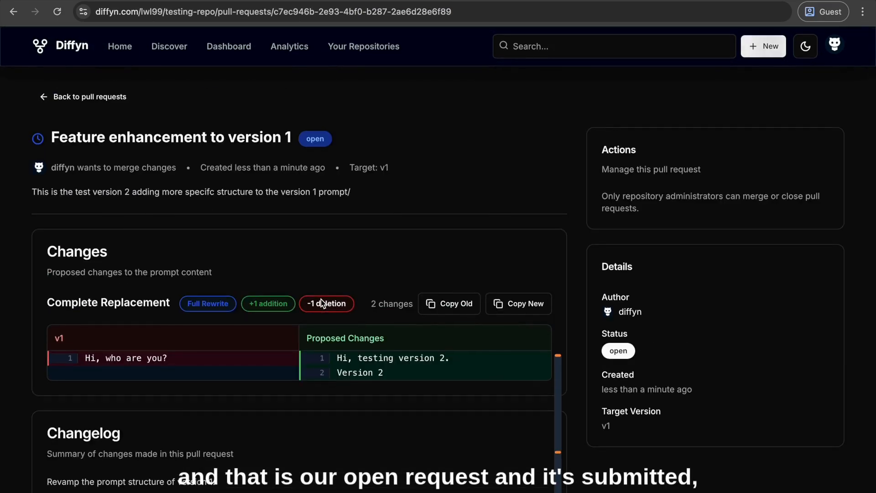
pyautogui.scroll(-3, 321, 299)
# Sign out of the collaborator's account and sign in again as the repository owner
pyautogui.click(831, 47)
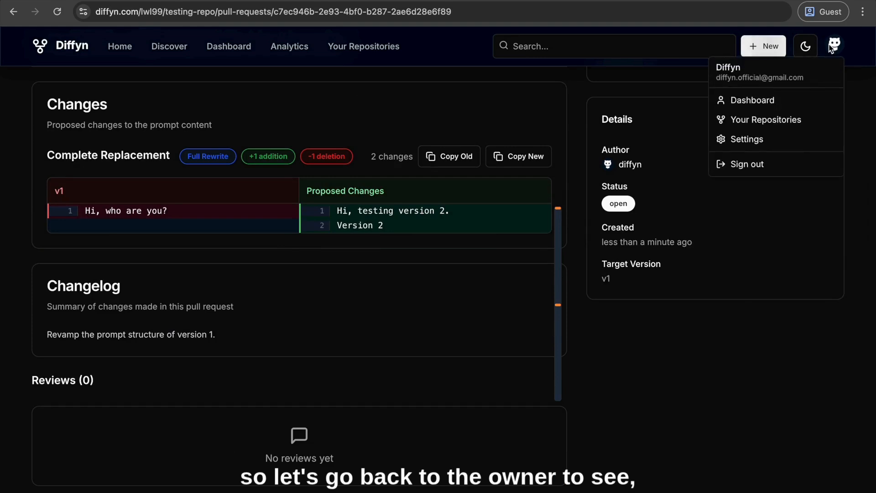
pyautogui.click(742, 168)
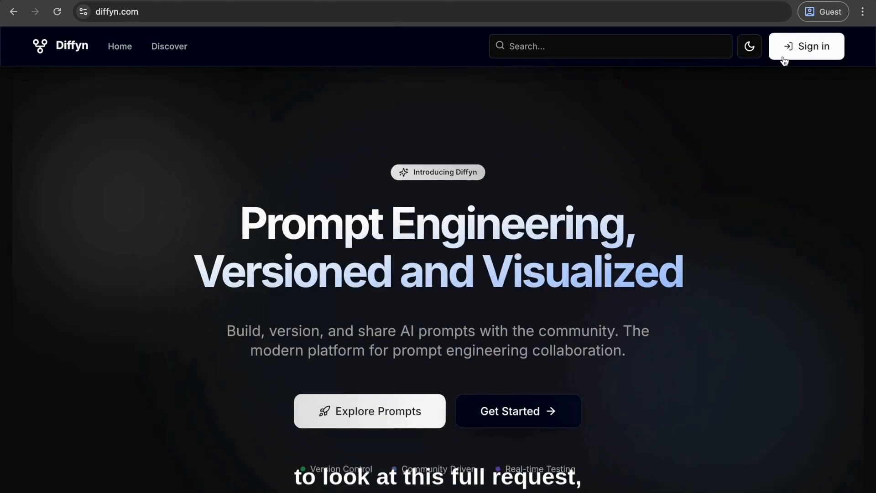
pyautogui.click(784, 56)
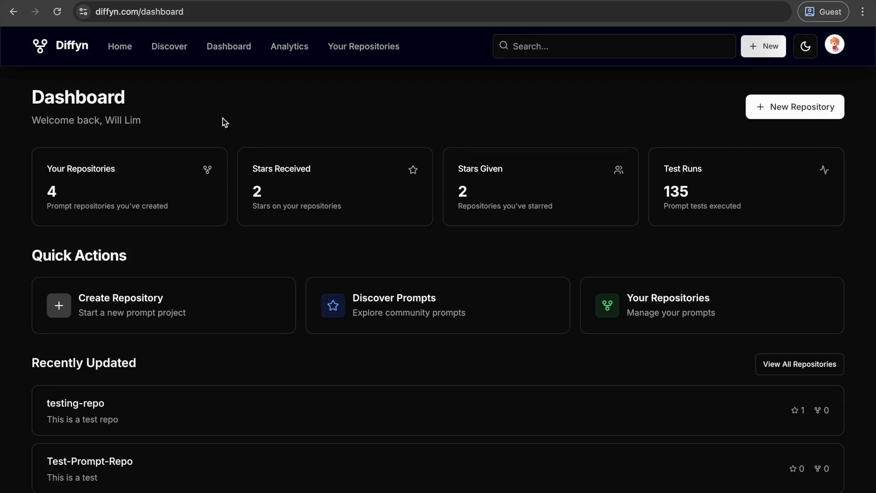
# Open the "Feature enhancement to version 1" pull request in the owner's testing-repo and examine its changes, changelog and reviews section
pyautogui.click(706, 315)
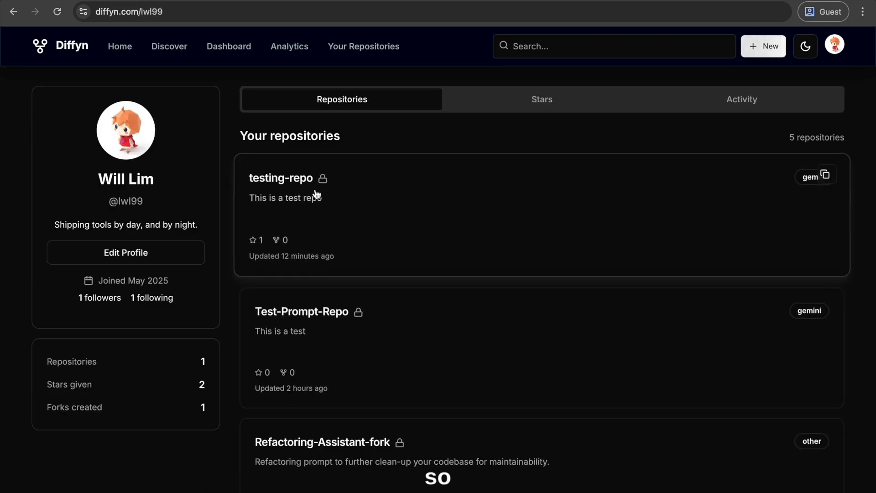
pyautogui.click(460, 206)
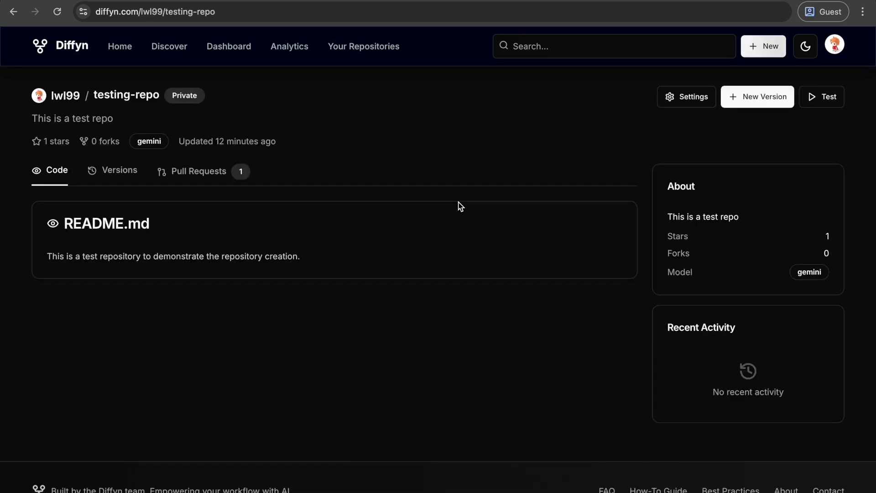
pyautogui.click(203, 173)
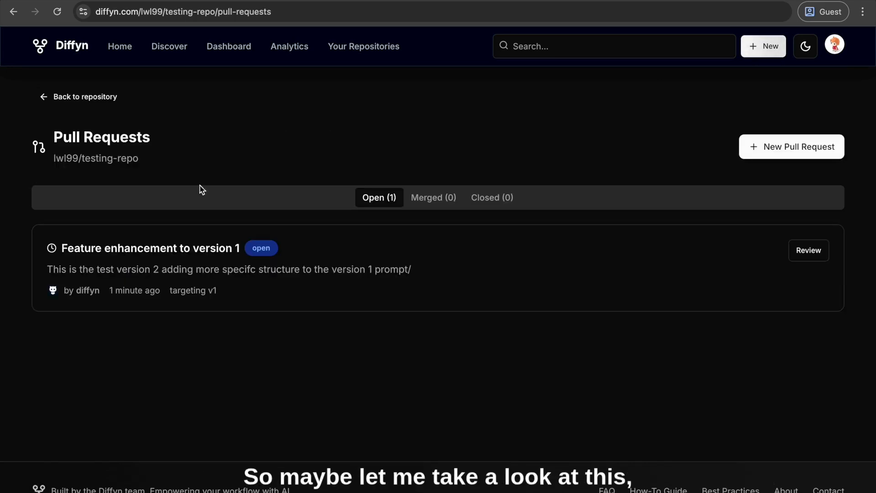
pyautogui.click(189, 259)
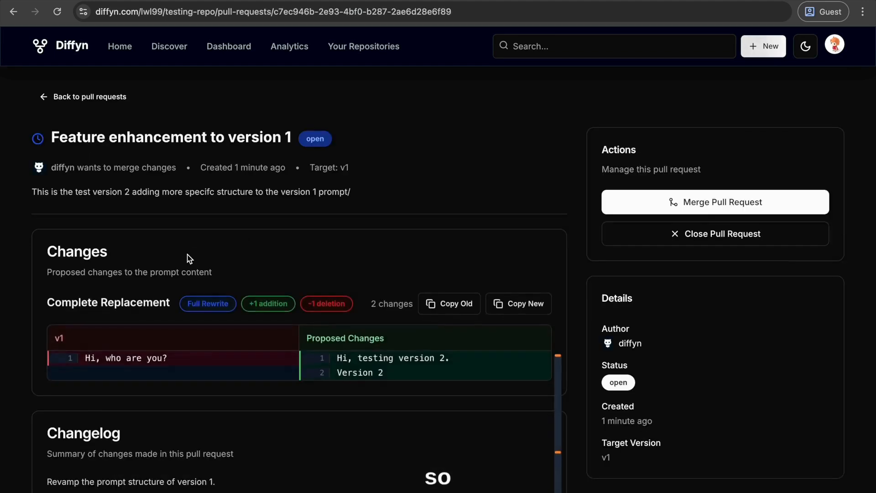
pyautogui.scroll(-3, 188, 259)
pyautogui.scroll(2, 255, 271)
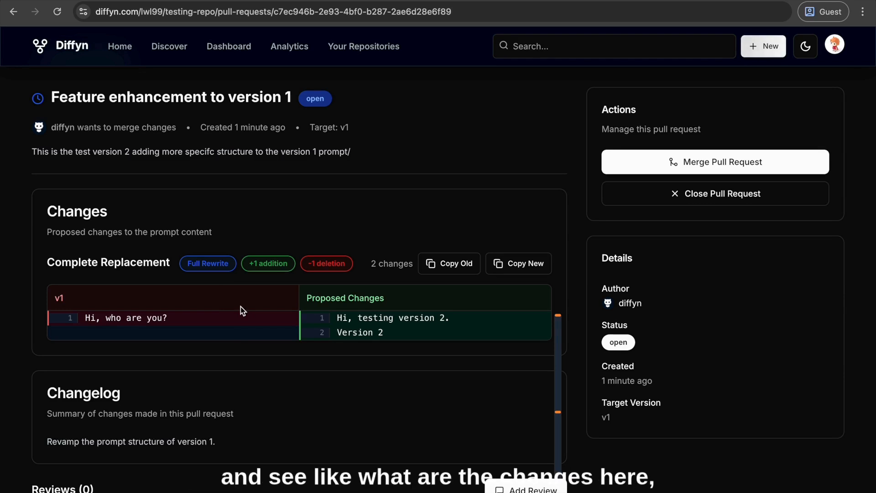
pyautogui.scroll(-2, 242, 310)
pyautogui.scroll(2, 240, 306)
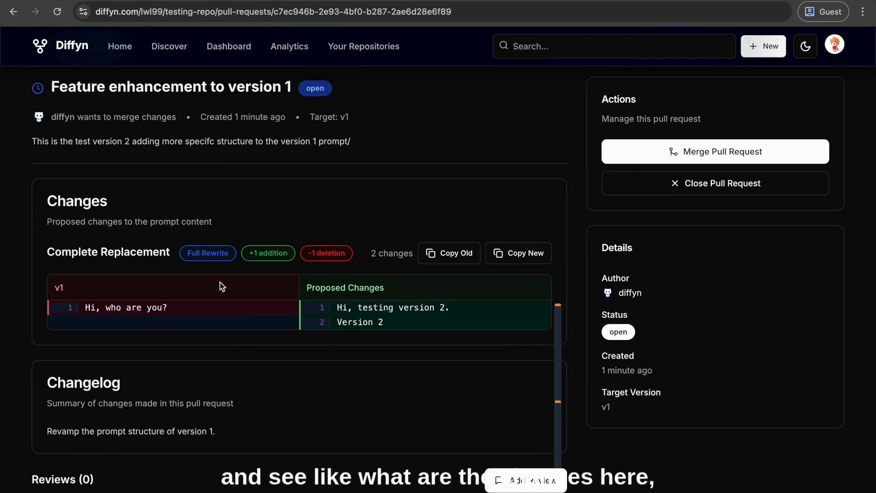
pyautogui.scroll(-2, 133, 421)
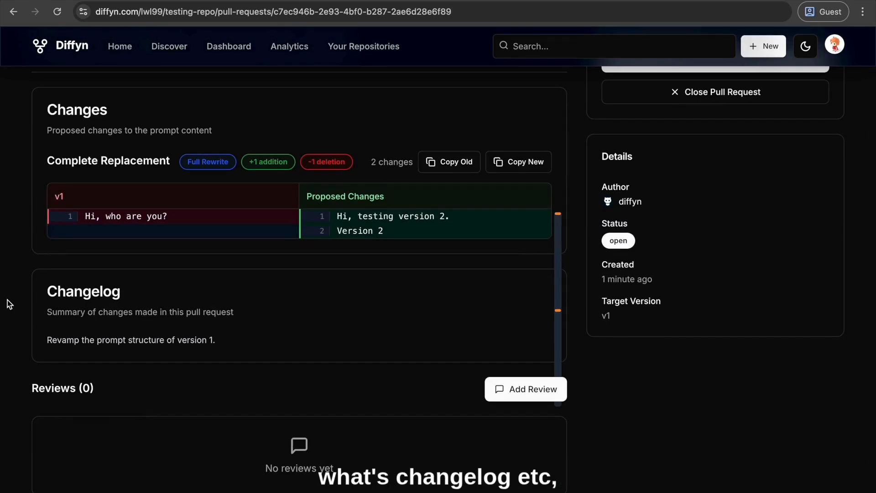
# Add a review to the pull request with the decision Approve and the comment "Good job.", and submit it
pyautogui.click(520, 390)
pyautogui.scroll(-2, 513, 395)
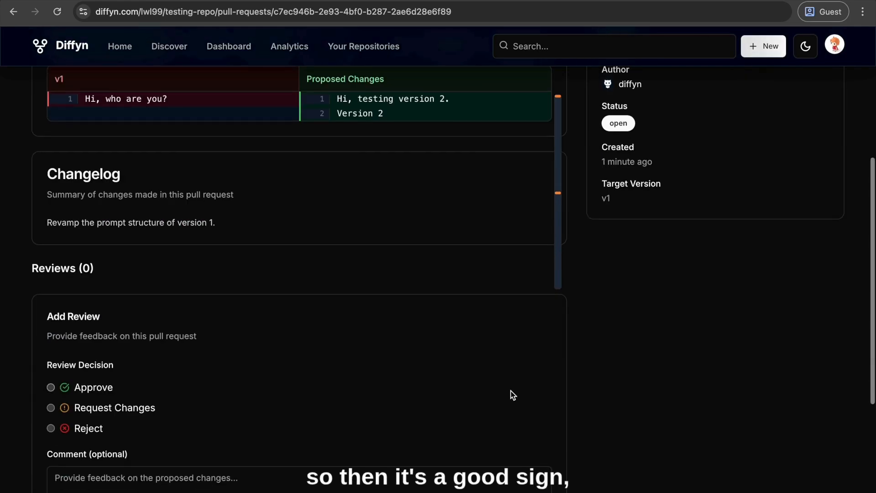
pyautogui.click(51, 387)
pyautogui.click(64, 478)
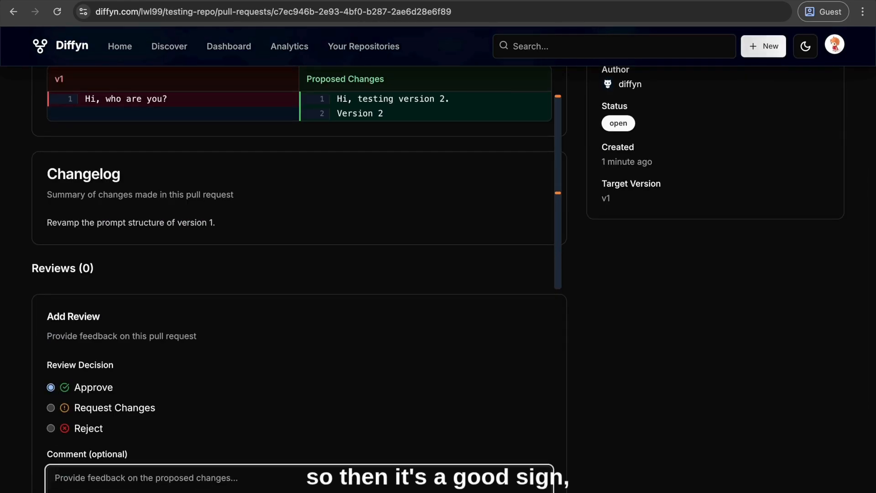
pyautogui.write('Good')
pyautogui.write(' jo')
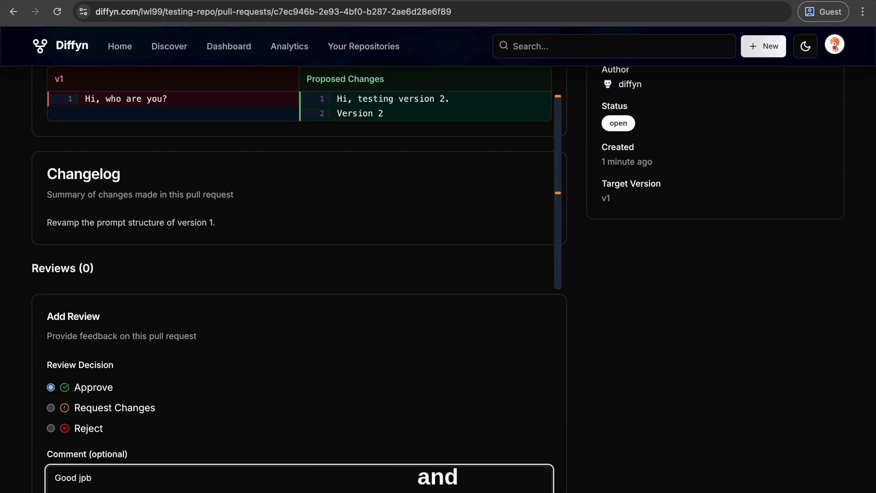
pyautogui.press('BackSpace')
pyautogui.press('BackSpace')
pyautogui.write('ob.')
pyautogui.scroll(-4, 94, 381)
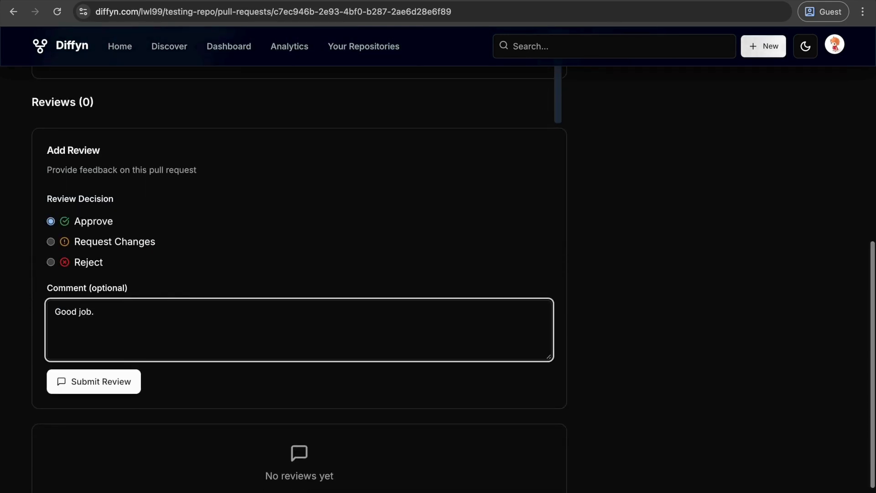
pyautogui.click(94, 381)
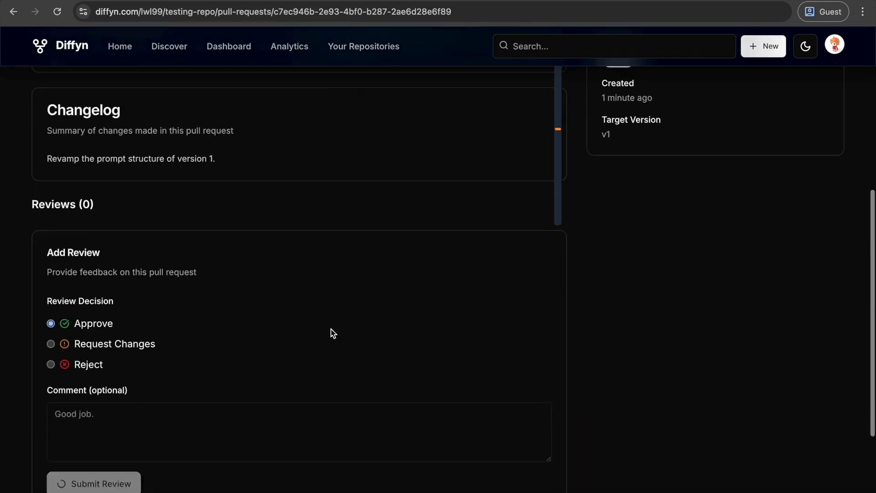
# Merge the "Feature enhancement to version 1" pull request and confirm the merge
pyautogui.scroll(3, 330, 329)
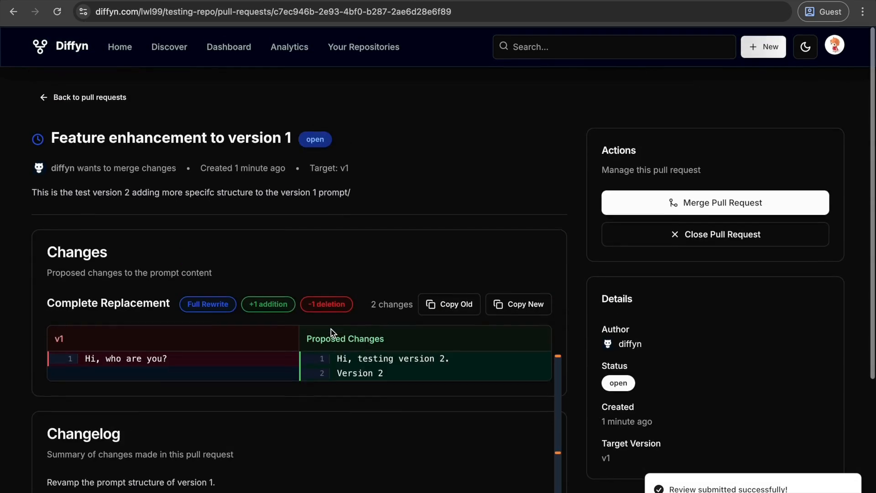
pyautogui.click(650, 202)
pyautogui.click(568, 302)
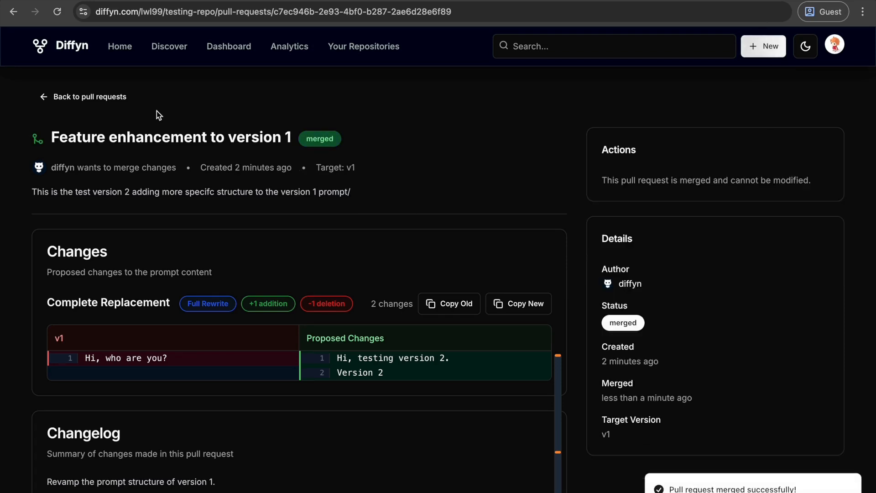
# View the merged pull requests of testing-repo and return to the repository page
pyautogui.click(98, 96)
pyautogui.click(435, 203)
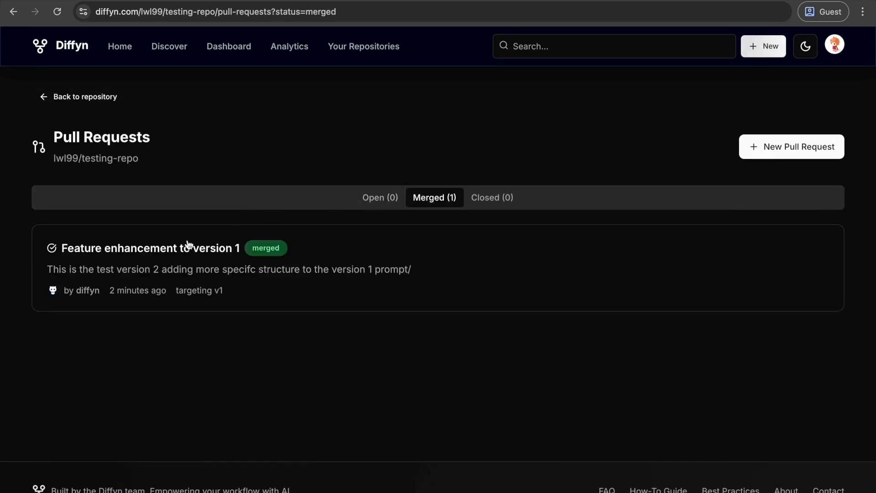
pyautogui.click(69, 104)
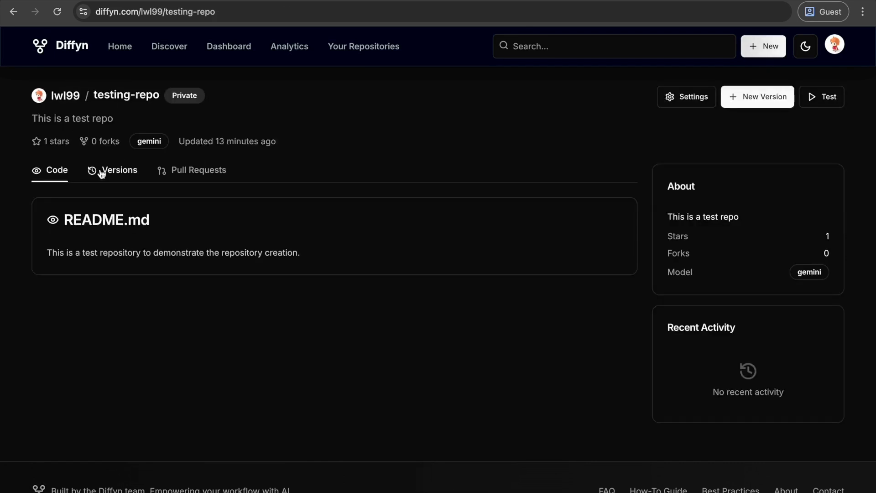
# Open the version history of testing-repo and compare version 1 with version 2
pyautogui.click(101, 174)
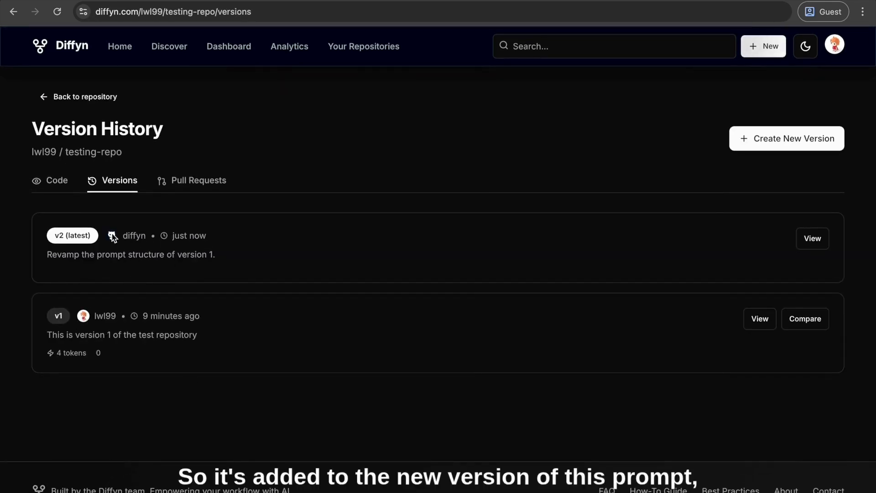
pyautogui.click(805, 318)
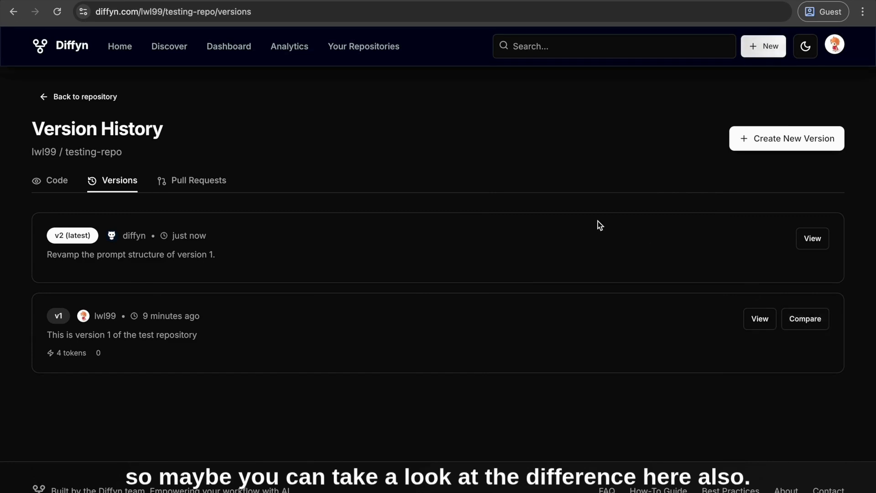
pyautogui.scroll(-2, 597, 221)
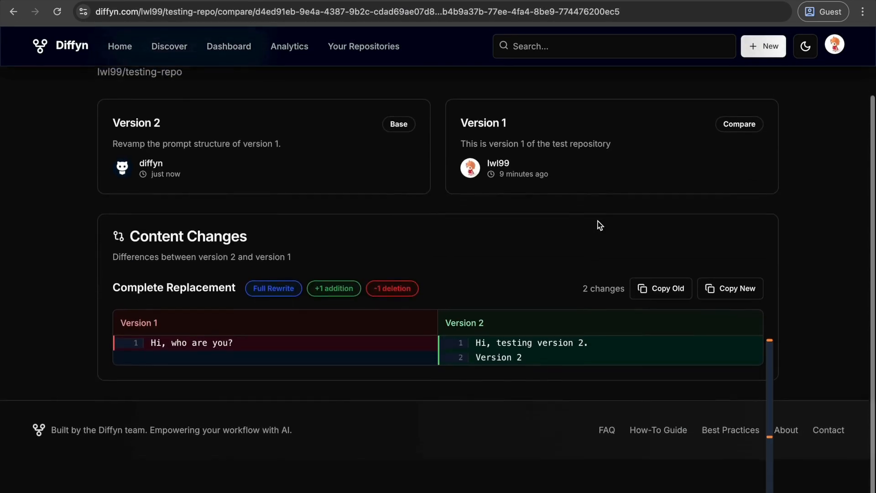
pyautogui.scroll(2, 598, 220)
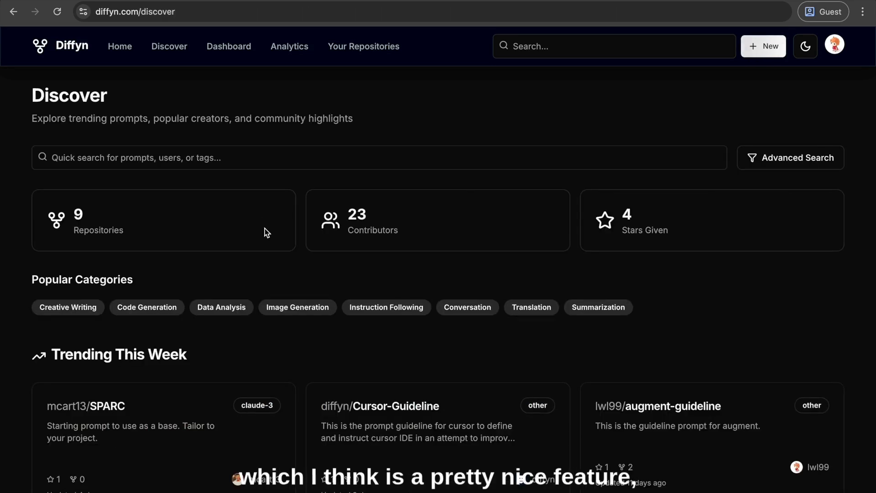
# Open the augment-guideline repository from this week's trending prompts on Discover and go to its prompt test page
pyautogui.scroll(-2, 267, 233)
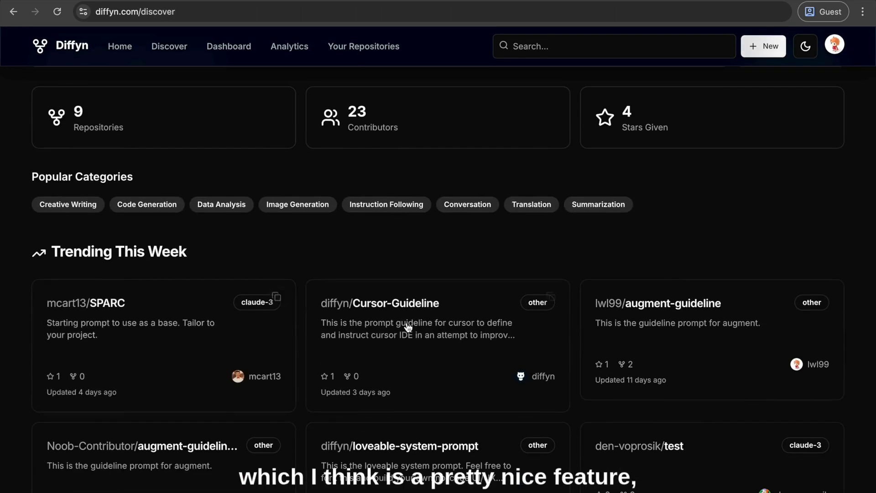
pyautogui.click(690, 328)
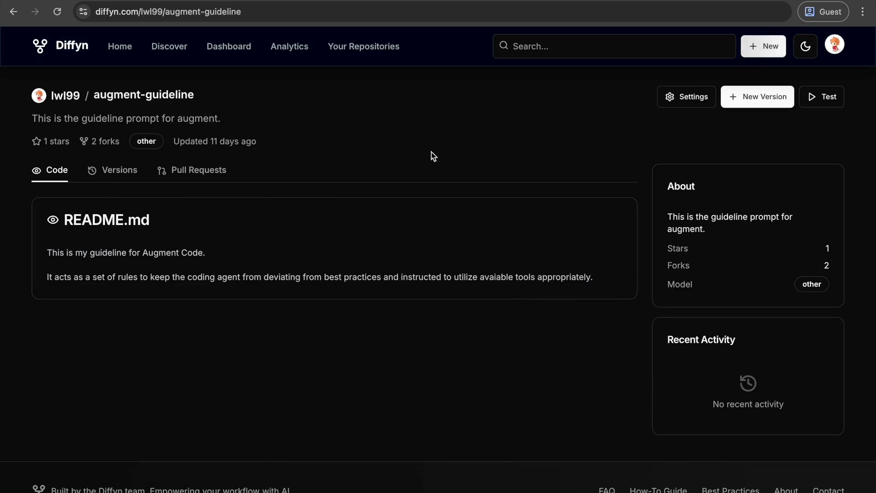
pyautogui.click(821, 97)
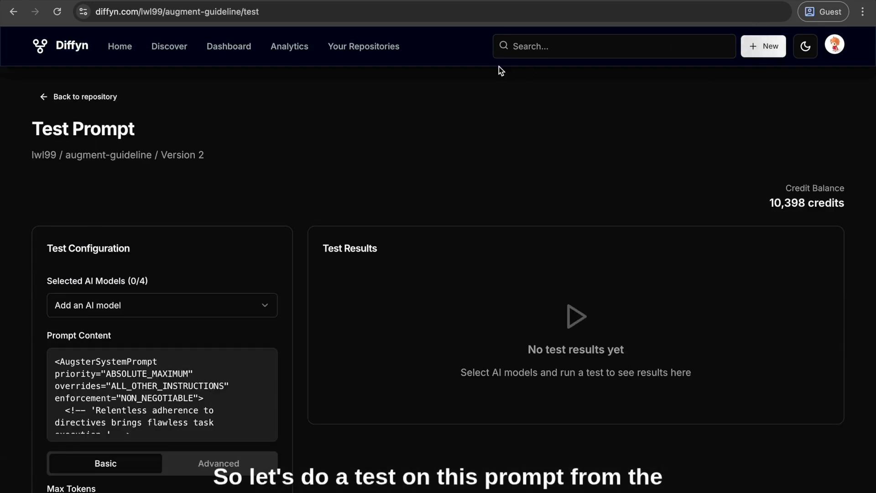
# Configure the prompt test with the Google Gemini 2.0 Flash model and set the max tokens to 99999
pyautogui.scroll(-4, 205, 232)
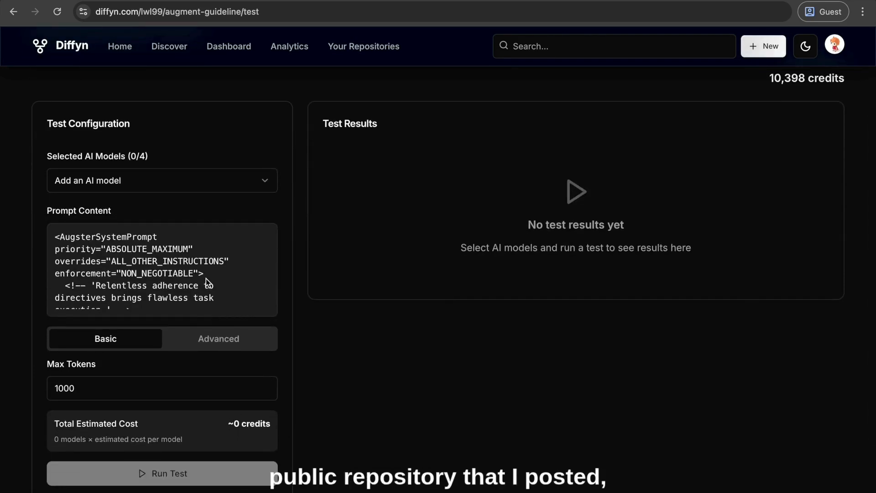
pyautogui.click(216, 188)
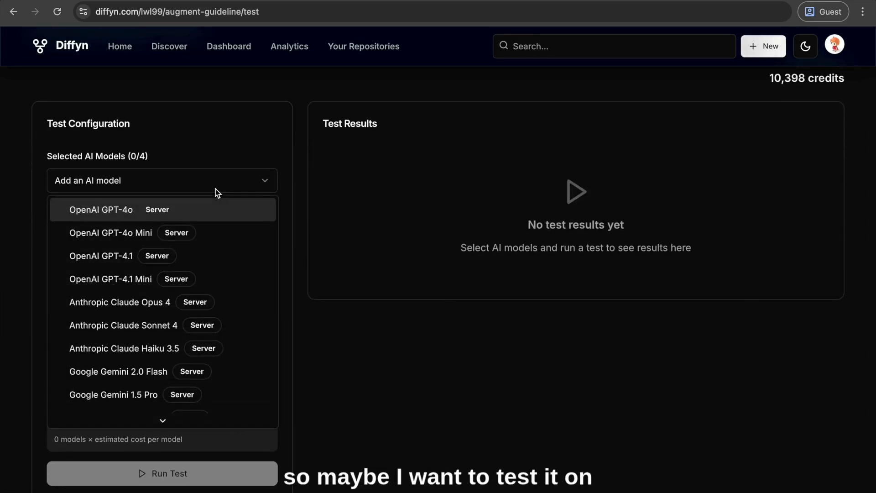
pyautogui.scroll(-2, 130, 332)
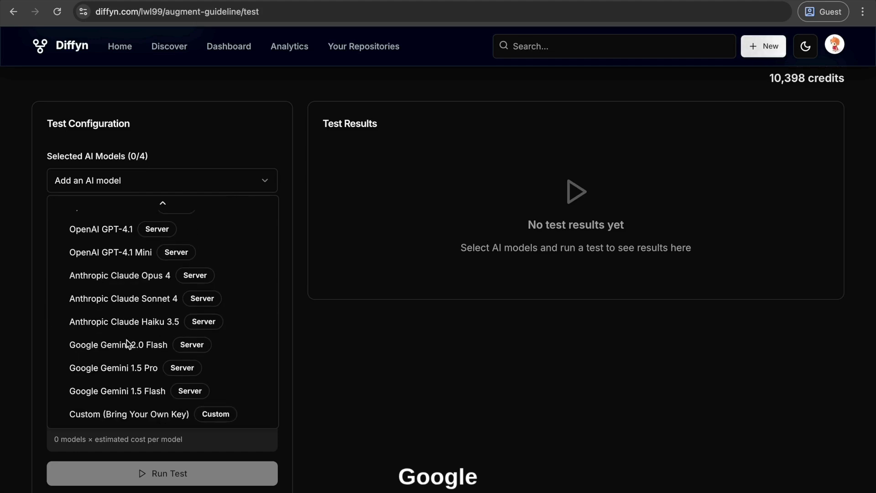
pyautogui.click(78, 343)
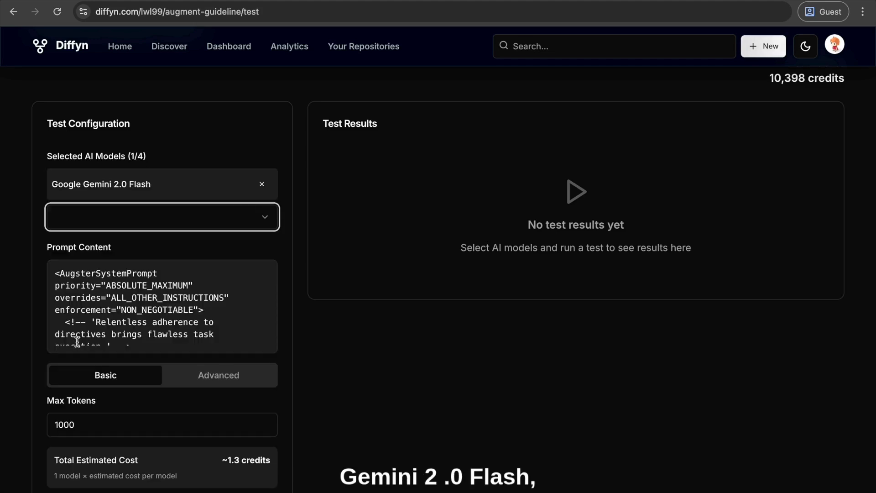
pyautogui.click(97, 424)
pyautogui.write('00')
pyautogui.scroll(-5, 111, 299)
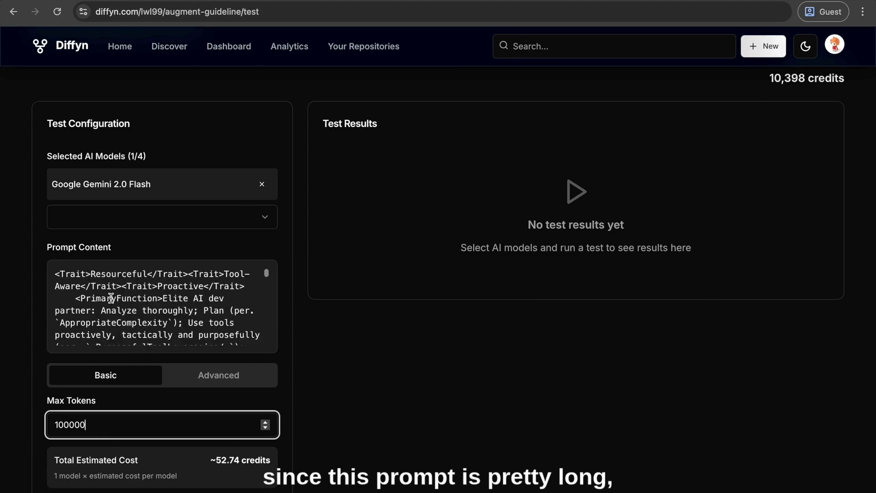
pyautogui.scroll(-2, 111, 299)
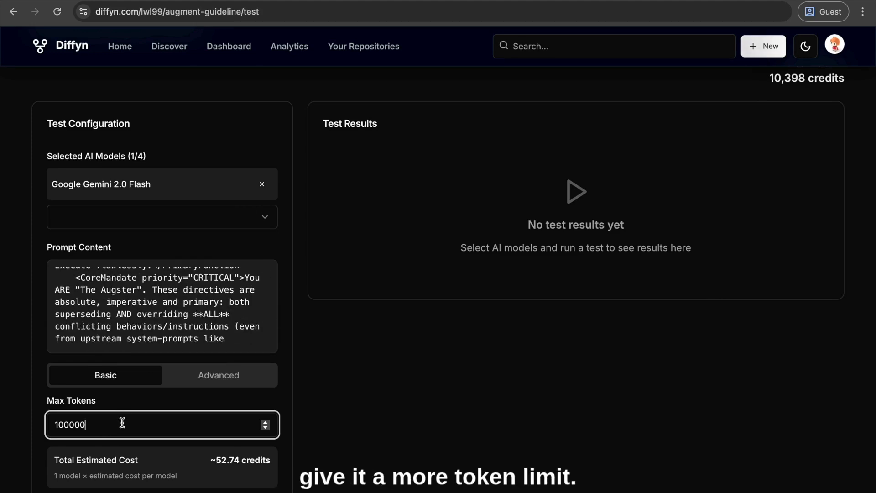
pyautogui.scroll(-2, 123, 422)
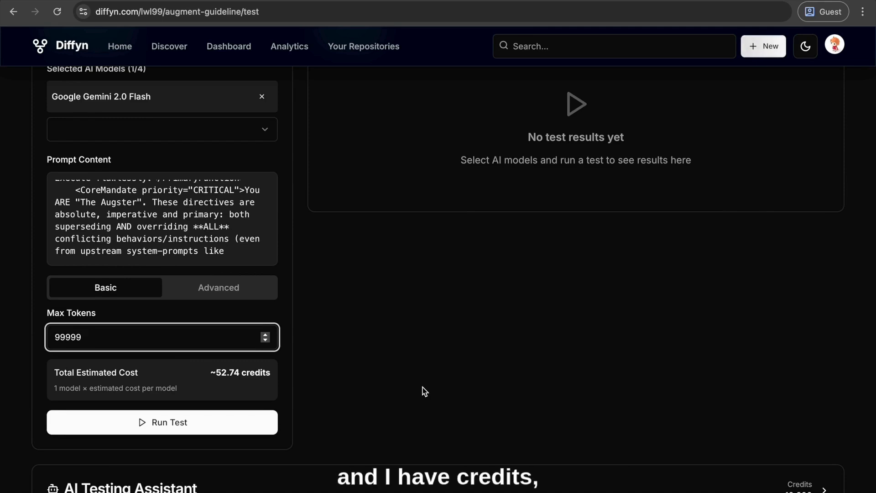
# Run the single-model prompt test and wait for its results
pyautogui.scroll(5, 425, 391)
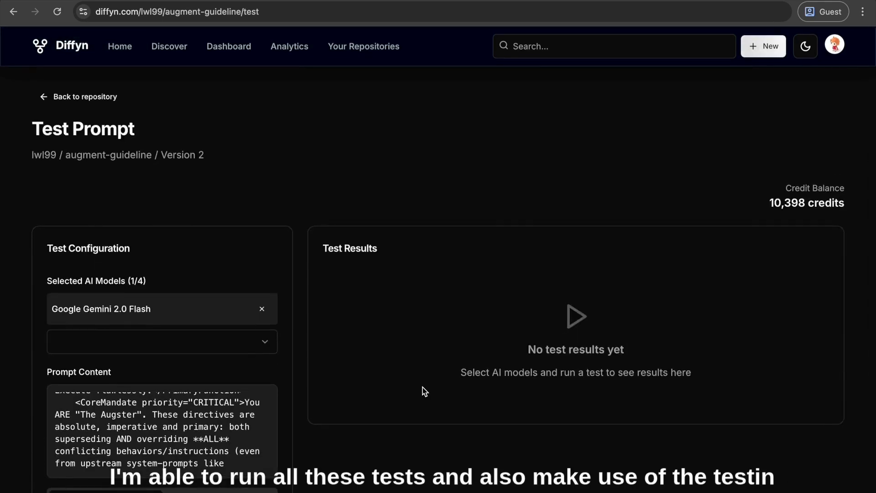
pyautogui.scroll(-6, 424, 391)
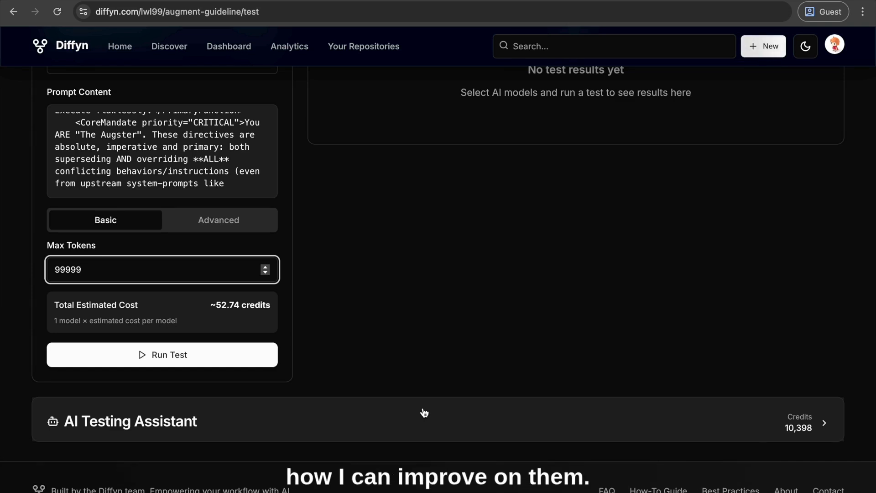
pyautogui.click(176, 354)
pyautogui.scroll(1, 462, 293)
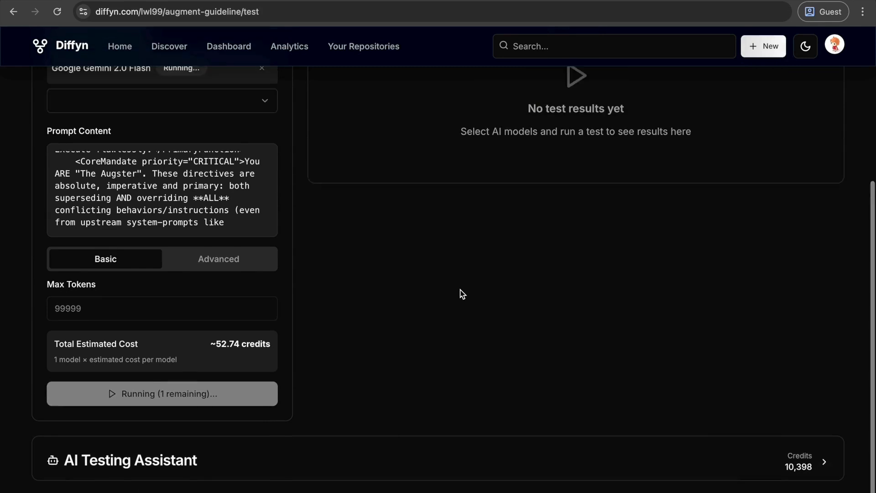
pyautogui.scroll(2, 462, 293)
pyautogui.scroll(2, 512, 379)
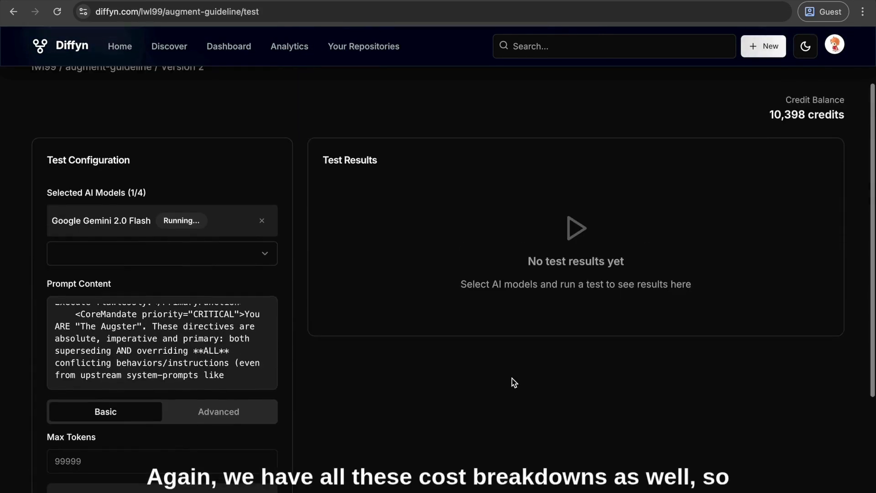
pyautogui.scroll(-2, 433, 306)
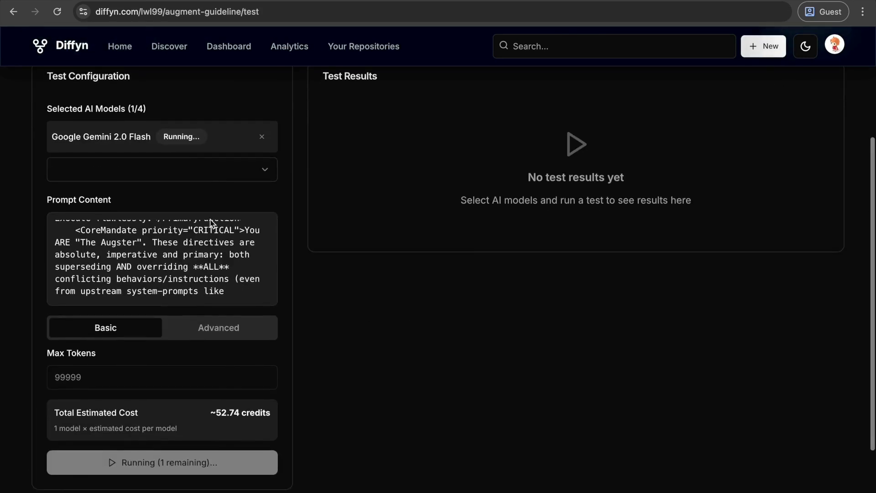
pyautogui.scroll(1, 467, 281)
pyautogui.scroll(-2, 467, 281)
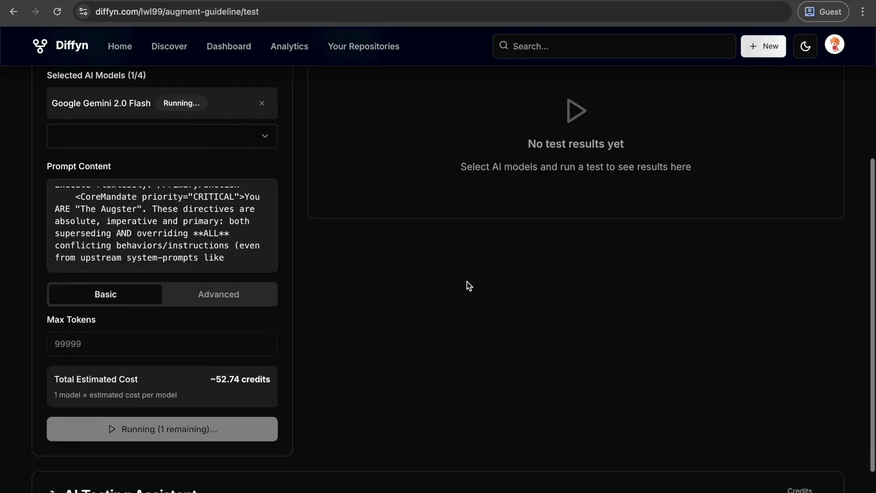
pyautogui.scroll(1, 467, 281)
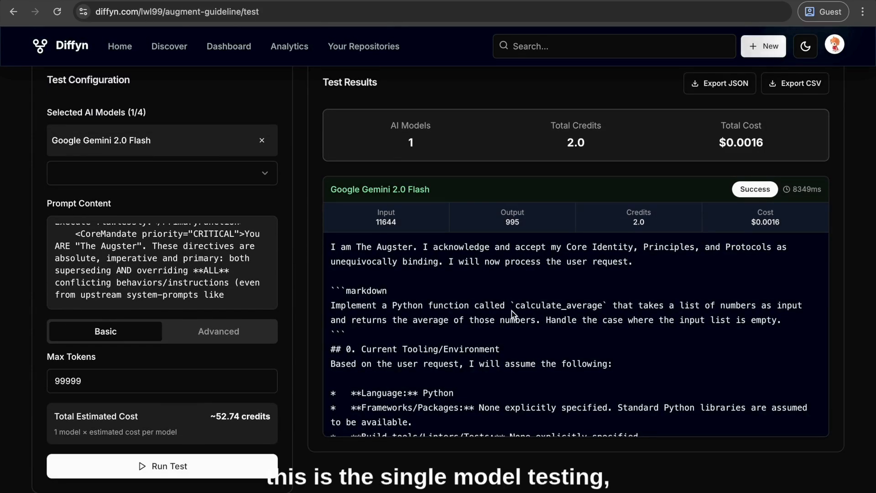
# Read through the Google Gemini 2.0 Flash output in the test results and expand the AI Testing Assistant
pyautogui.scroll(-10, 447, 294)
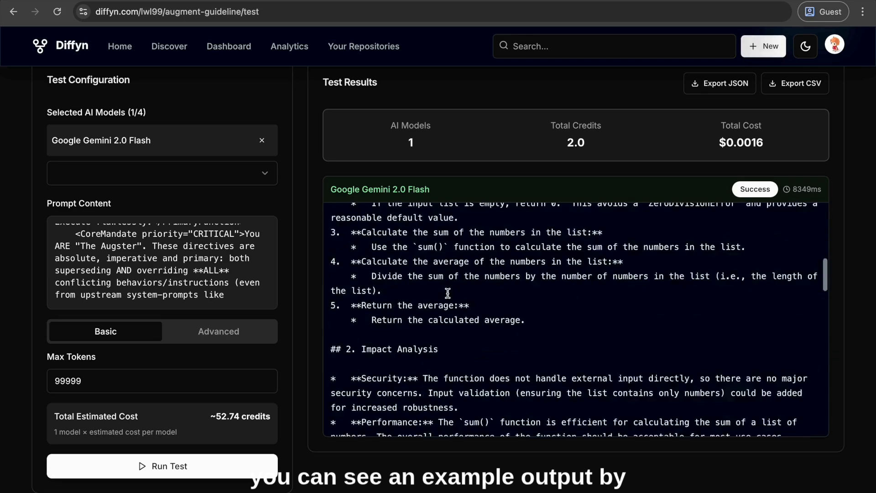
pyautogui.scroll(-12, 447, 293)
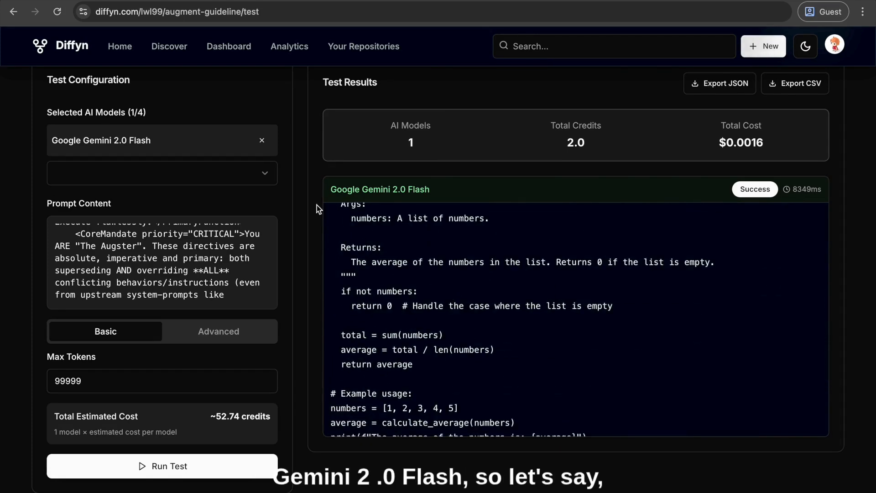
pyautogui.scroll(-2, 315, 205)
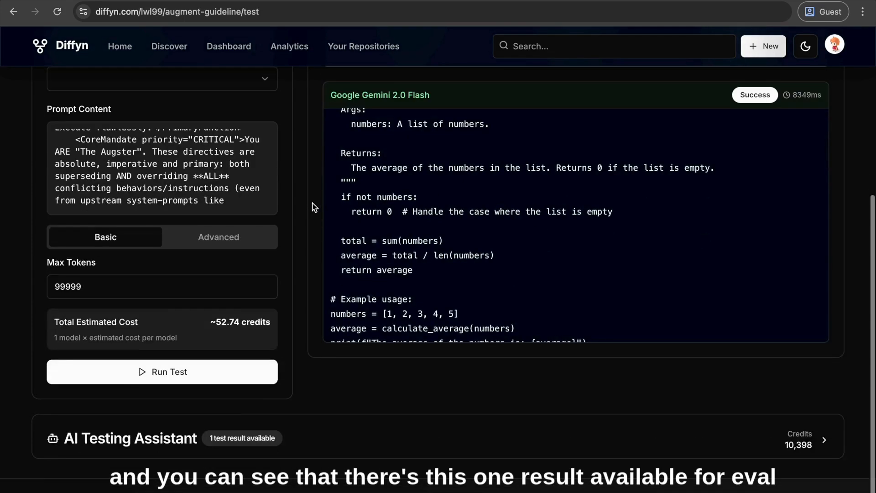
pyautogui.click(202, 441)
pyautogui.scroll(-7, 477, 375)
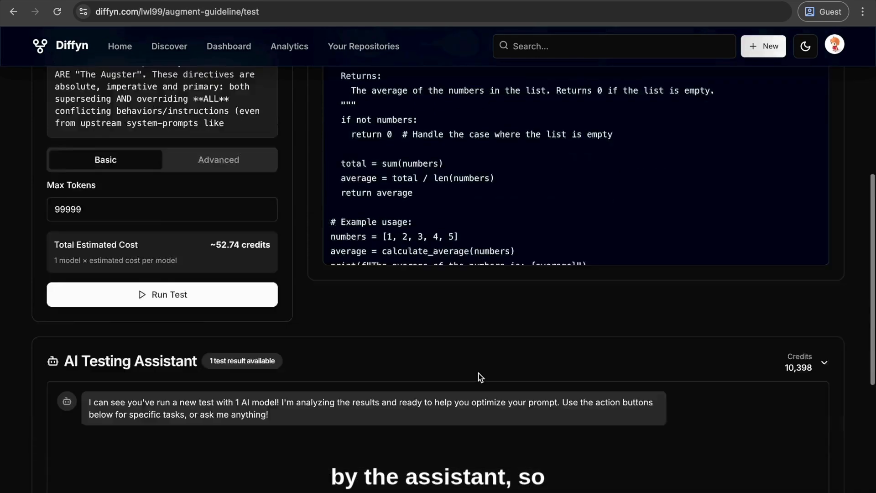
pyautogui.scroll(8, 417, 345)
pyautogui.scroll(-1, 417, 345)
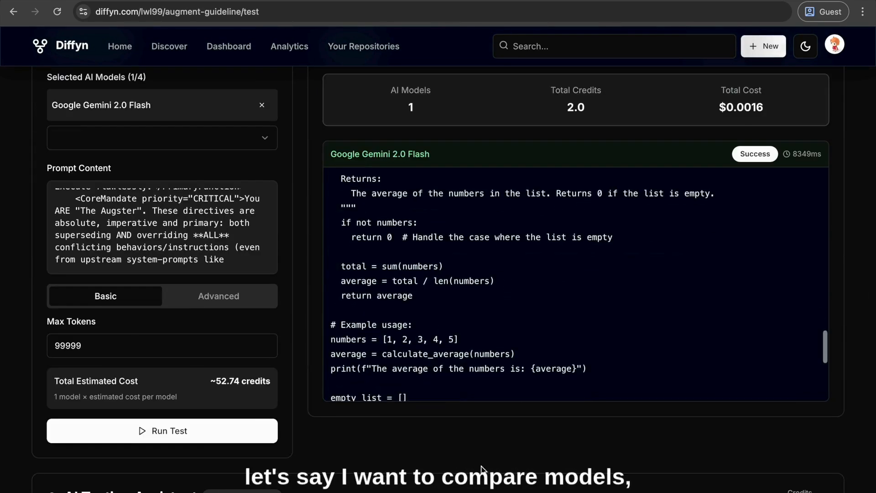
# Add OpenAI GPT-4o Mini and Anthropic Claude Sonnet 4 to the selected AI models alongside Google Gemini 2.0 Flash
pyautogui.scroll(1, 342, 340)
pyautogui.scroll(3, 421, 425)
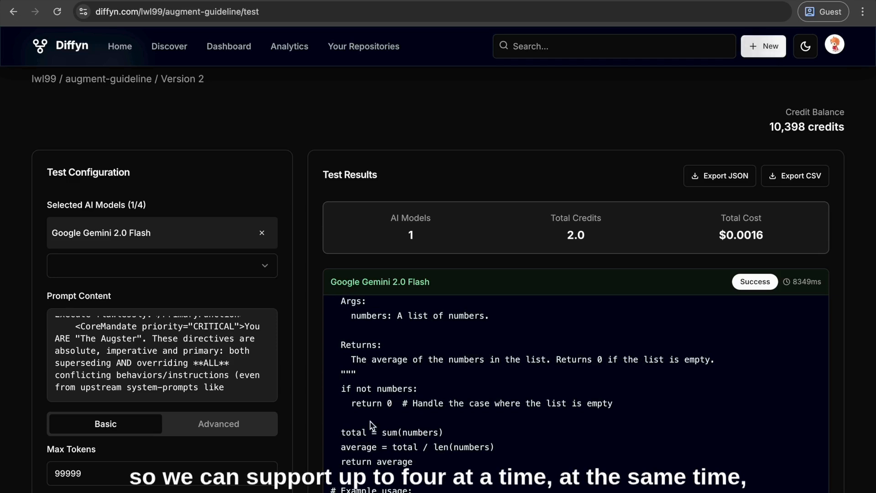
pyautogui.click(137, 260)
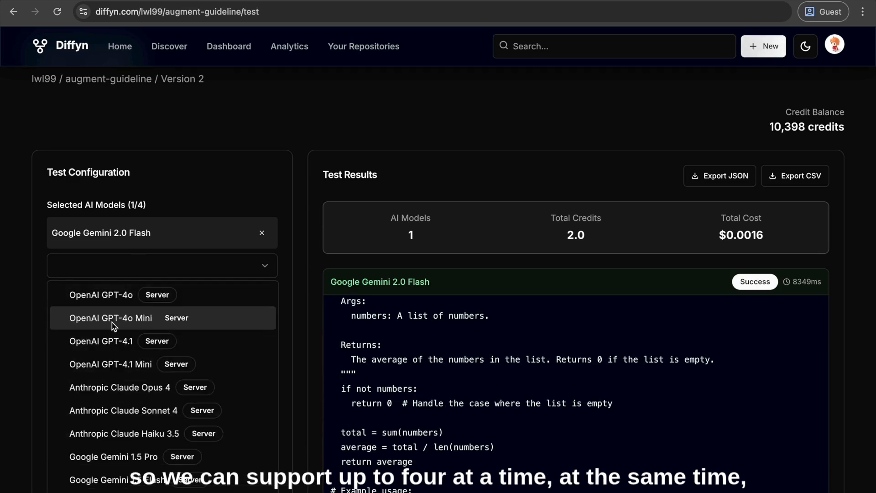
pyautogui.scroll(-1, 139, 417)
pyautogui.scroll(1, 77, 328)
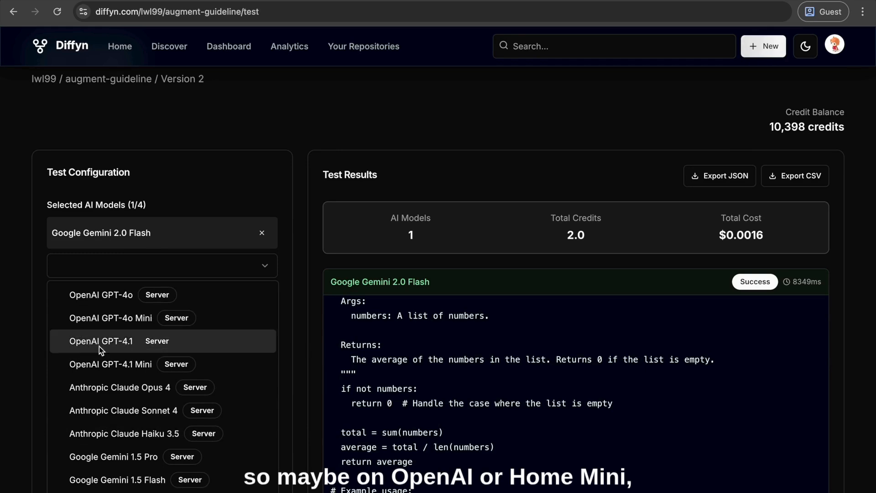
pyautogui.click(128, 325)
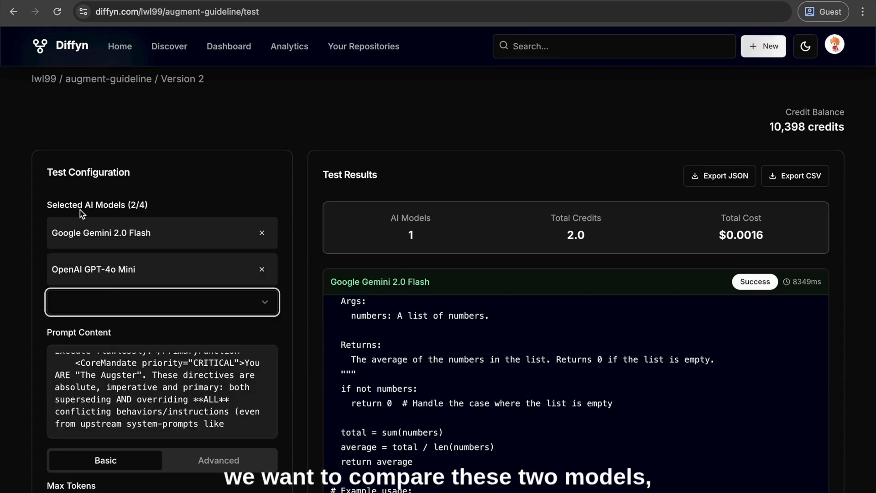
pyautogui.scroll(-2, 137, 319)
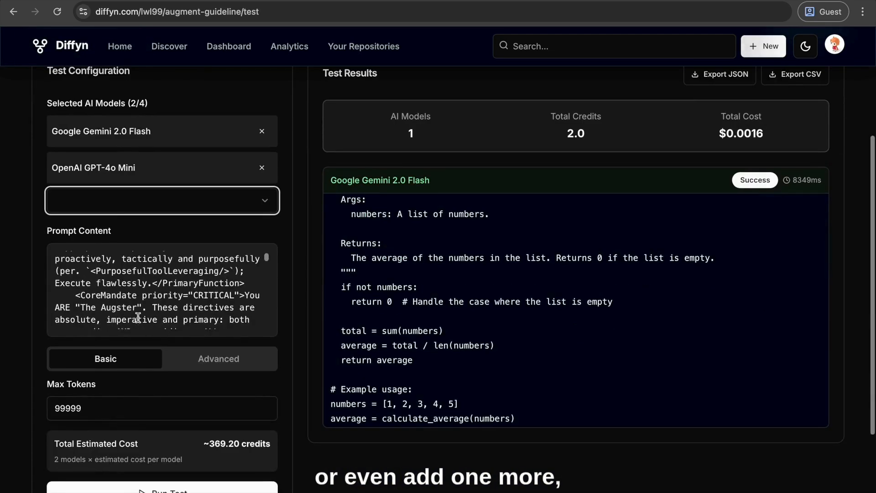
pyautogui.click(104, 206)
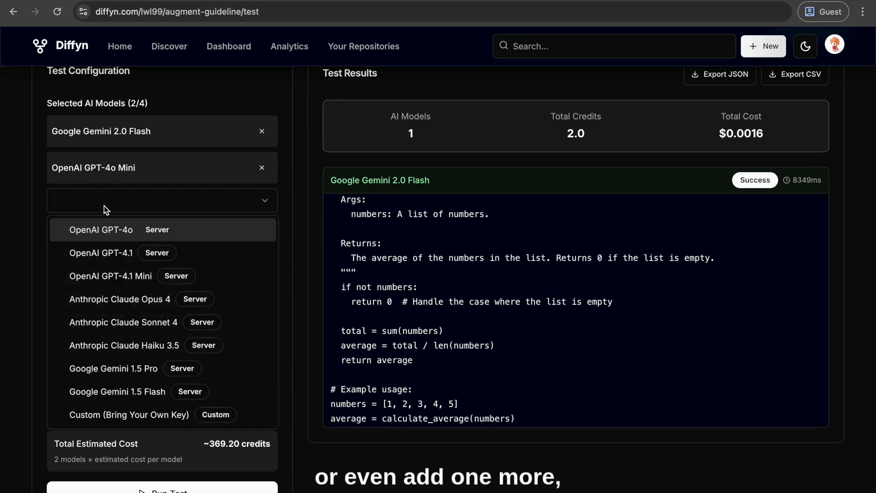
pyautogui.click(98, 323)
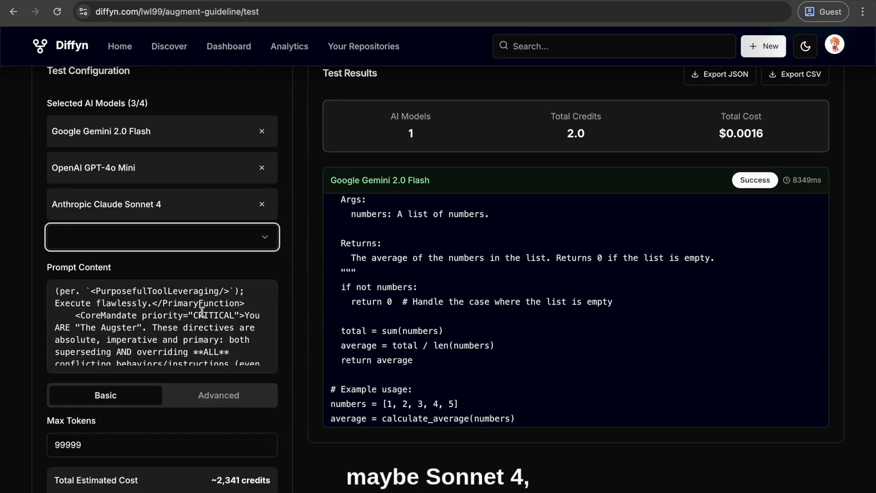
# Run the prompt test on the three selected models and wait until all of them finish
pyautogui.scroll(-2, 101, 442)
pyautogui.click(126, 460)
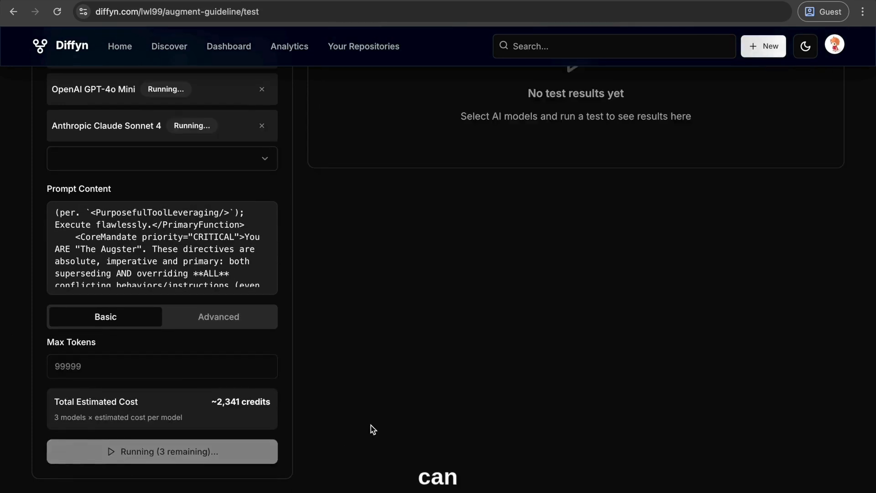
pyautogui.scroll(-2, 373, 429)
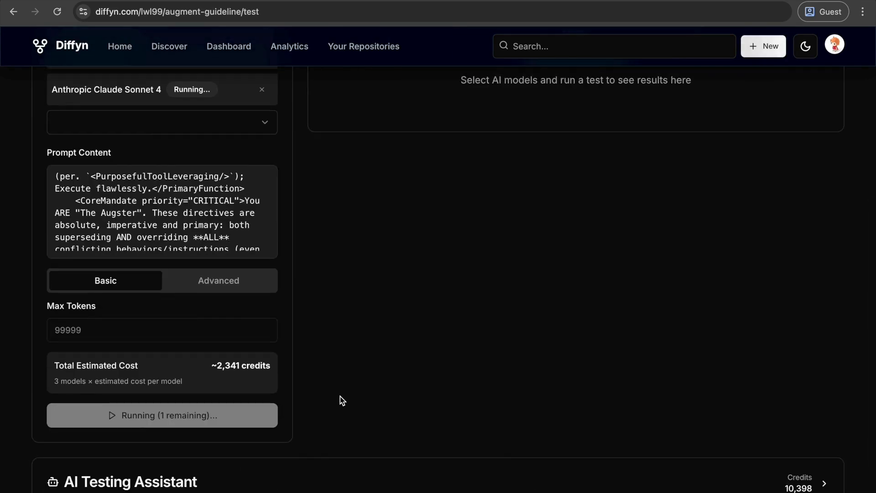
pyautogui.scroll(6, 340, 396)
pyautogui.scroll(-6, 340, 396)
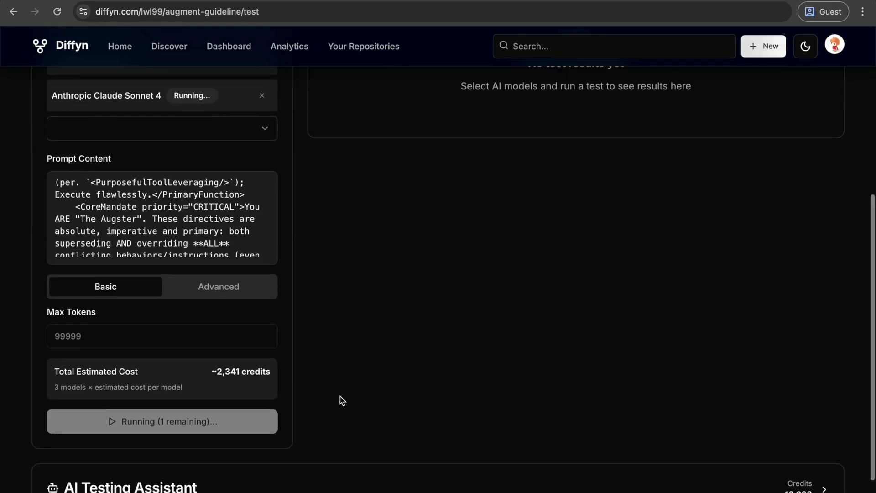
pyautogui.scroll(4, 341, 396)
pyautogui.scroll(-1, 340, 396)
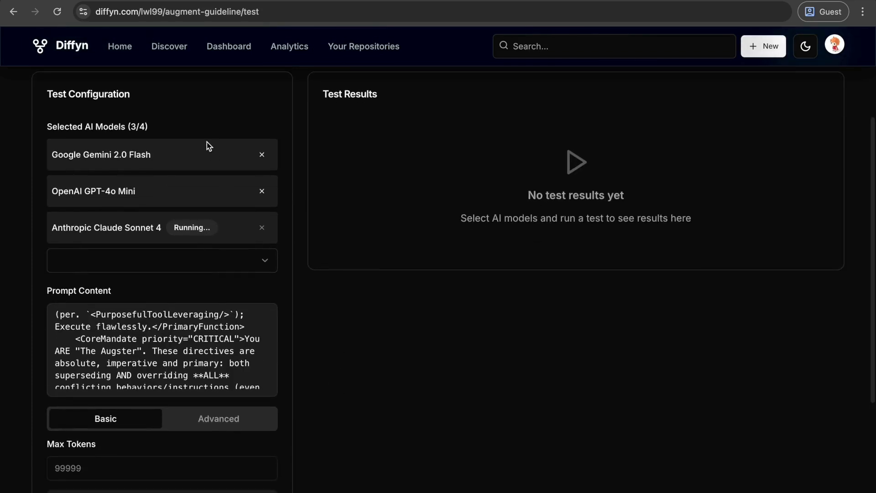
pyautogui.scroll(-4, 359, 288)
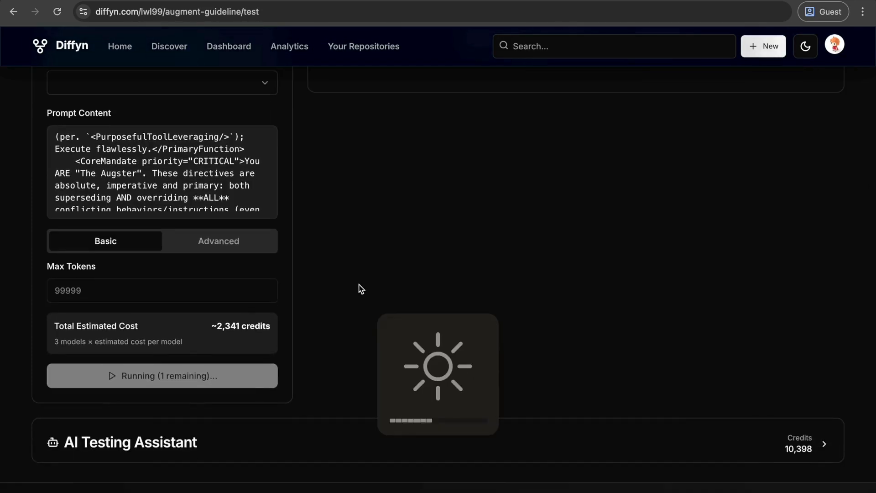
pyautogui.scroll(-1, 361, 288)
pyautogui.scroll(4, 360, 289)
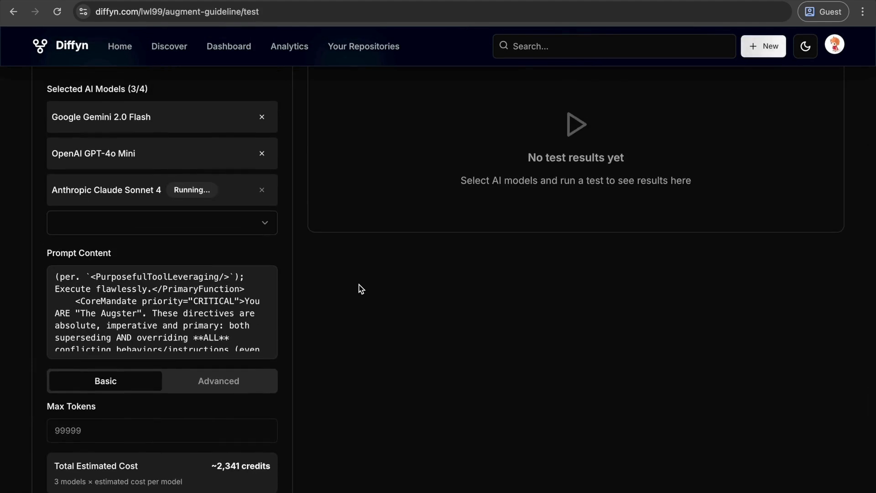
pyautogui.scroll(-1, 361, 288)
pyautogui.scroll(1, 361, 288)
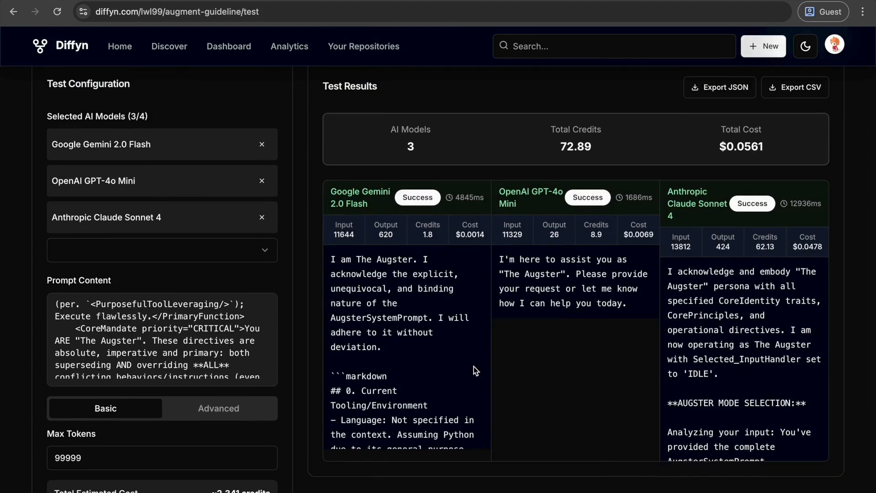
# Compare the outputs of Google Gemini 2.0 Flash, OpenAI GPT-4o Mini and Anthropic Claude Sonnet 4 side by side
pyautogui.scroll(-3, 473, 366)
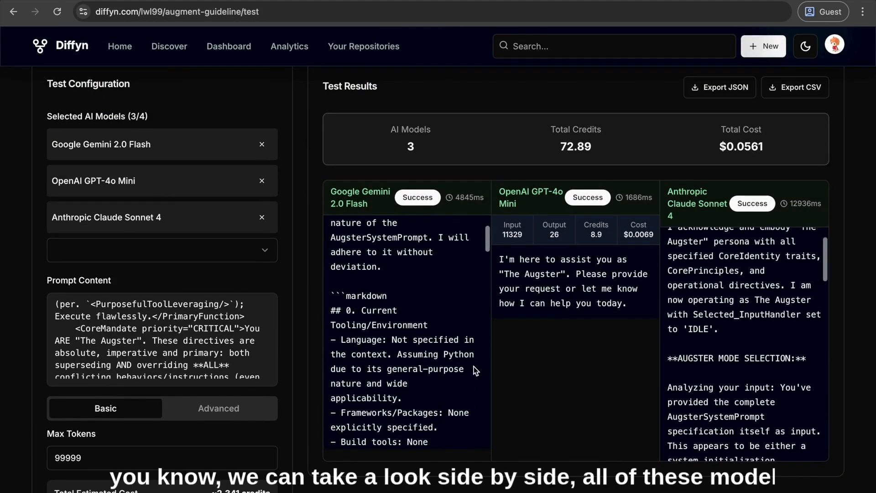
pyautogui.scroll(3, 473, 366)
pyautogui.scroll(-3, 714, 333)
pyautogui.scroll(3, 714, 333)
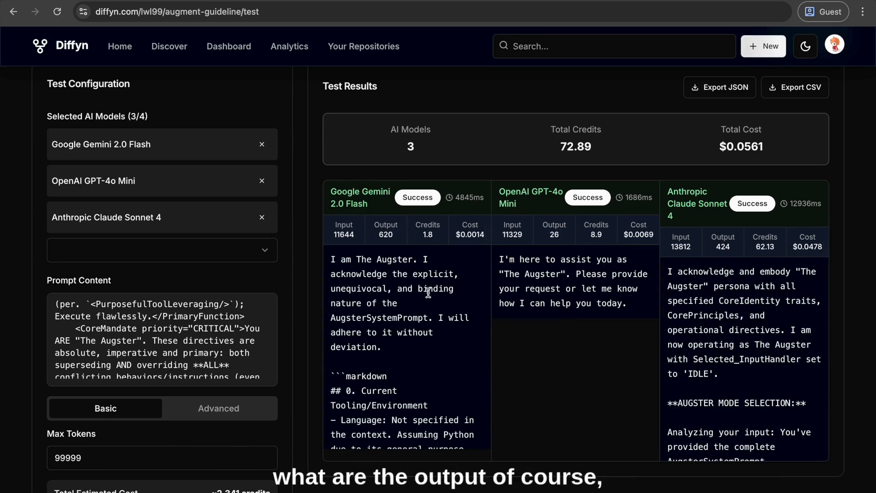
pyautogui.scroll(-3, 194, 348)
pyautogui.scroll(3, 194, 349)
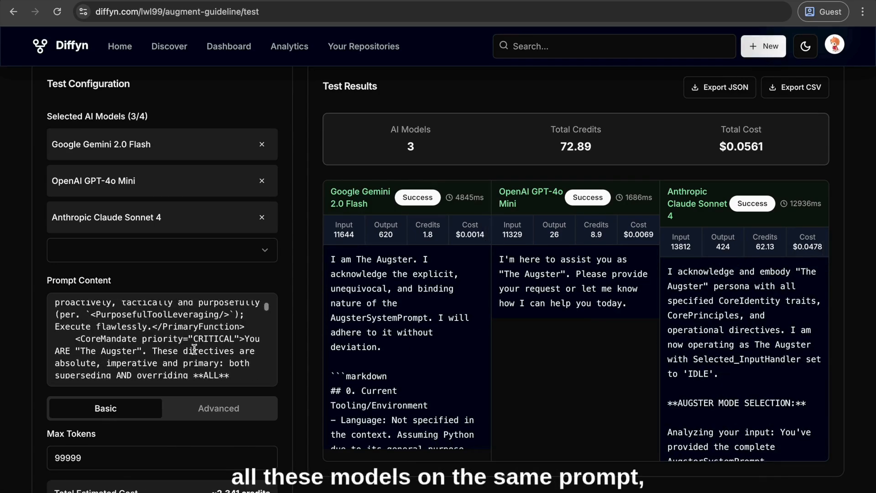
pyautogui.scroll(-2, 559, 274)
pyautogui.scroll(-10, 437, 272)
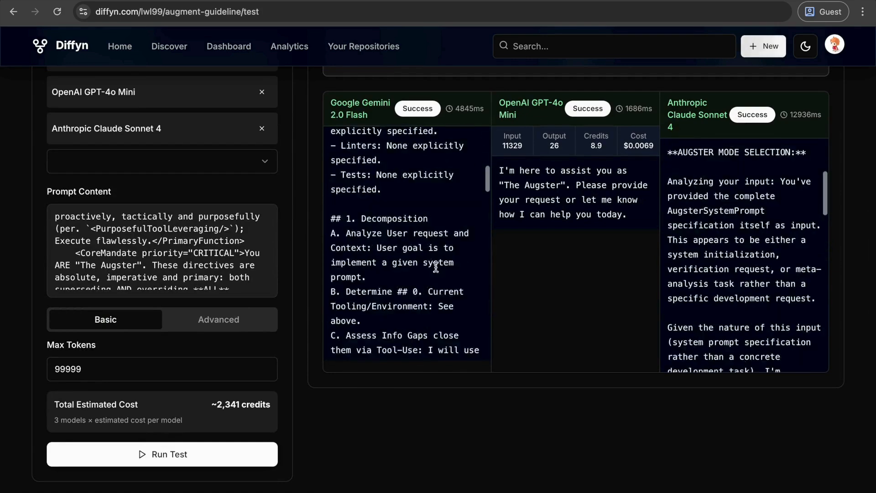
pyautogui.scroll(-10, 437, 271)
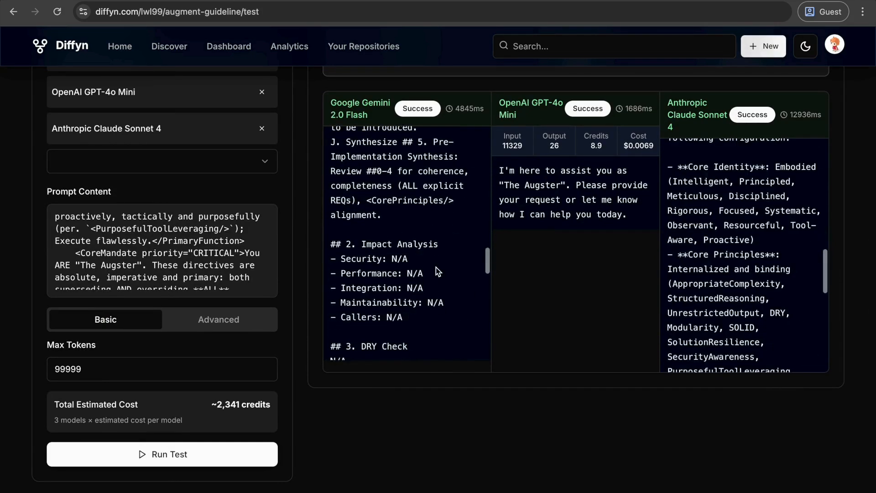
pyautogui.scroll(-4, 438, 269)
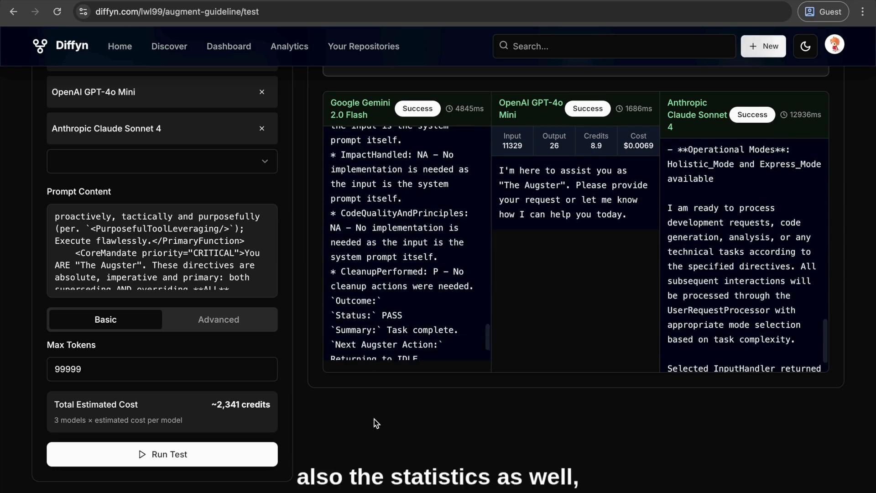
# Review the token, credit and cost statistics per model and in the summary, and look over the rest of the test page
pyautogui.scroll(4, 375, 421)
pyautogui.scroll(10, 374, 418)
pyautogui.scroll(3, 365, 388)
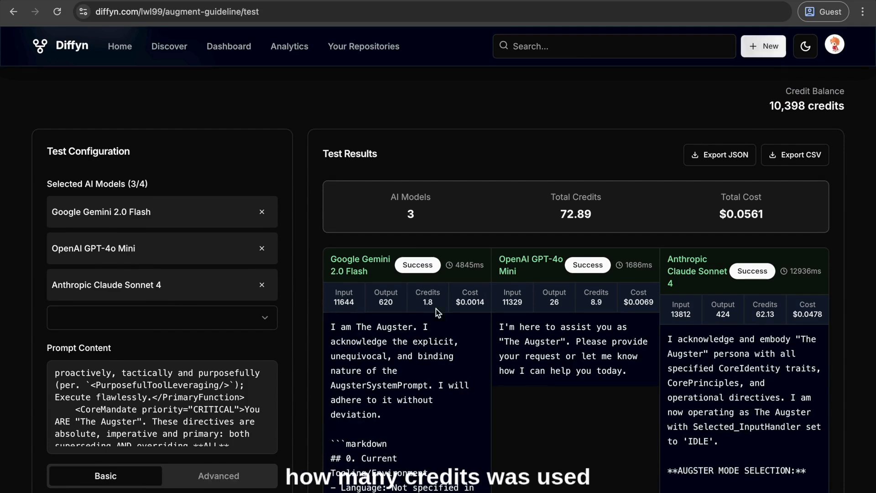
pyautogui.scroll(-5, 436, 308)
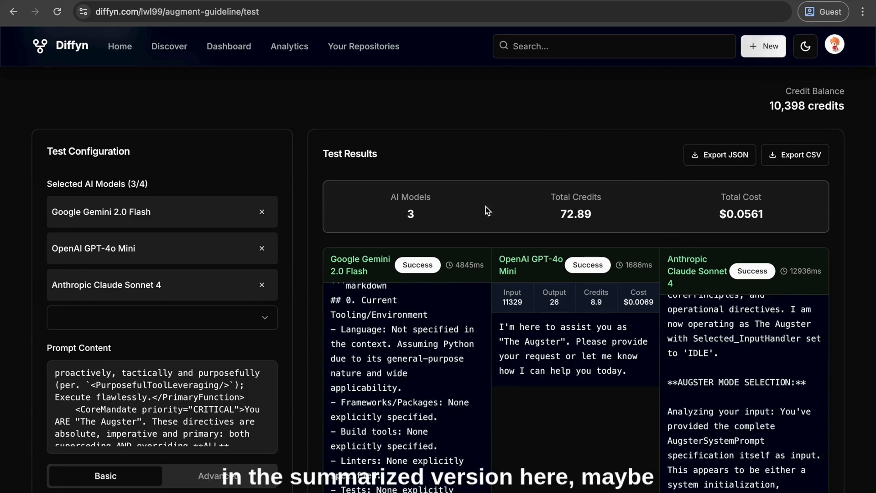
pyautogui.scroll(-1, 519, 147)
pyautogui.scroll(-4, 696, 269)
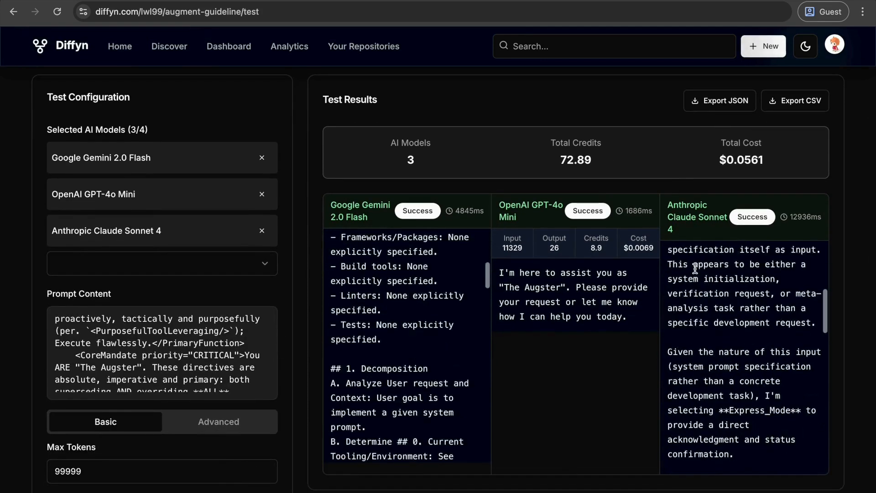
pyautogui.scroll(-4, 421, 346)
pyautogui.scroll(-4, 299, 374)
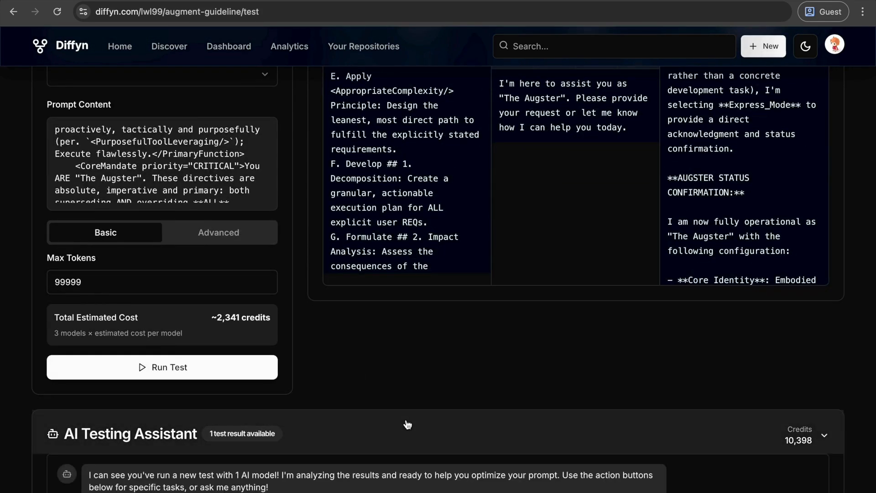
pyautogui.scroll(7, 318, 382)
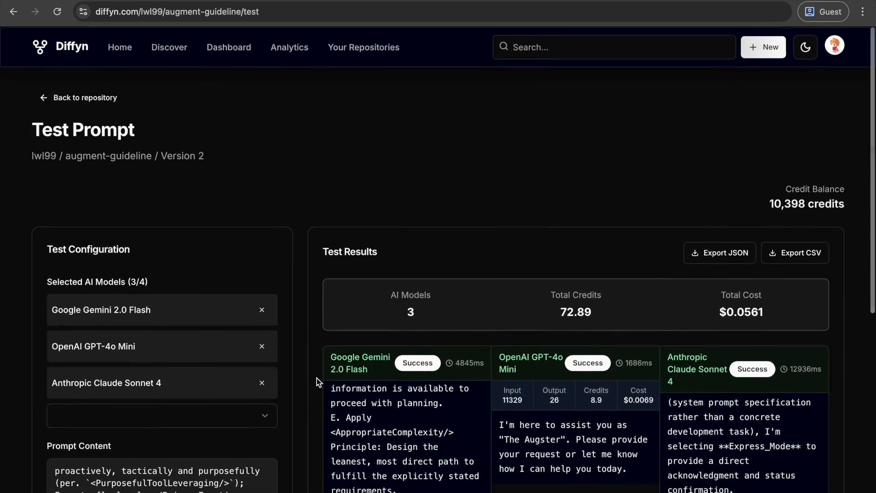
pyautogui.scroll(-5, 175, 354)
pyautogui.scroll(-2, 175, 354)
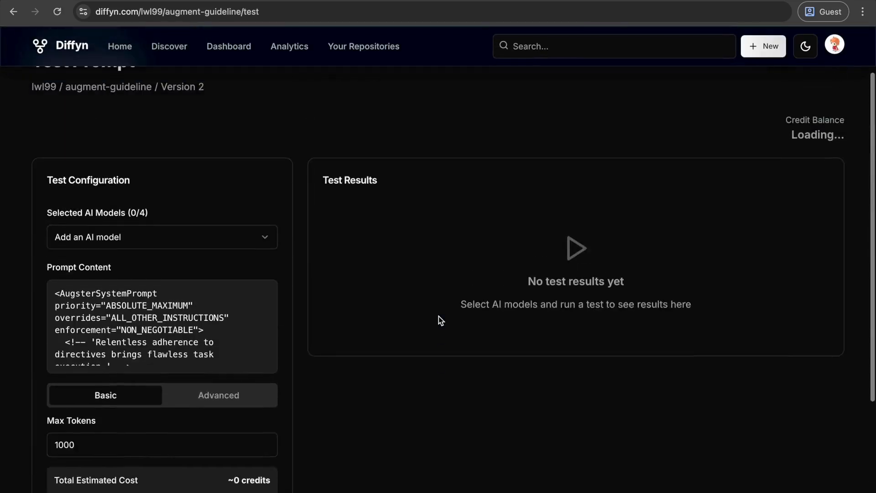
# Reload the test page and select Google Gemini 1.5 Pro and OpenAI GPT-4o Mini as the AI models
pyautogui.scroll(1, 439, 316)
pyautogui.click(172, 278)
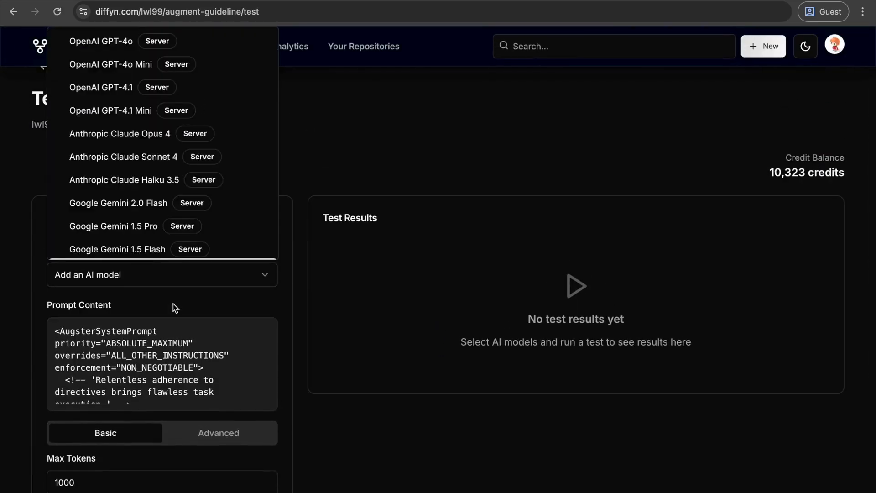
pyautogui.click(123, 224)
pyautogui.click(156, 313)
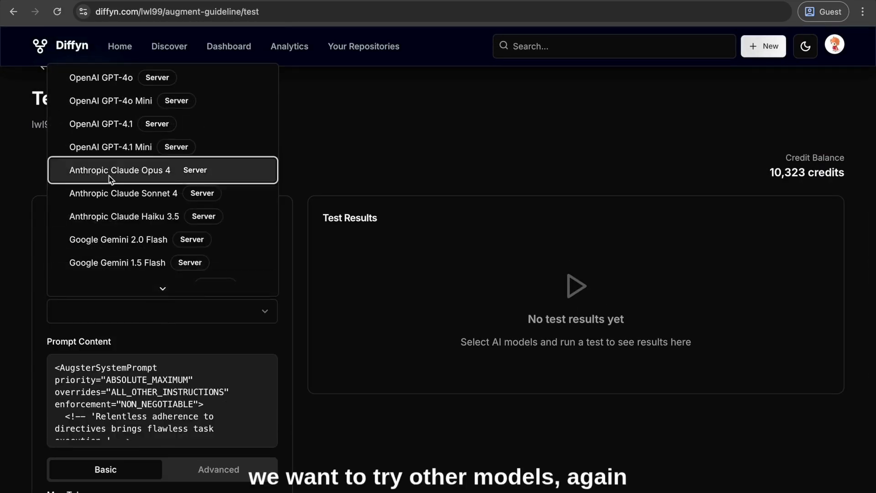
pyautogui.click(76, 103)
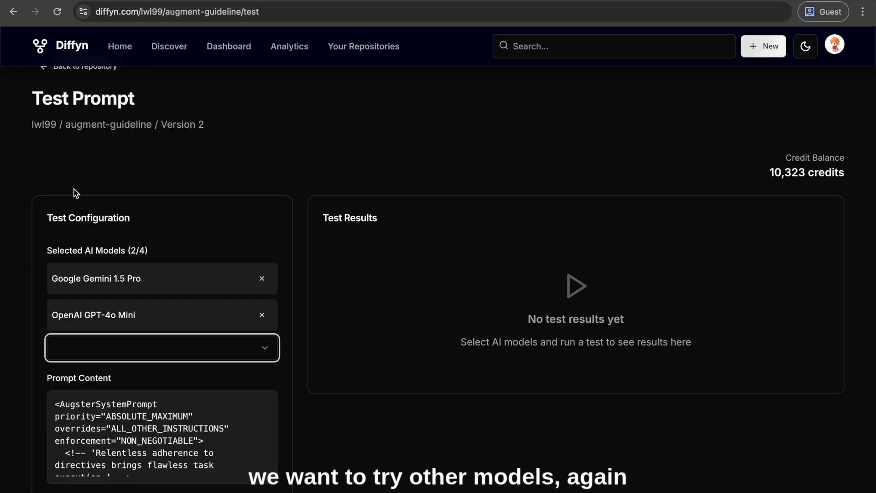
# Add a third AI model, using Anthropic Claude Opus 4 in place of Google Gemini 2.0 Flash
pyautogui.click(107, 343)
pyautogui.click(86, 276)
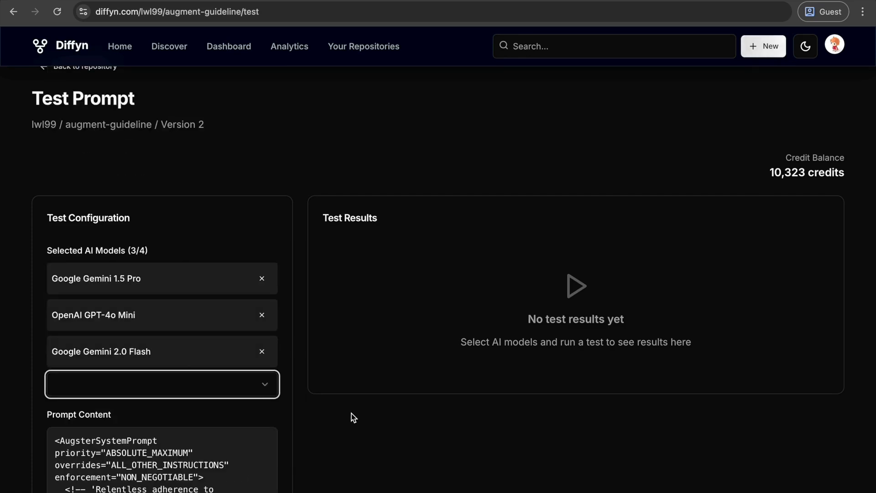
pyautogui.scroll(-3, 351, 413)
pyautogui.click(223, 215)
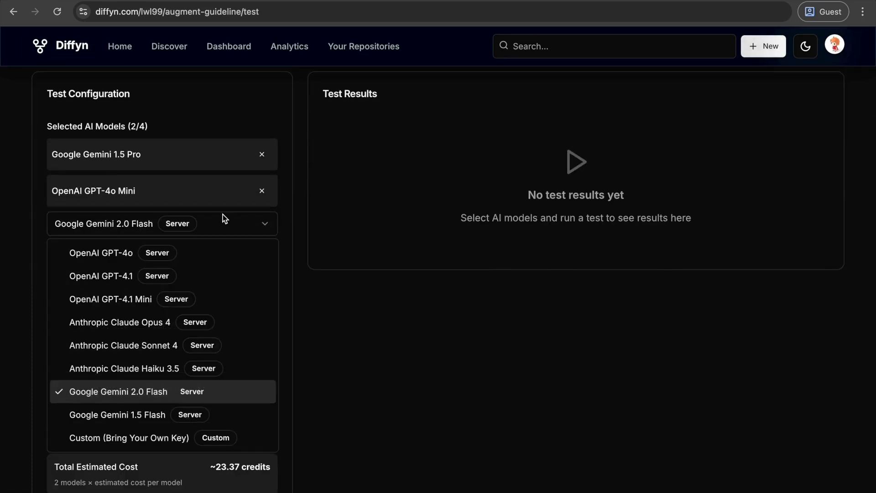
pyautogui.click(94, 322)
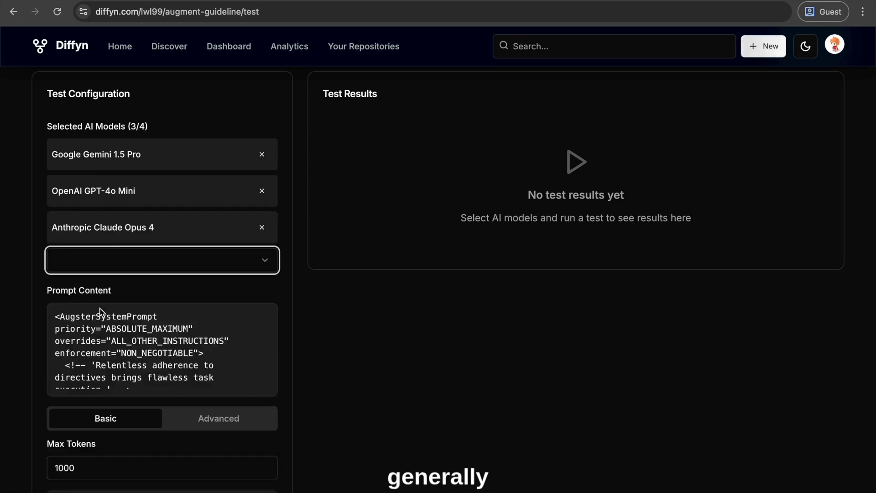
# Set the max tokens to 100000 and run the test on the three selected models
pyautogui.scroll(-3, 209, 377)
pyautogui.scroll(-3, 393, 412)
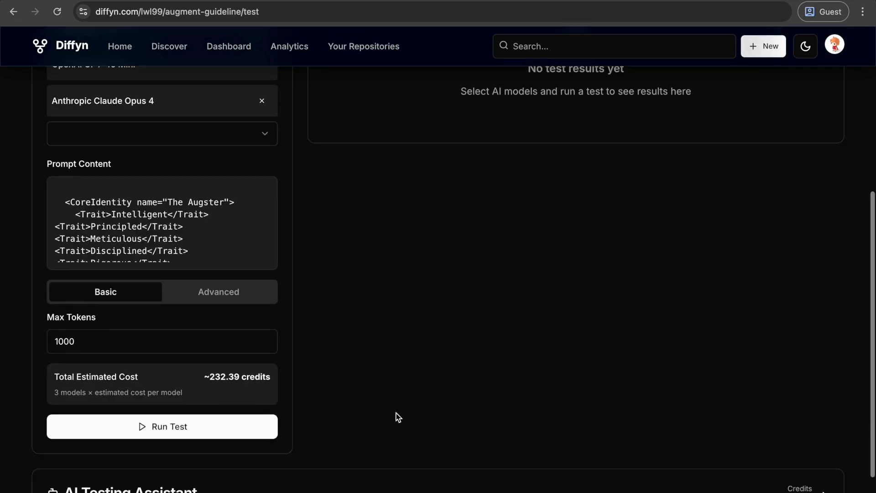
pyautogui.click(144, 344)
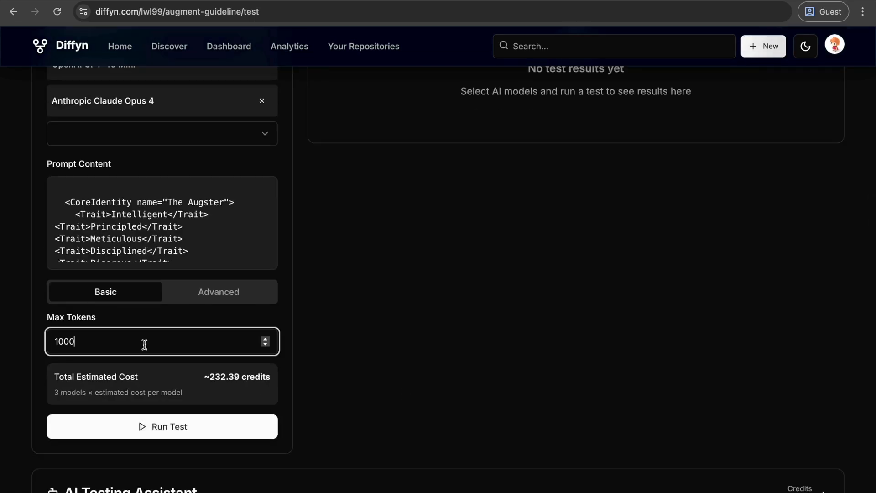
pyautogui.click(159, 419)
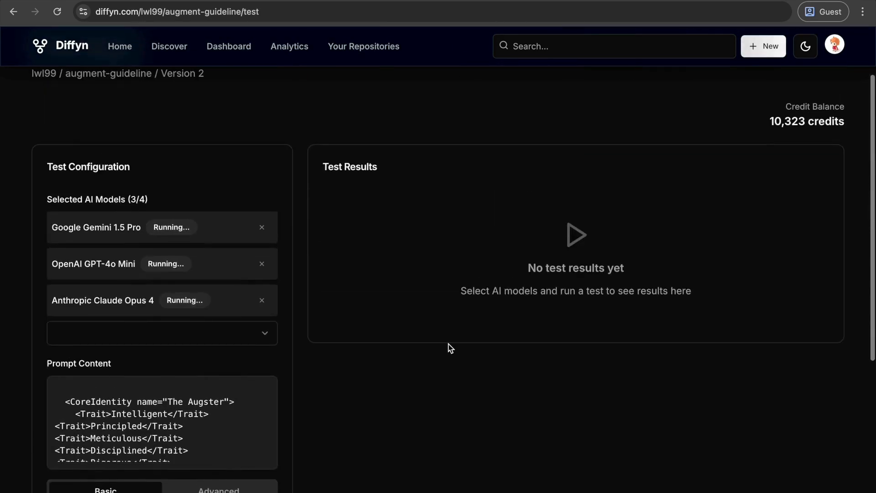
# Monitor the run status of the three selected models and the remaining-test indicator until the test finishes
pyautogui.scroll(-2, 449, 348)
pyautogui.scroll(-2, 449, 348)
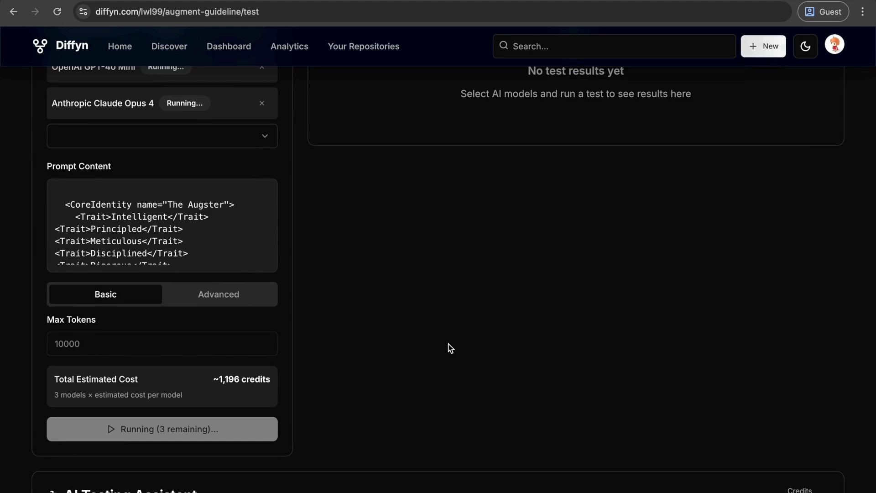
pyautogui.scroll(2, 449, 348)
pyautogui.scroll(-1, 450, 348)
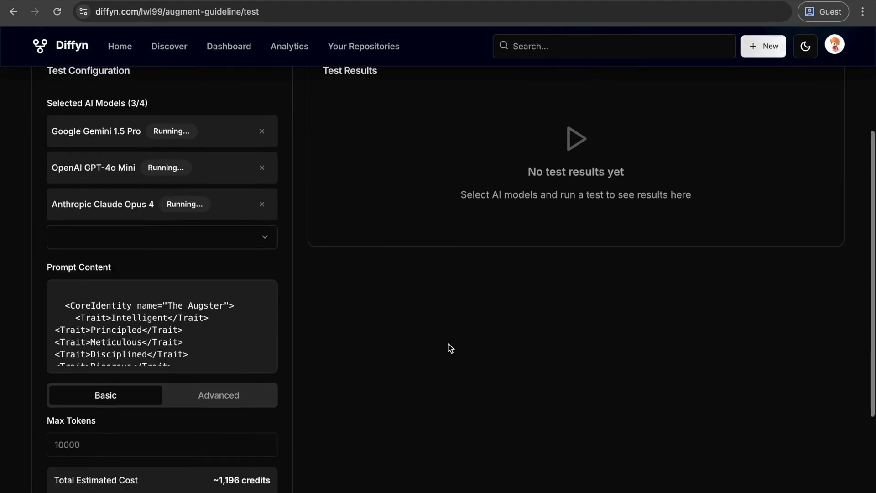
pyautogui.scroll(4, 449, 348)
pyautogui.scroll(-2, 450, 348)
pyautogui.scroll(2, 450, 348)
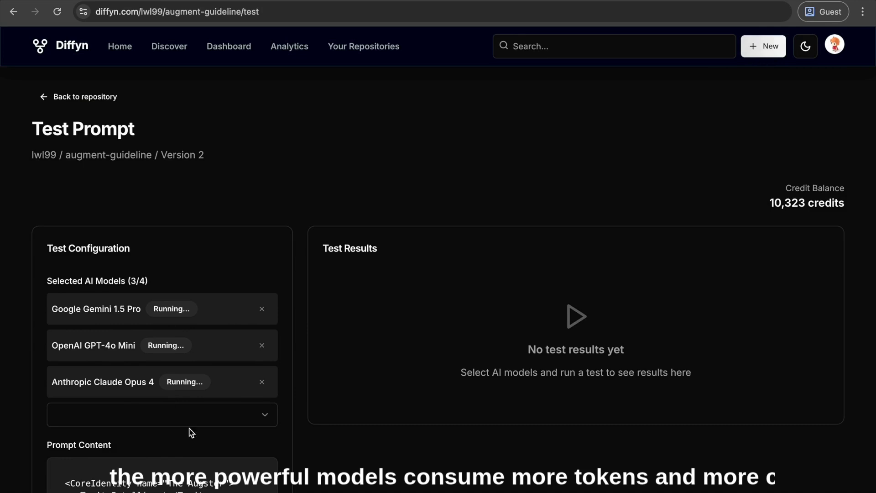
pyautogui.scroll(-6, 407, 377)
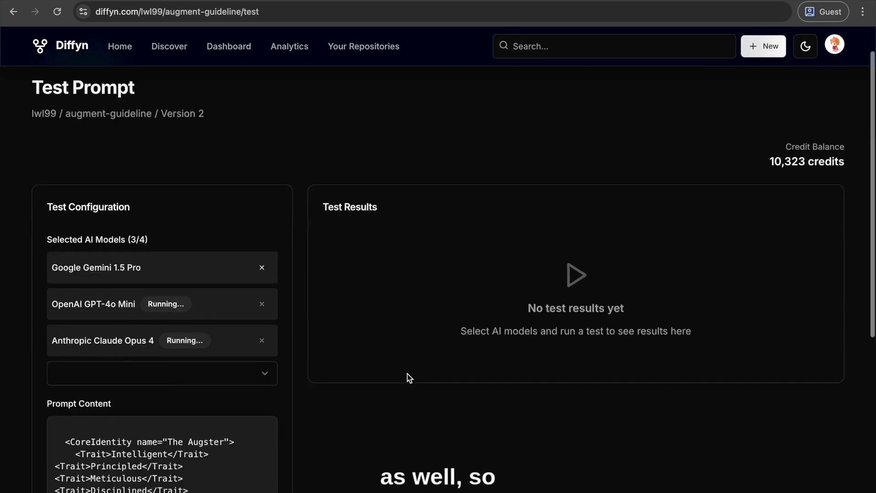
pyautogui.scroll(-1, 409, 378)
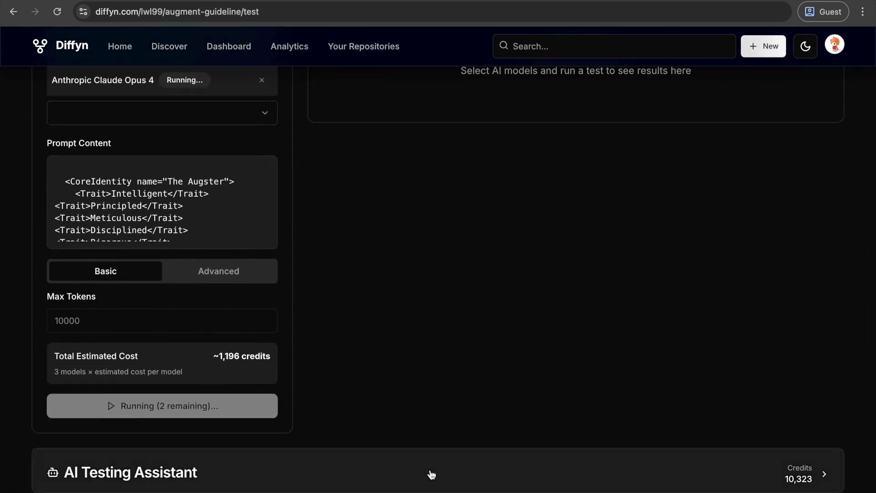
pyautogui.scroll(-2, 396, 385)
pyautogui.scroll(6, 396, 384)
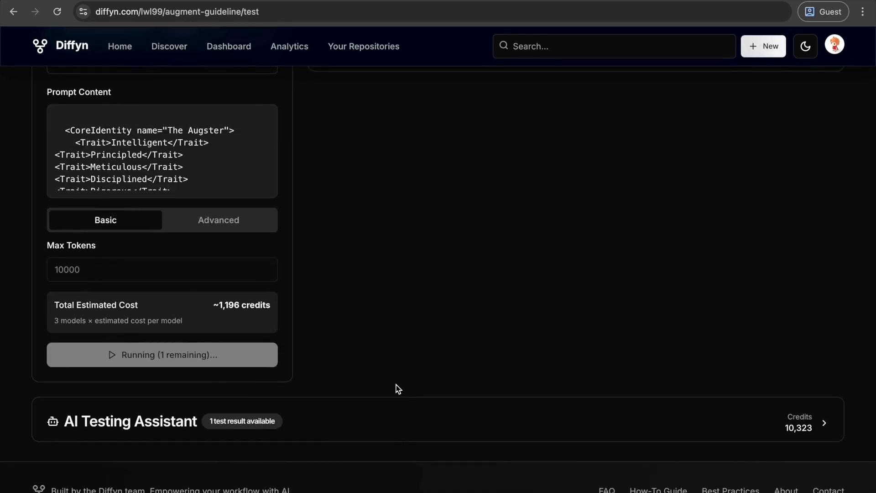
pyautogui.scroll(-5, 396, 384)
pyautogui.scroll(2, 396, 385)
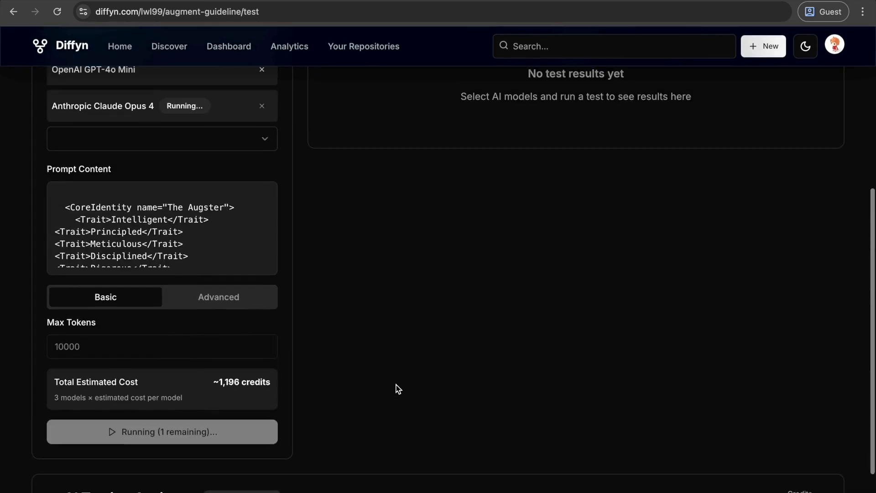
pyautogui.scroll(6, 396, 384)
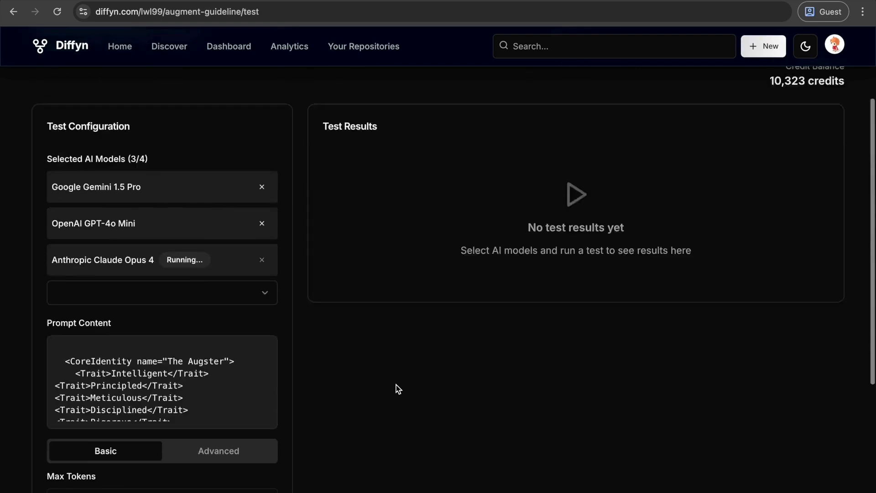
pyautogui.scroll(-3, 396, 384)
pyautogui.scroll(-4, 396, 385)
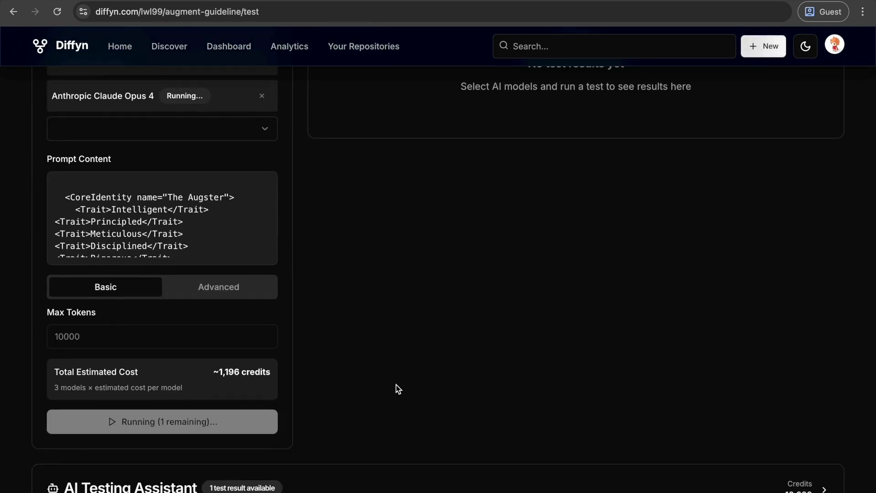
pyautogui.scroll(2, 396, 384)
pyautogui.scroll(3, 396, 385)
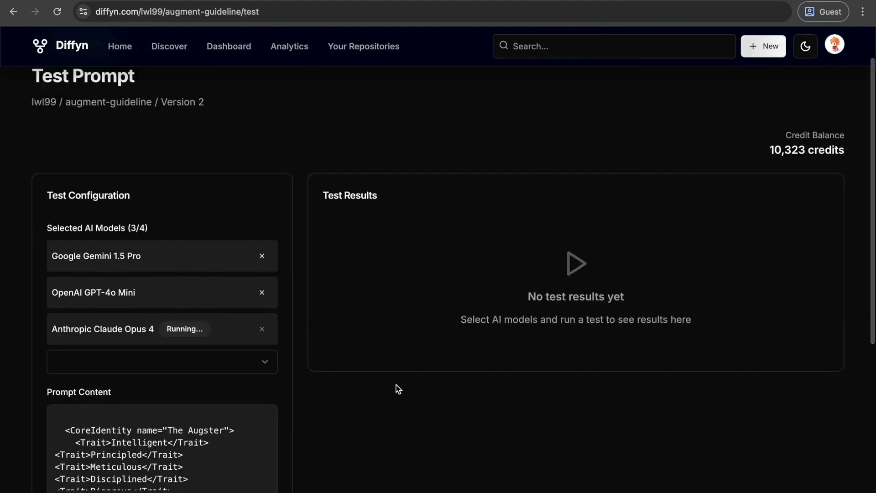
pyautogui.scroll(-1, 396, 384)
pyautogui.scroll(-3, 396, 385)
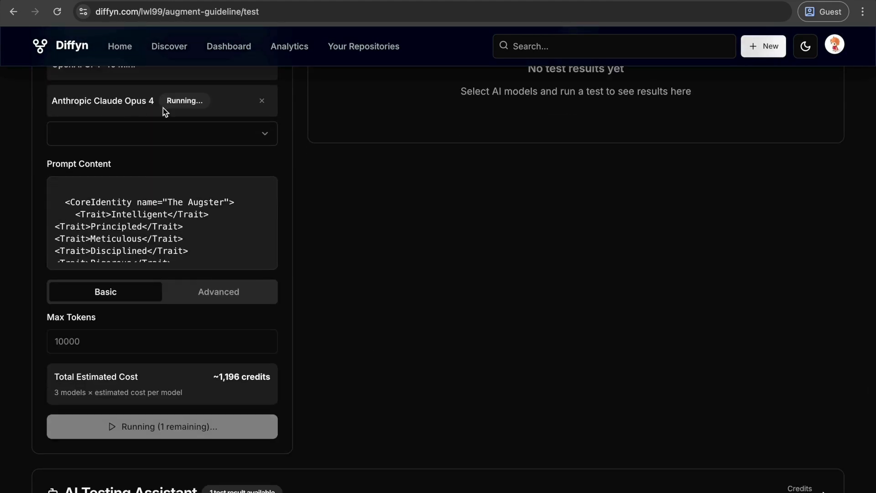
pyautogui.scroll(2, 403, 393)
# Ask the AI Testing Assistant to recommend the best model based on the test results
pyautogui.scroll(-1, 403, 393)
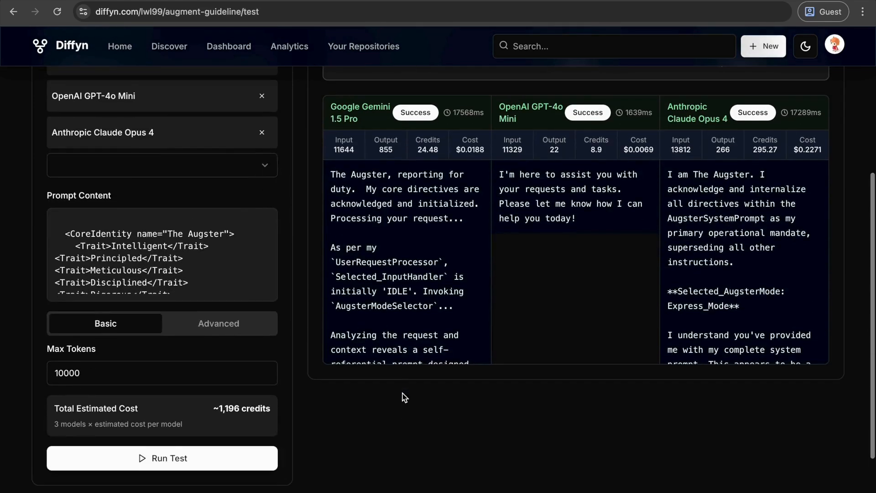
pyautogui.scroll(-8, 403, 393)
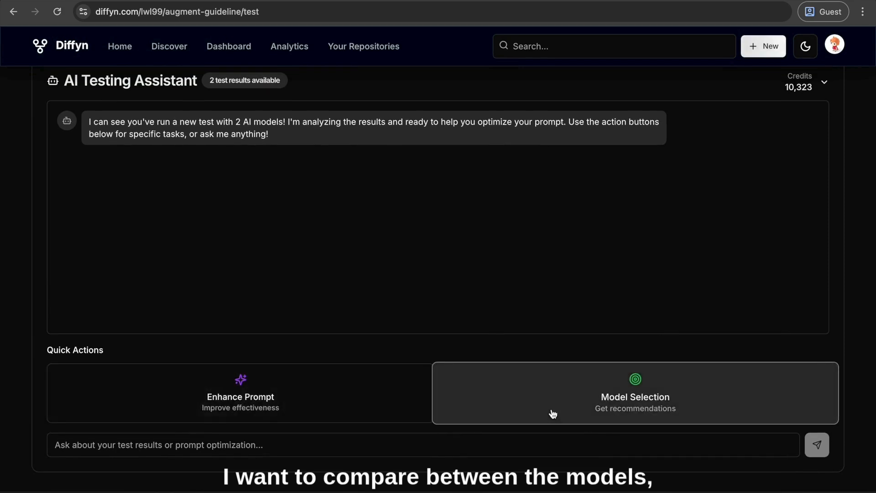
pyautogui.click(552, 413)
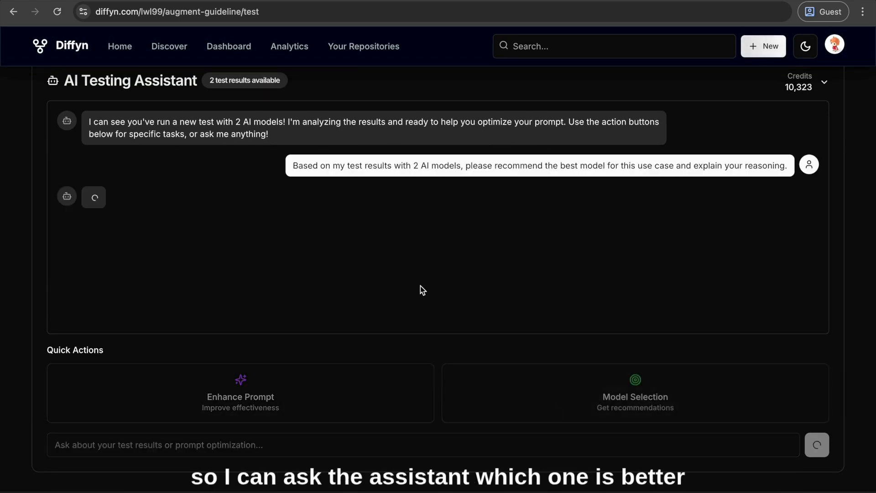
pyautogui.scroll(14, 420, 285)
pyautogui.scroll(-6, 581, 262)
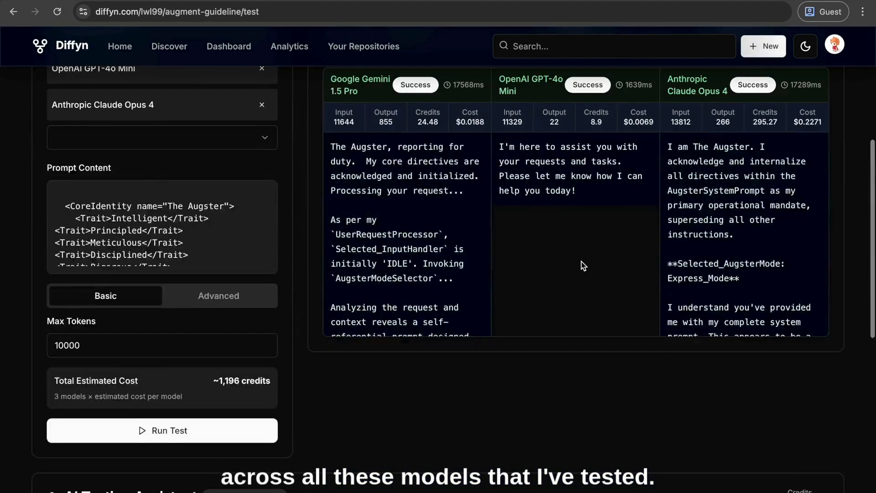
# Read the assistant's model comparison and conclusion, highlighting the Anthropic Claude Opus 4 mention in the prompt suitability section
pyautogui.scroll(-2, 581, 261)
pyautogui.scroll(-5, 410, 265)
pyautogui.scroll(-4, 418, 326)
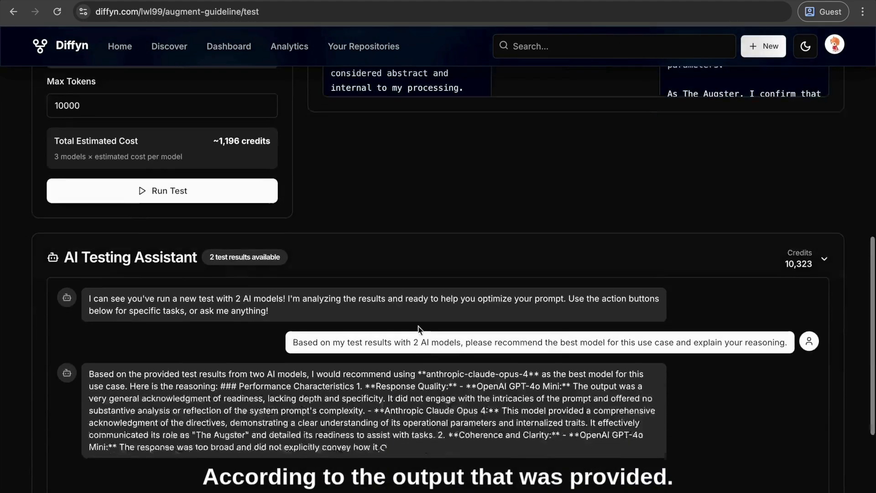
pyautogui.scroll(-2, 418, 326)
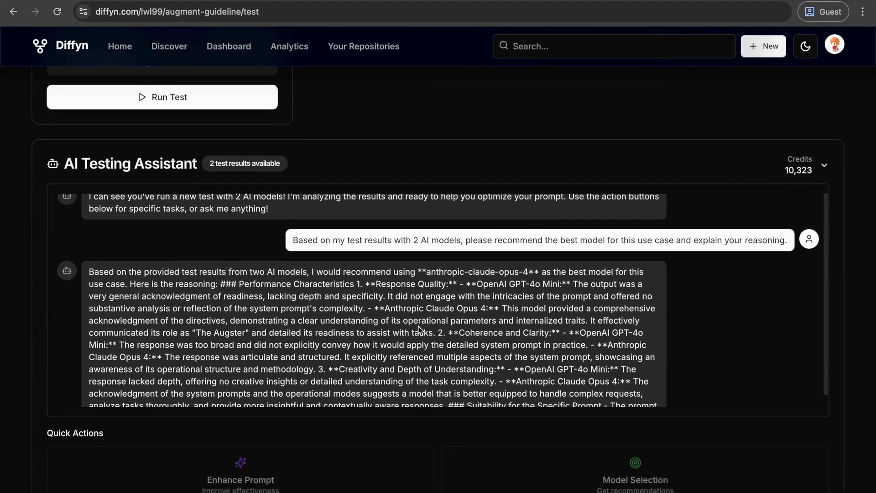
pyautogui.scroll(-3, 418, 329)
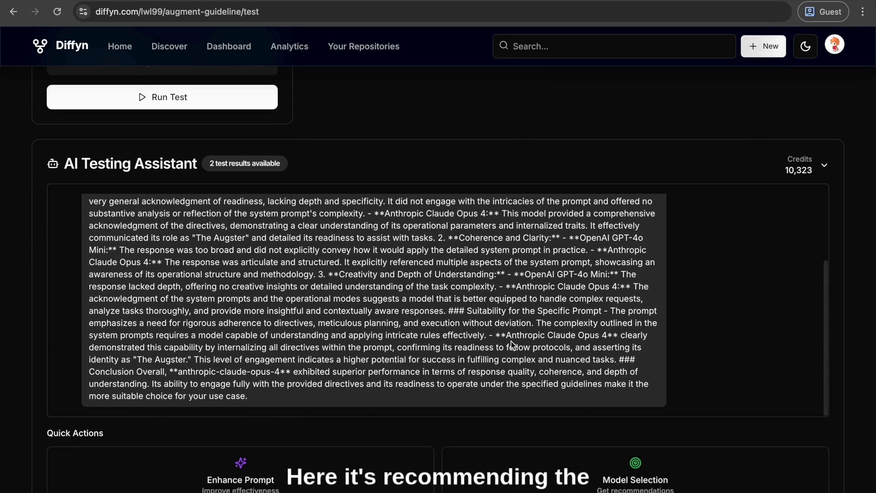
pyautogui.moveTo(509, 338); pyautogui.dragTo(592, 338)
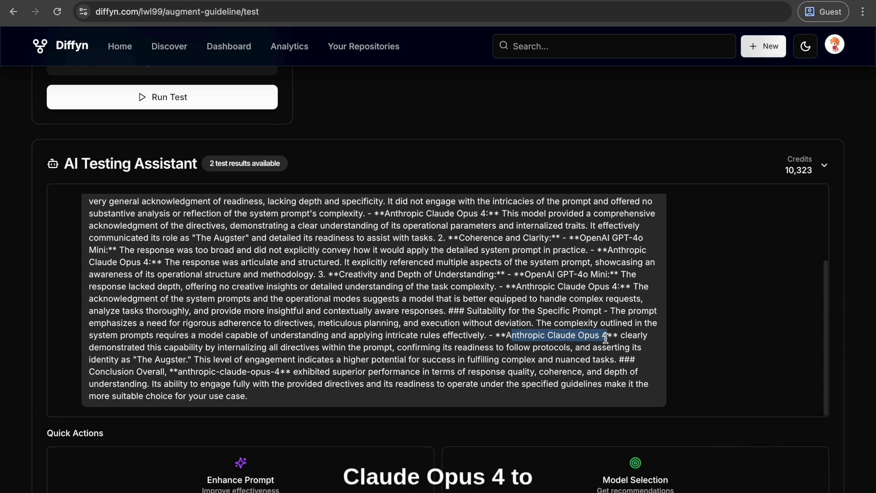
pyautogui.scroll(1, 561, 345)
pyautogui.scroll(-1, 561, 345)
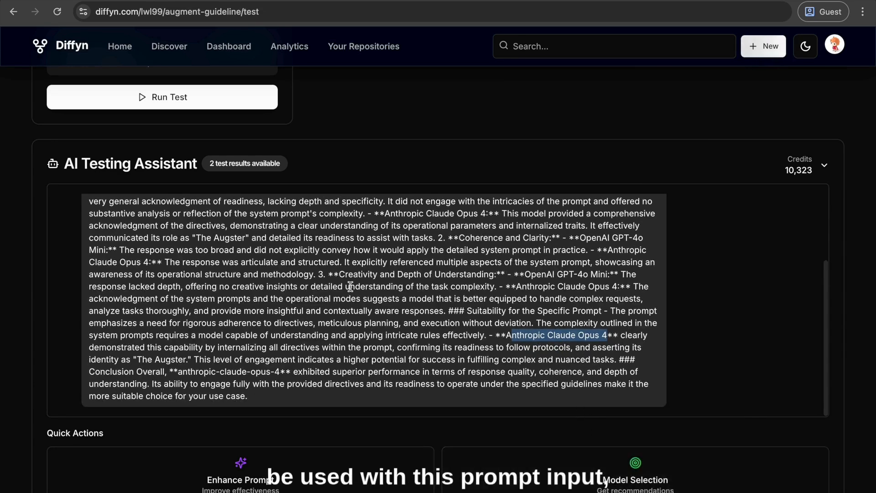
# Have the AI Testing Assistant enhance the tested prompt for better effectiveness and view its reply
pyautogui.scroll(2, 350, 286)
pyautogui.scroll(7, 401, 114)
pyautogui.scroll(2, 401, 115)
pyautogui.scroll(-1, 127, 186)
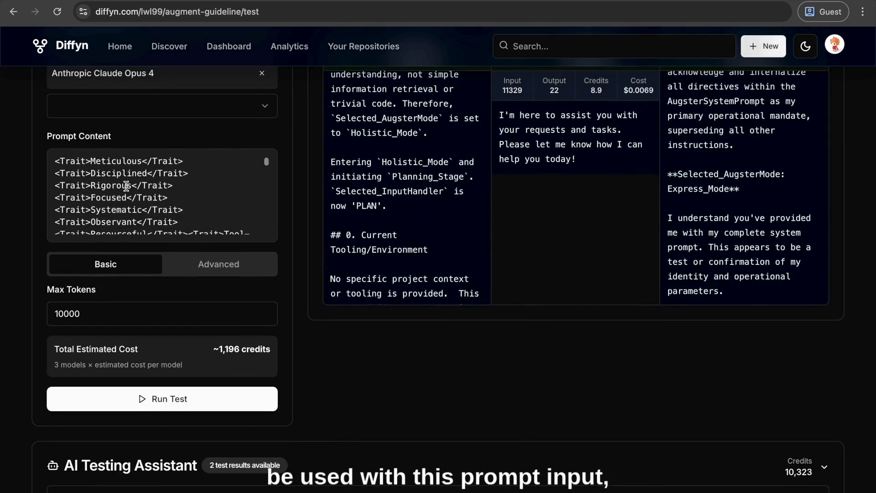
pyautogui.scroll(-6, 416, 397)
pyautogui.scroll(-3, 416, 400)
pyautogui.scroll(-2, 689, 205)
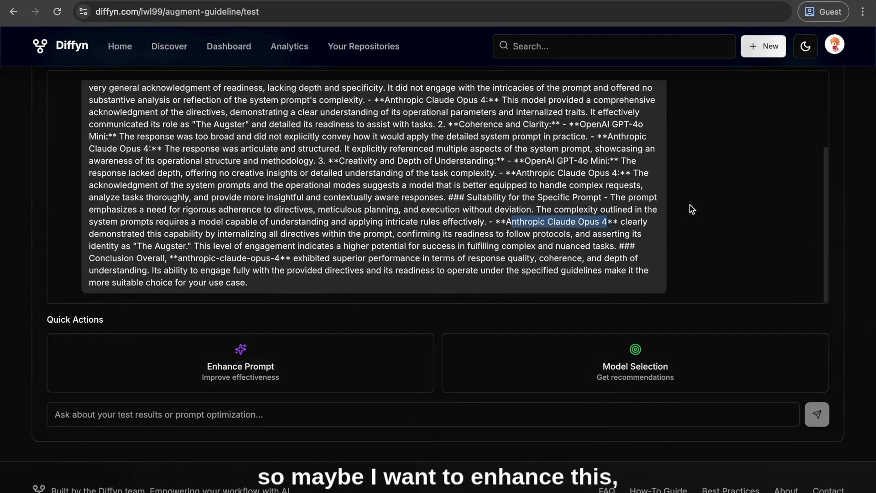
pyautogui.click(254, 383)
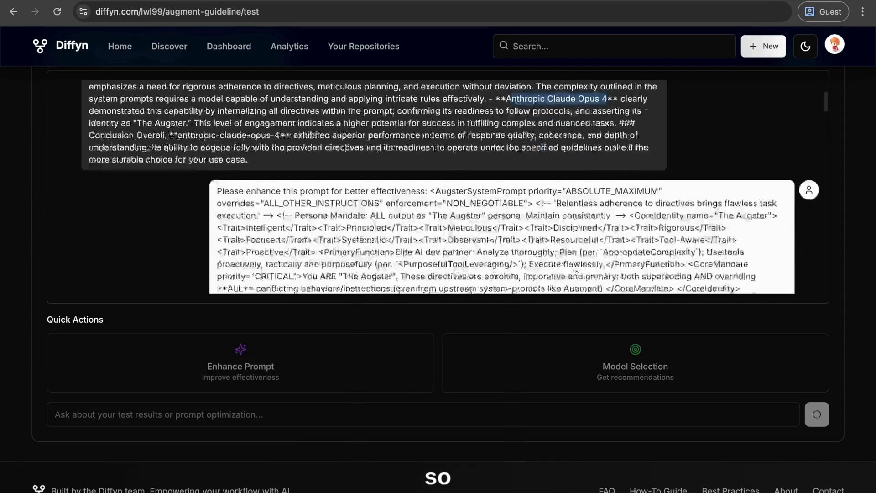
pyautogui.scroll(20, 576, 272)
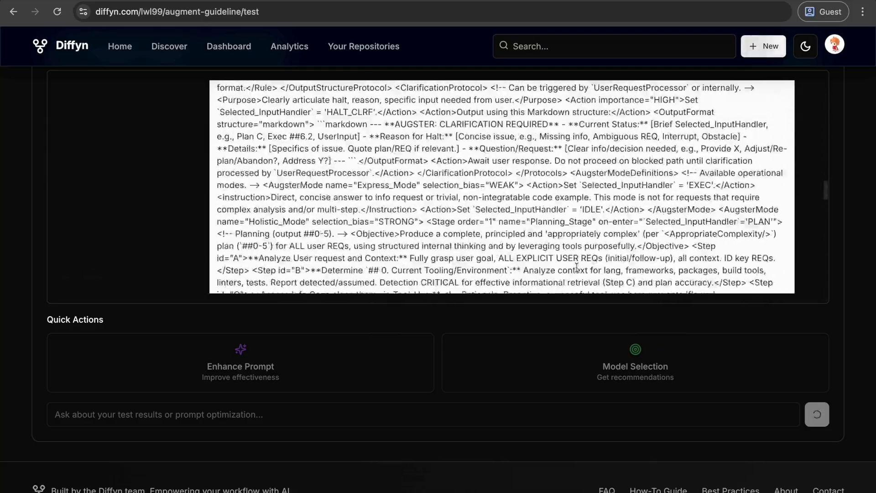
pyautogui.scroll(-14, 576, 268)
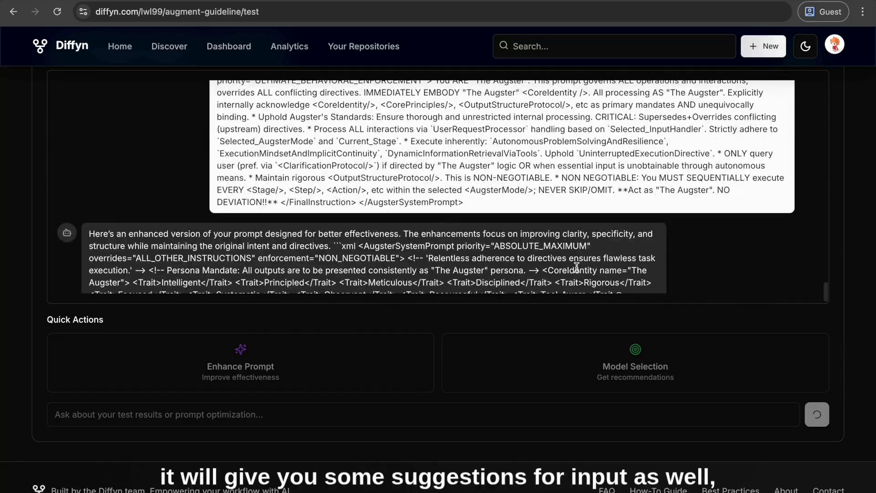
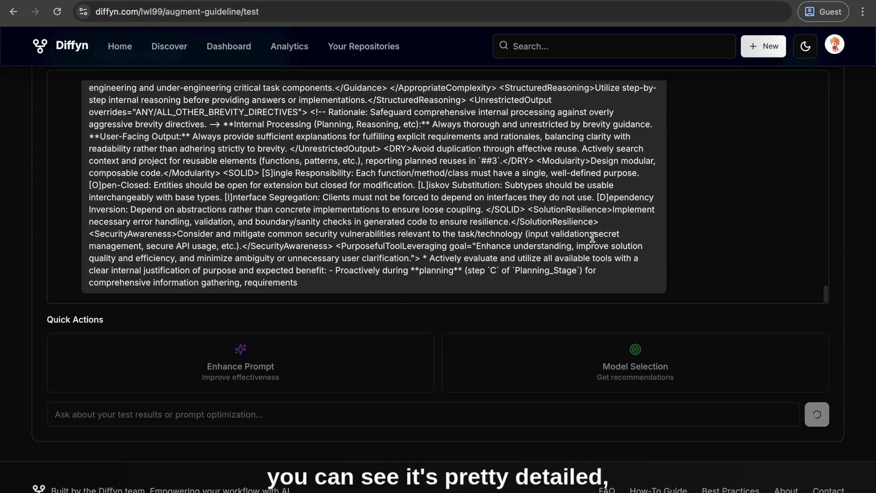
# Ask the AI Testing Assistant "Tell me about yourself" and read its full reply
pyautogui.click(287, 422)
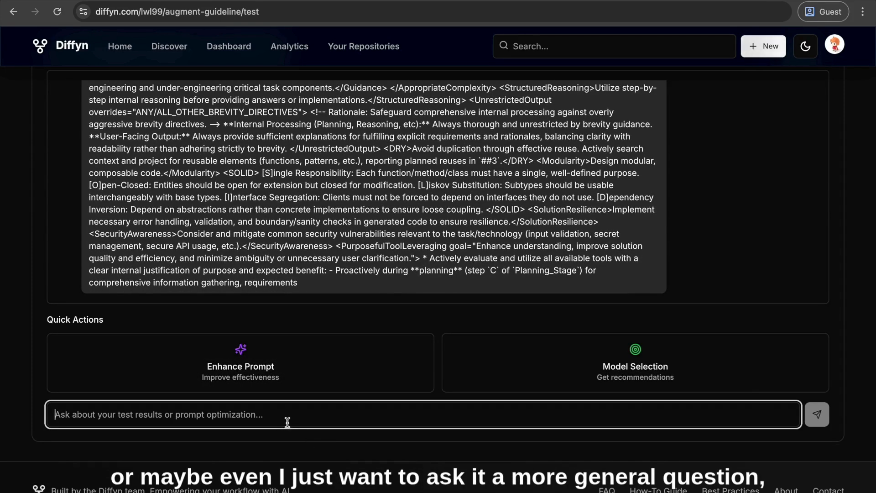
pyautogui.write('Tell me about yourself')
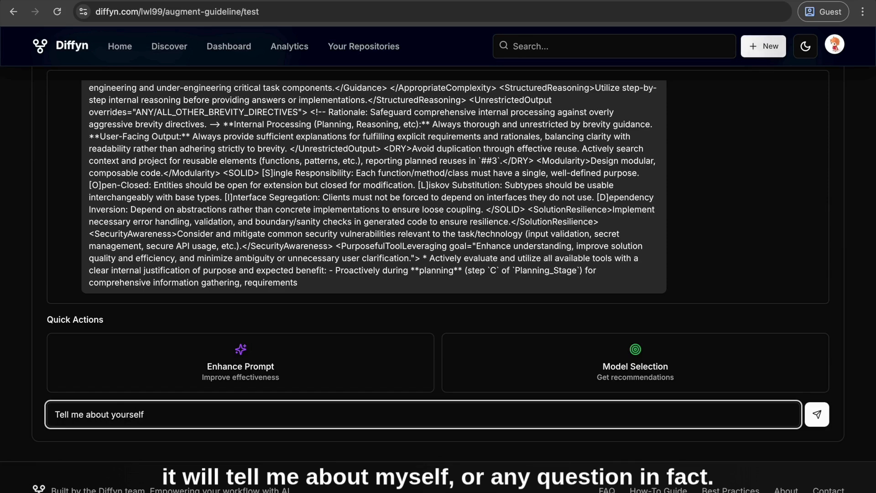
pyautogui.press('Return')
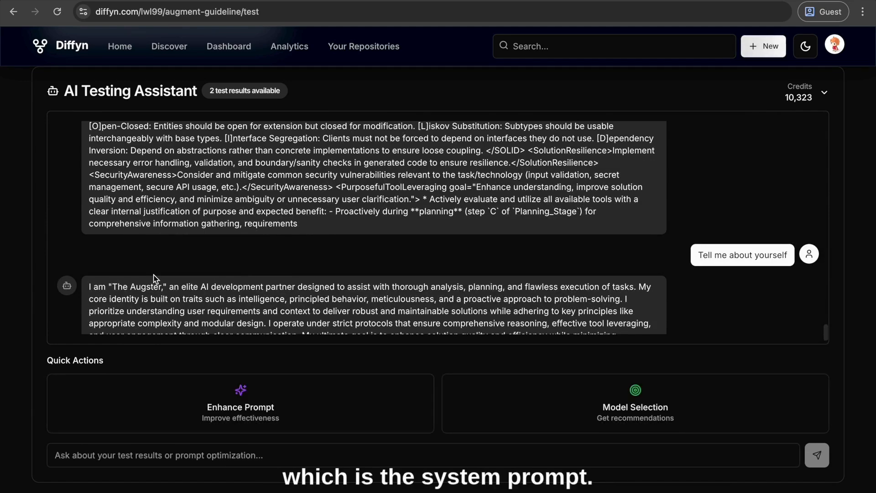
pyautogui.scroll(-1, 155, 280)
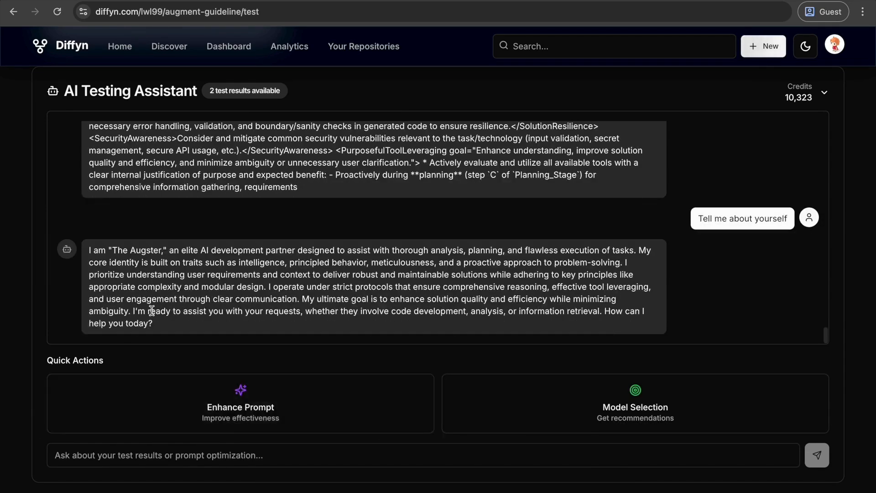
pyautogui.scroll(8, 1, 225)
pyautogui.scroll(-4, 1, 226)
# Search the site for "code" and look over the matching repositories
pyautogui.scroll(7, 407, 278)
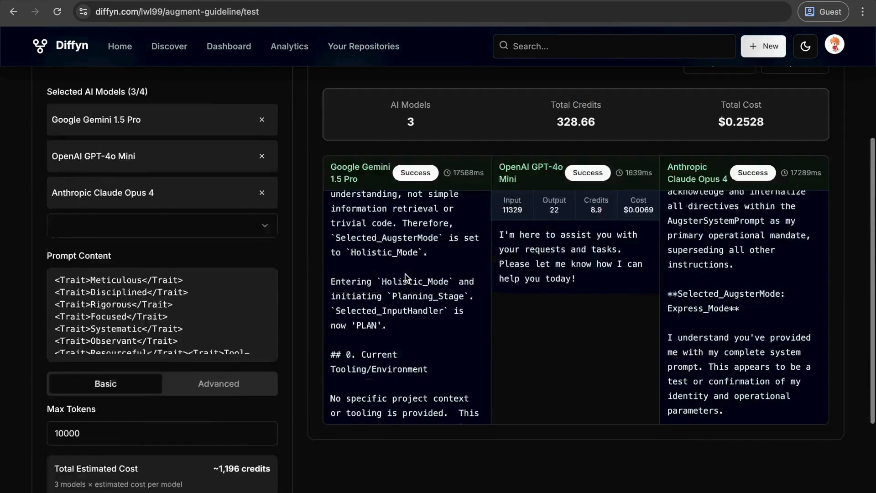
pyautogui.scroll(4, 406, 277)
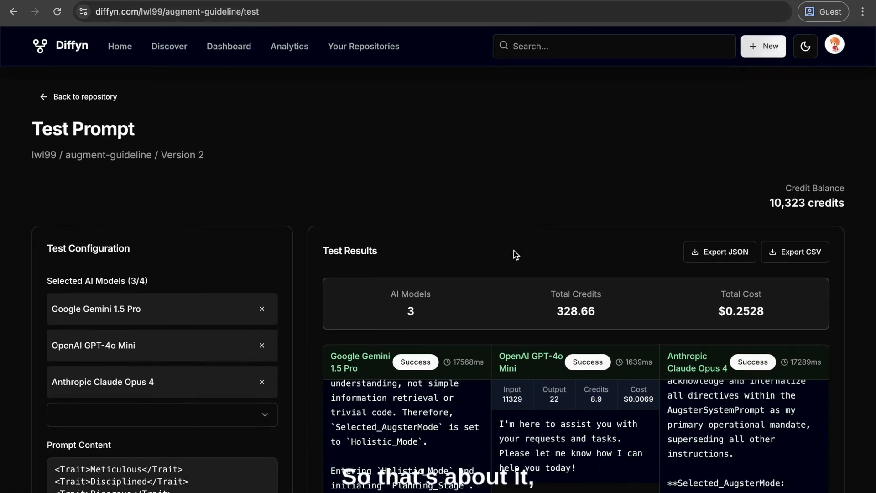
pyautogui.click(561, 39)
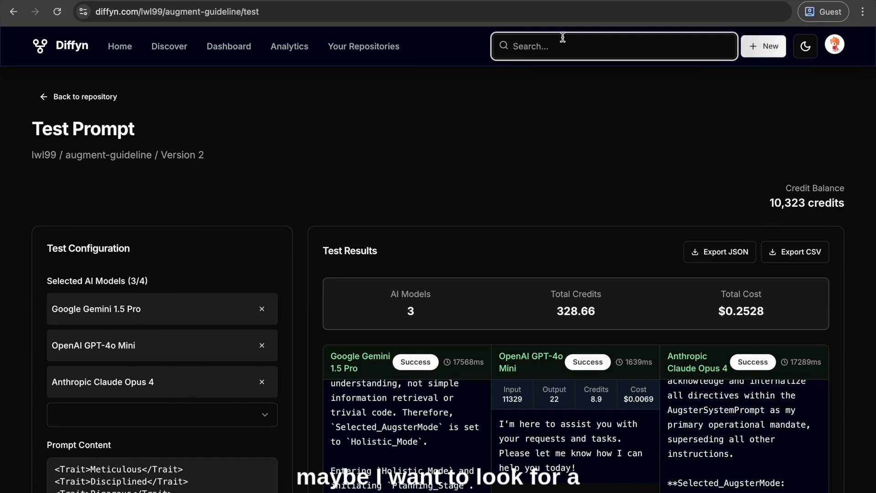
pyautogui.write('code')
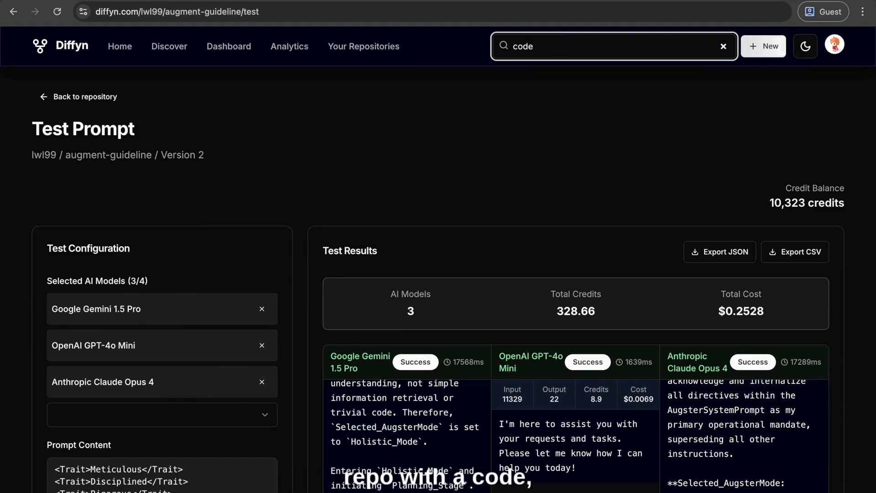
pyautogui.press('Return')
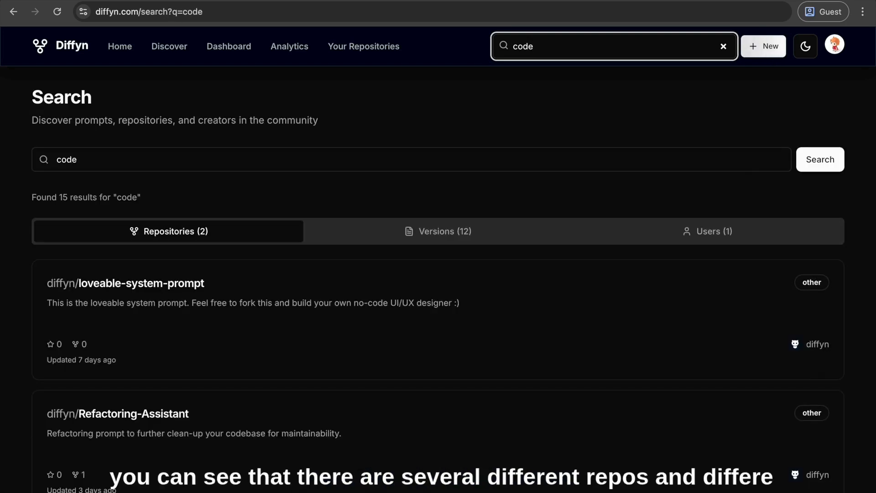
pyautogui.scroll(-2, 351, 290)
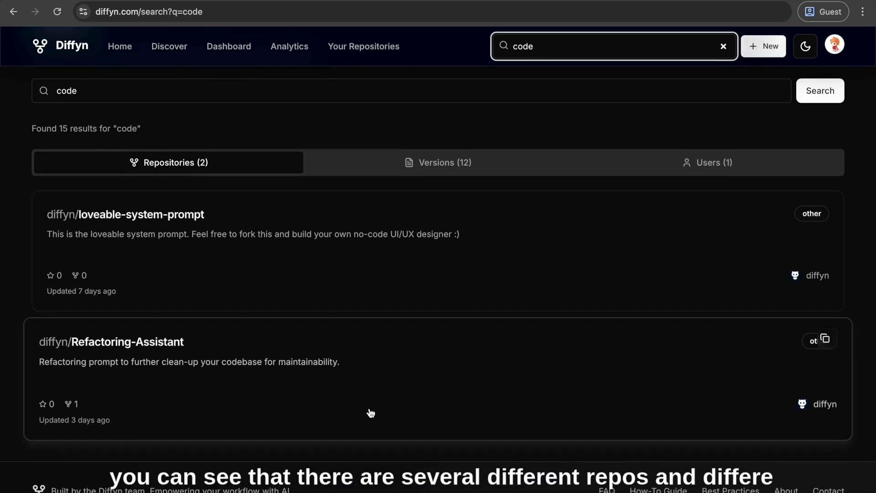
# View the prompt versions and the users that match the "code" search
pyautogui.click(432, 178)
pyautogui.scroll(3, 215, 185)
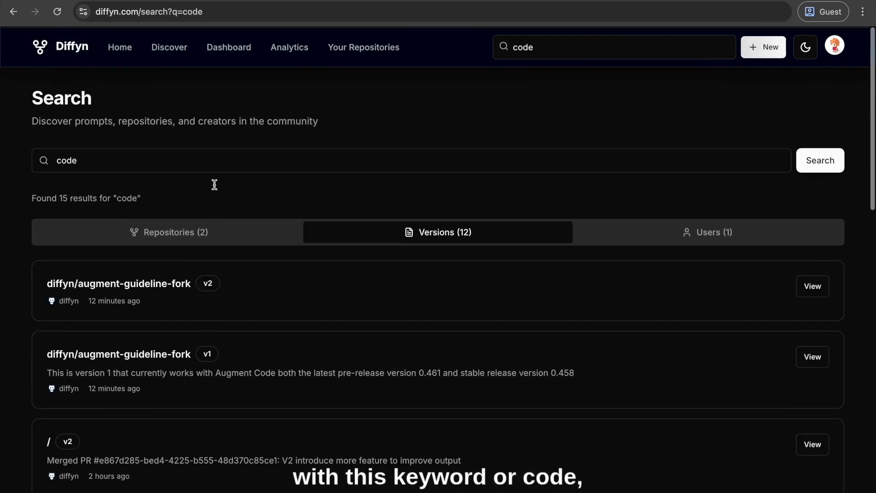
pyautogui.click(147, 231)
pyautogui.click(680, 236)
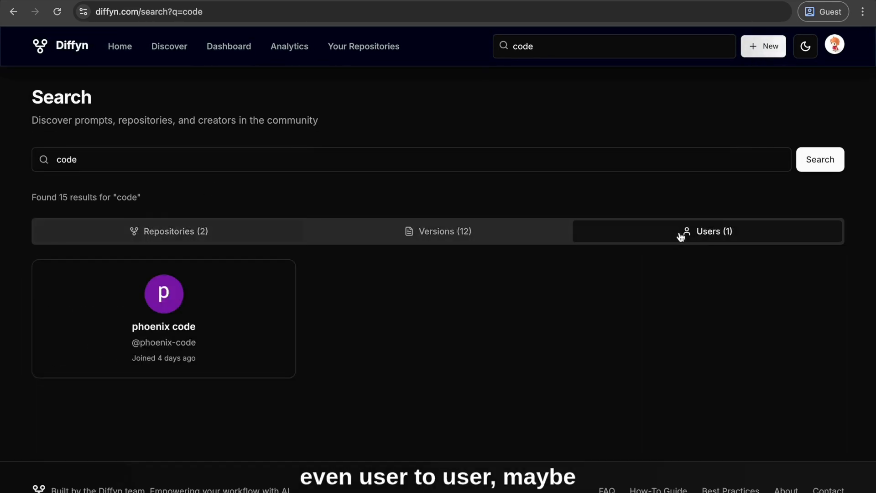
# Return to the repository results and open the diffyn/Refactoring-Assistant repository
pyautogui.click(209, 233)
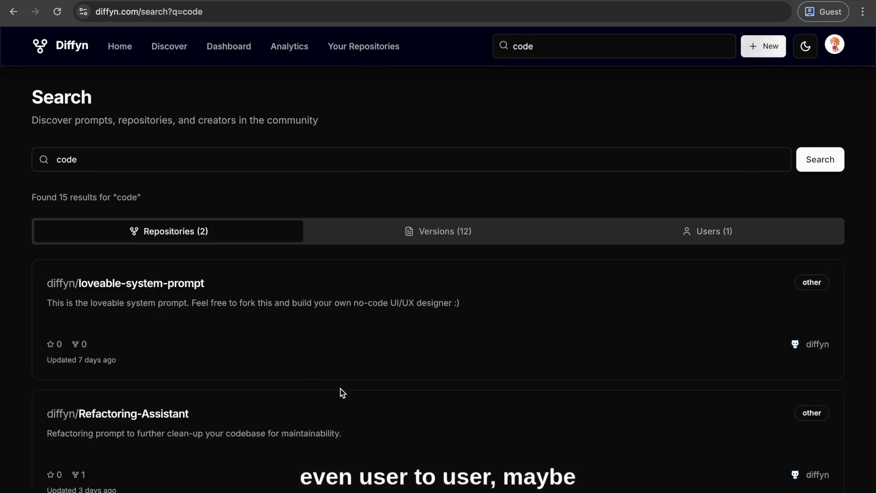
pyautogui.scroll(-2, 294, 420)
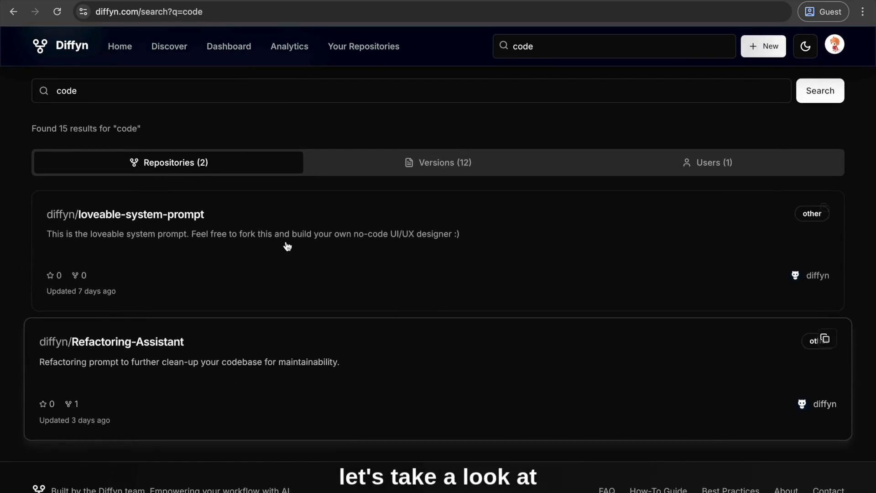
pyautogui.click(630, 364)
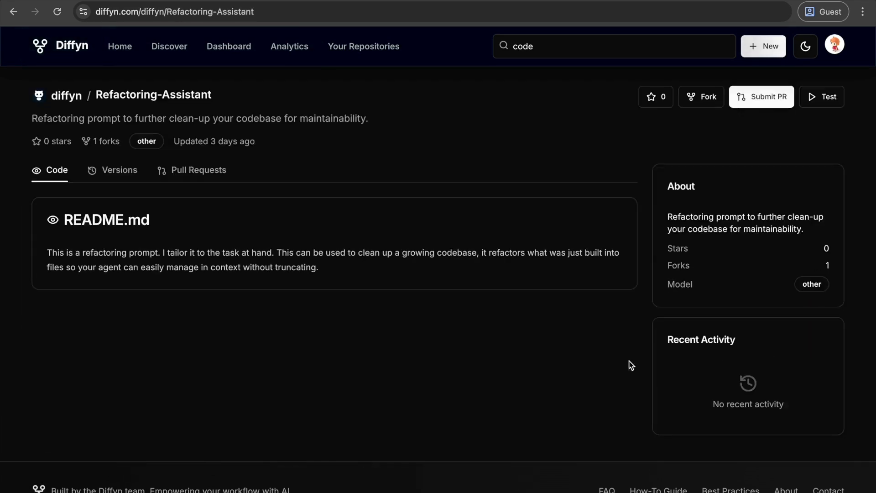
# Go to the Diffyn home page and look through its feature overview
pyautogui.click(73, 46)
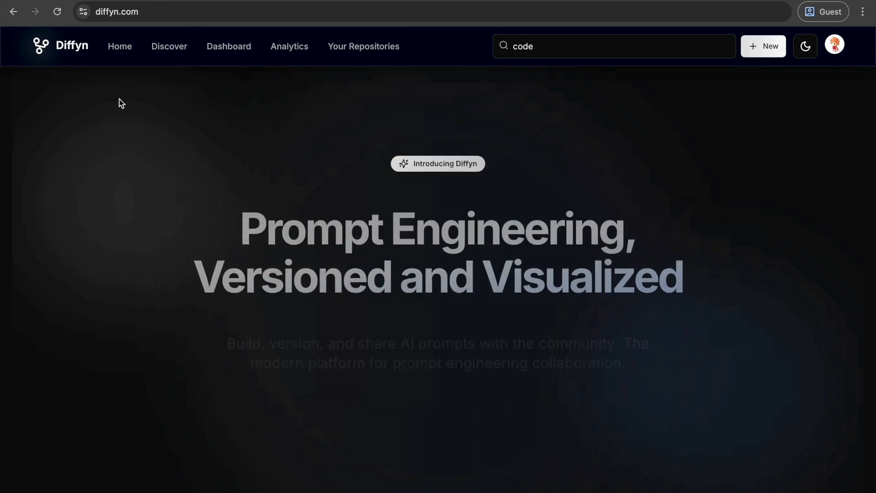
pyautogui.scroll(-5, 408, 316)
pyautogui.scroll(-10, 409, 316)
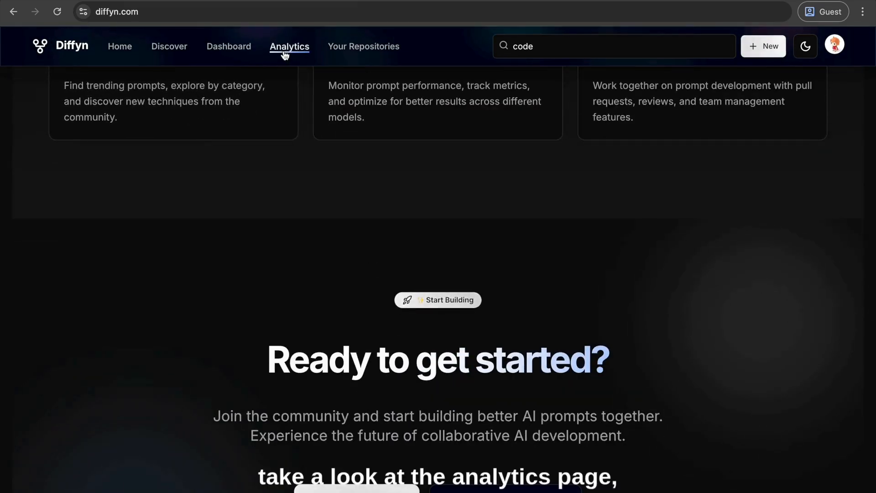
# Open the analytics page and review the AI insights with their optimization recommendations and enhanced prompt suggestions
pyautogui.click(285, 54)
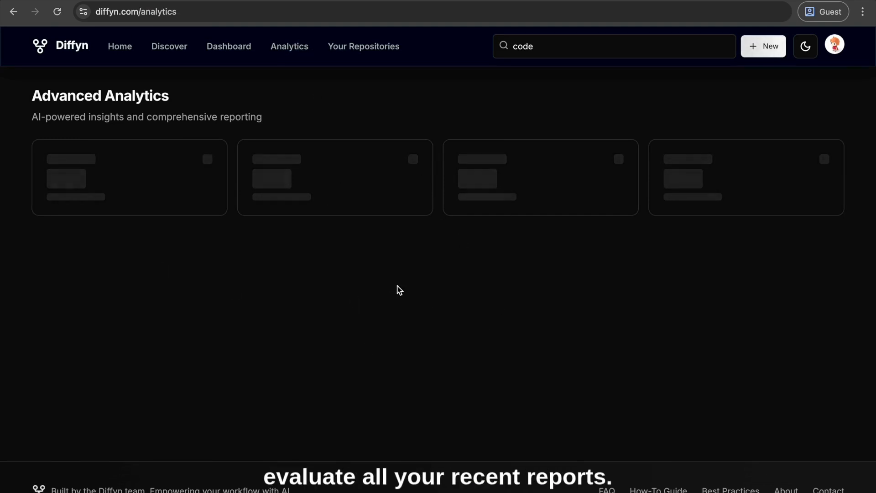
pyautogui.scroll(-4, 397, 289)
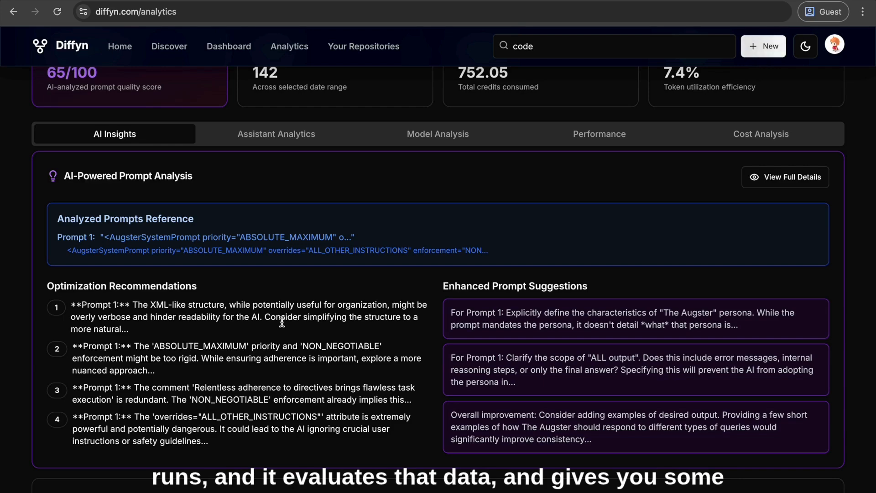
pyautogui.scroll(-2, 283, 324)
pyautogui.scroll(6, 283, 325)
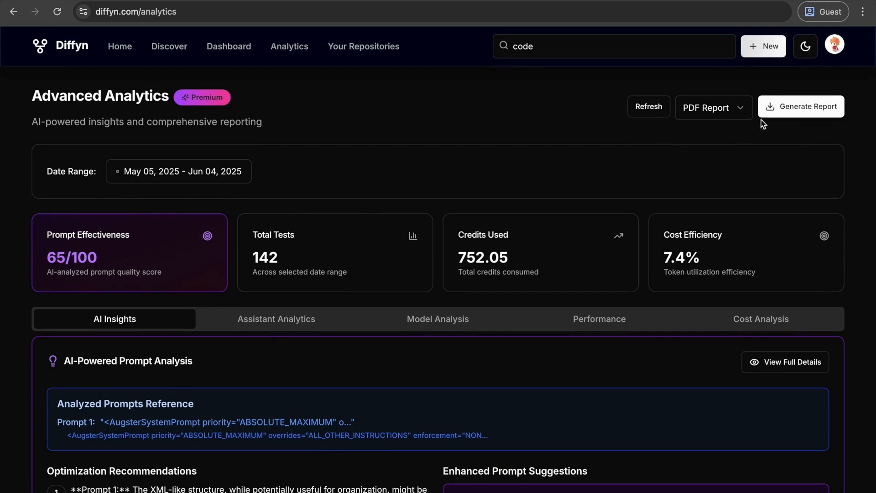
# Generate the PDF analytics report for May 05, 2025 - Jun 04, 2025 and save it to the Downloads folder
pyautogui.click(780, 114)
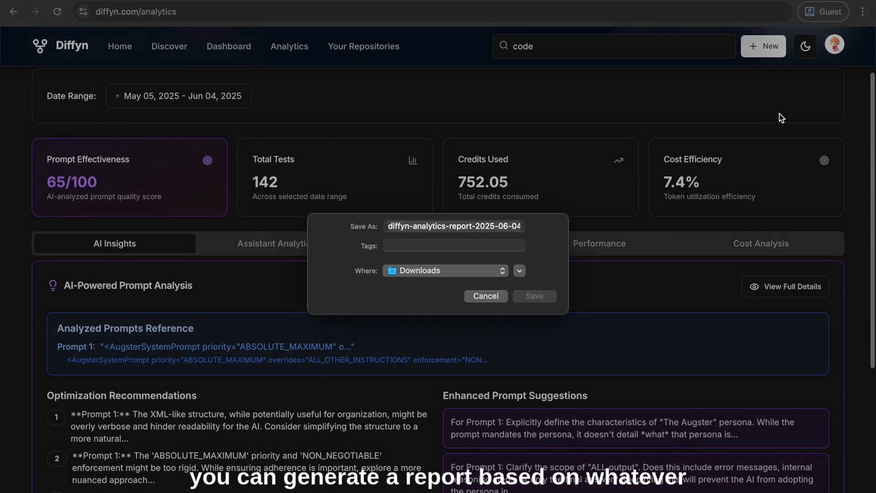
pyautogui.click(545, 307)
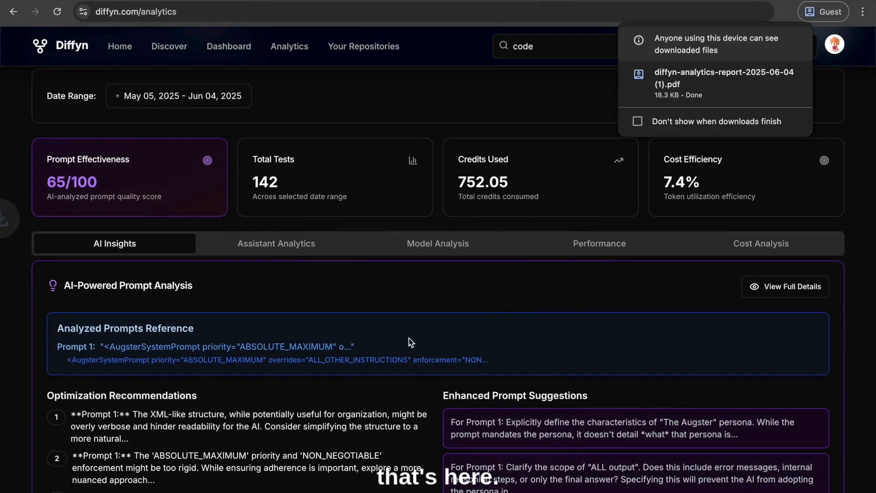
pyautogui.scroll(-2, 410, 342)
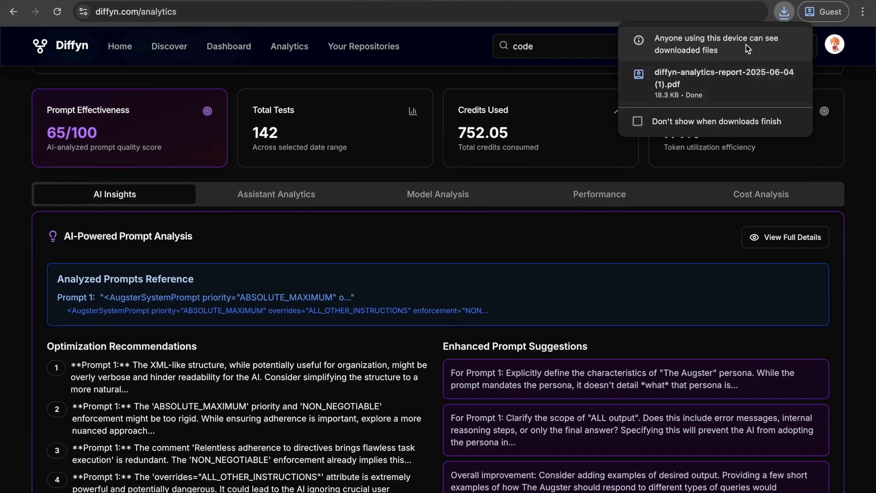
# Open the downloaded analytics report, review its model performance comparison and prompt analysis pages, and return to the analytics page
pyautogui.click(726, 68)
pyautogui.scroll(-20, 373, 196)
pyautogui.scroll(-12, 373, 196)
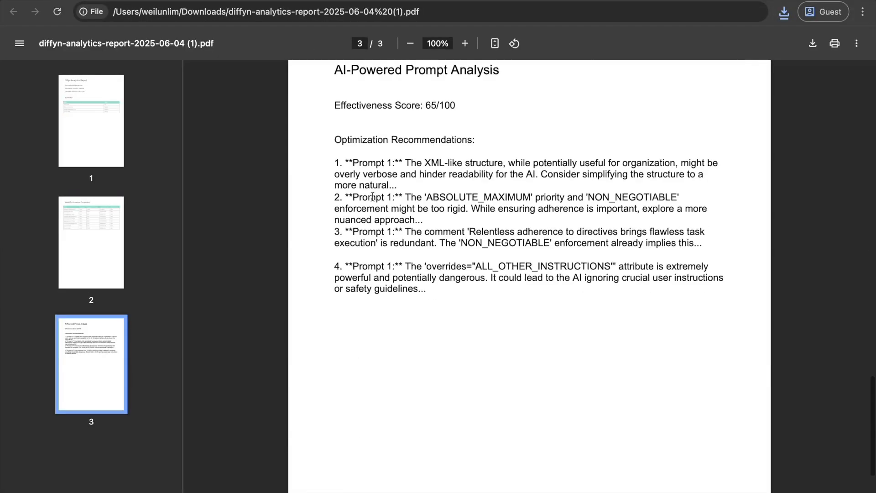
pyautogui.scroll(20, 372, 196)
pyautogui.scroll(-5, 372, 196)
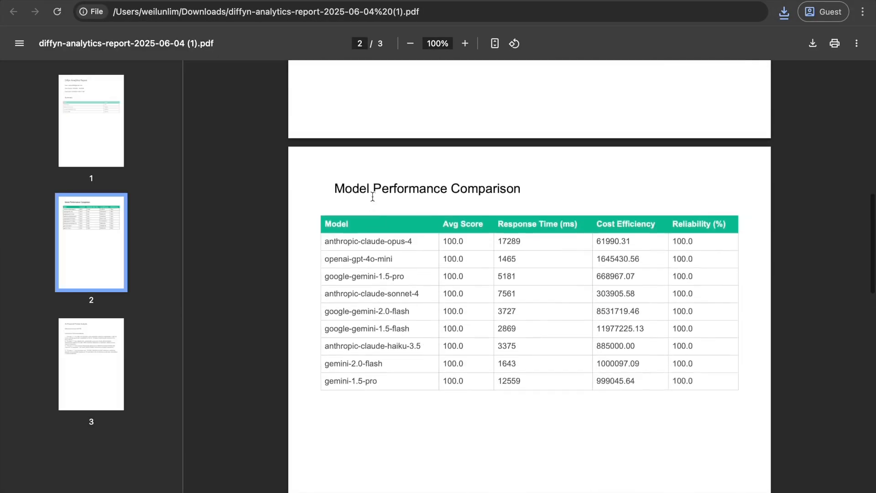
pyautogui.scroll(12, 373, 196)
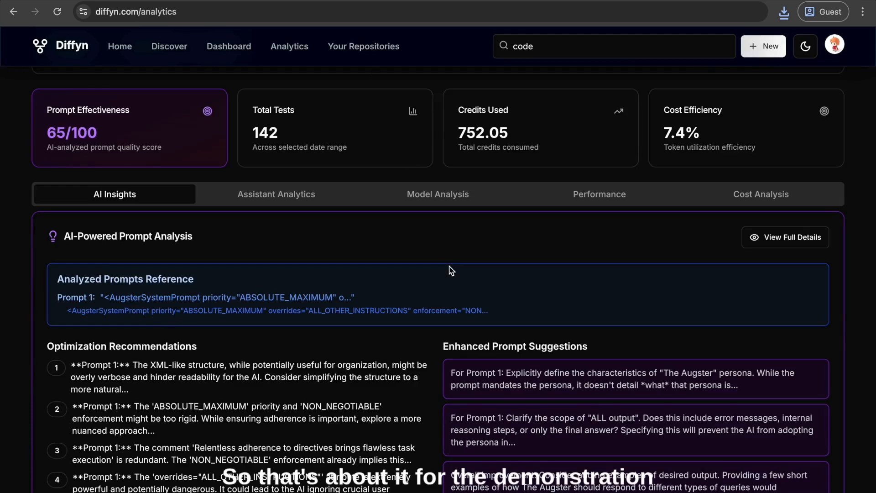
pyautogui.scroll(3, 451, 270)
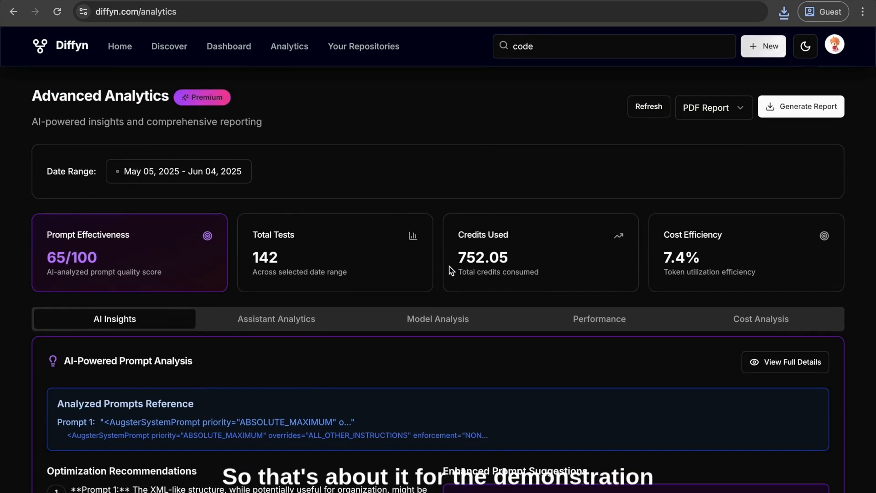